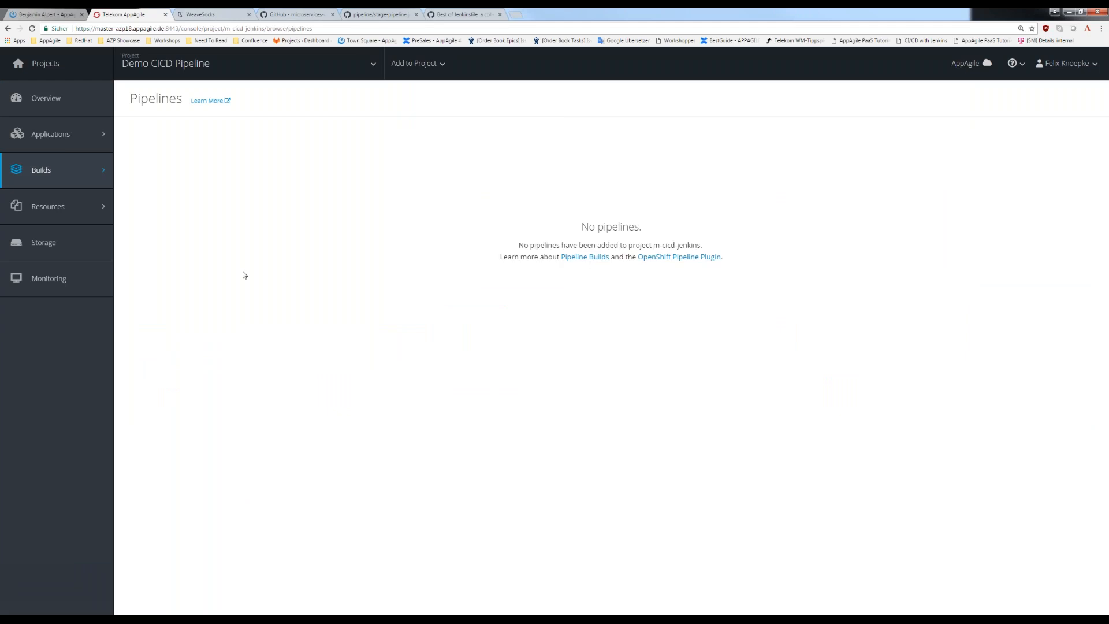
# - Check the image streams of the Demo CICD QA project and return to the project list
pyautogui.click(242, 63)
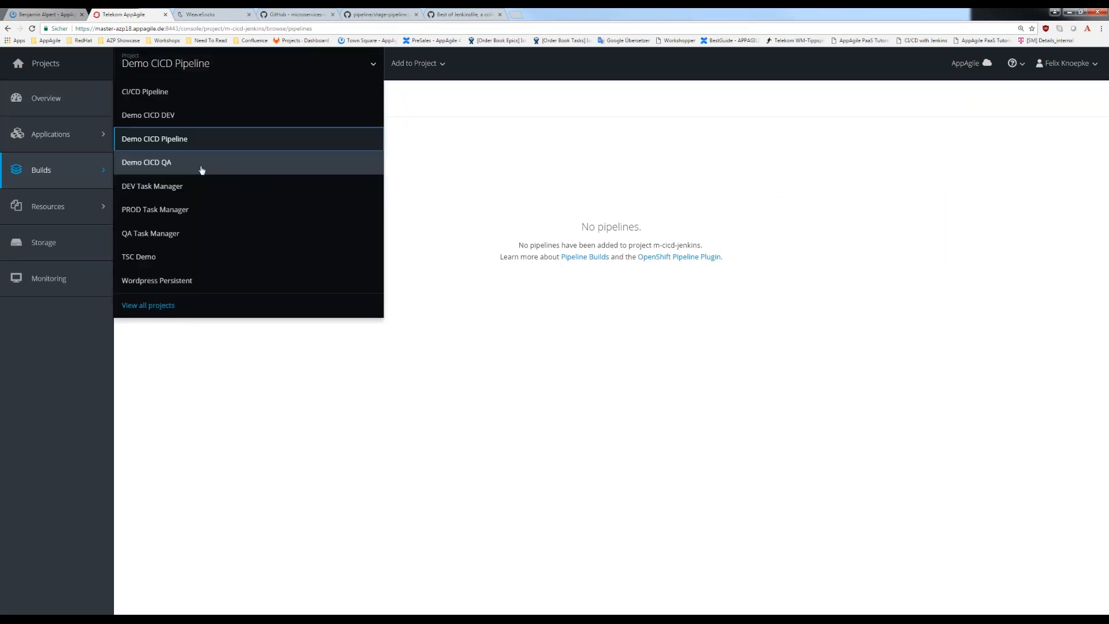
pyautogui.click(289, 164)
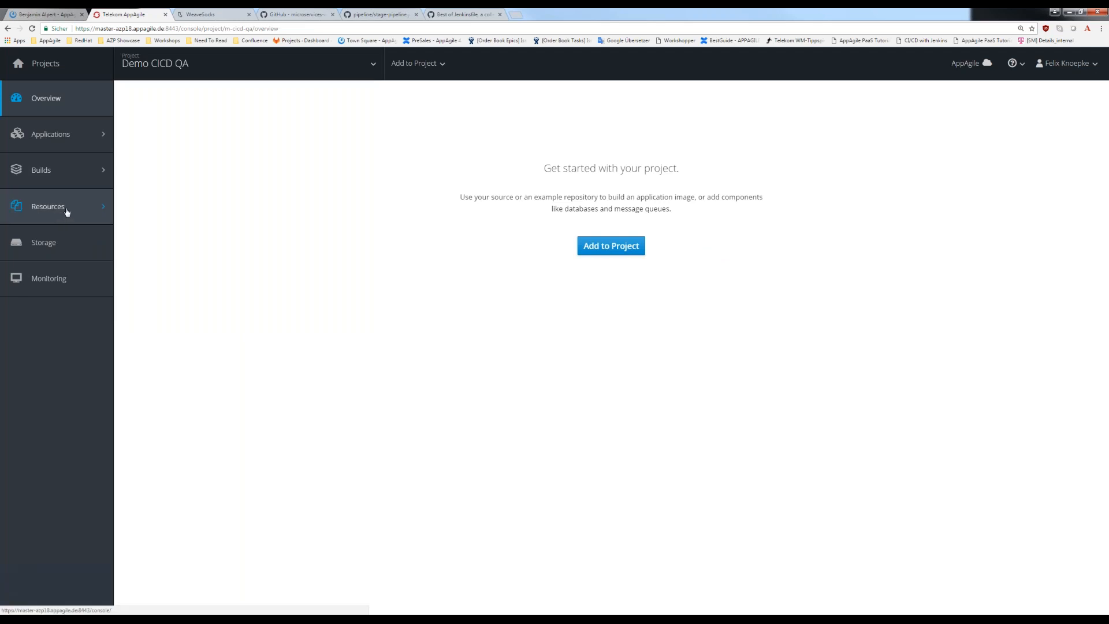
pyautogui.moveTo(92, 175)
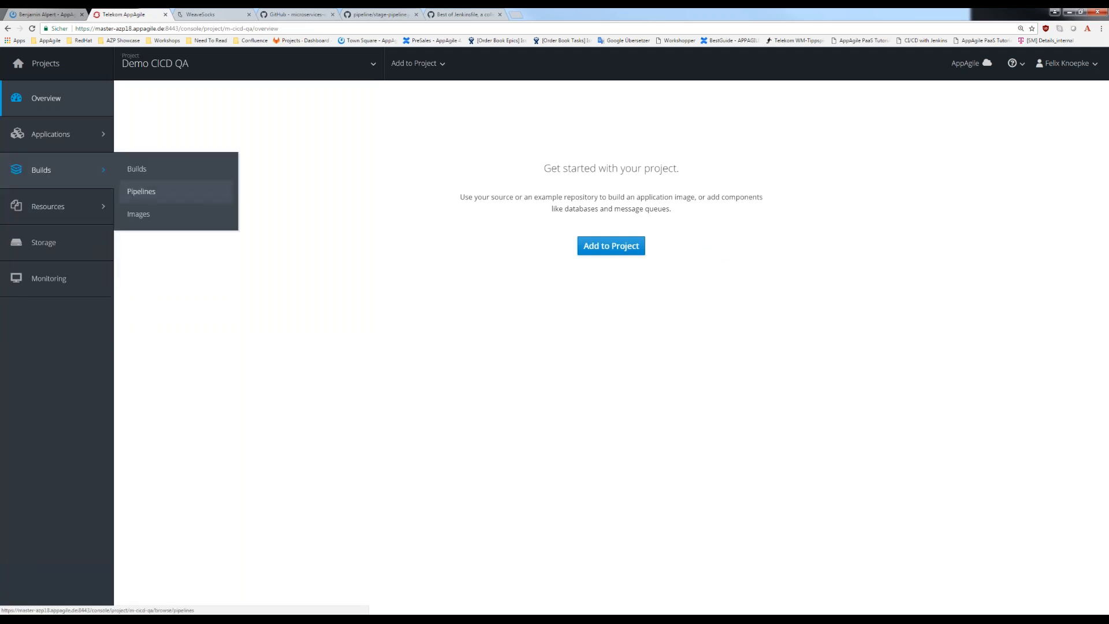
pyautogui.click(198, 216)
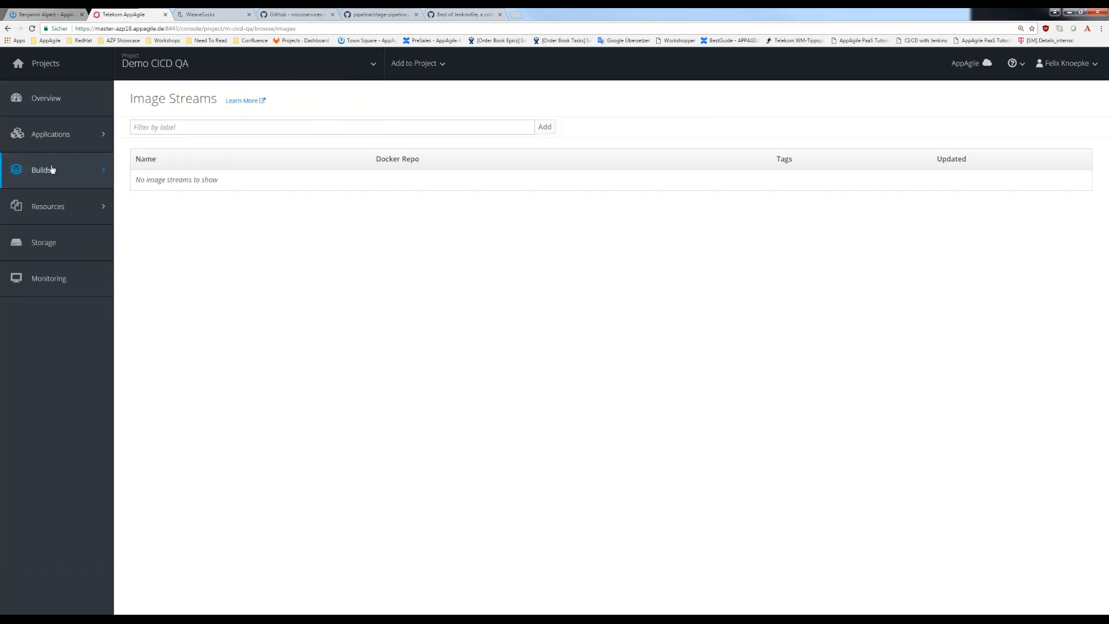
pyautogui.click(53, 70)
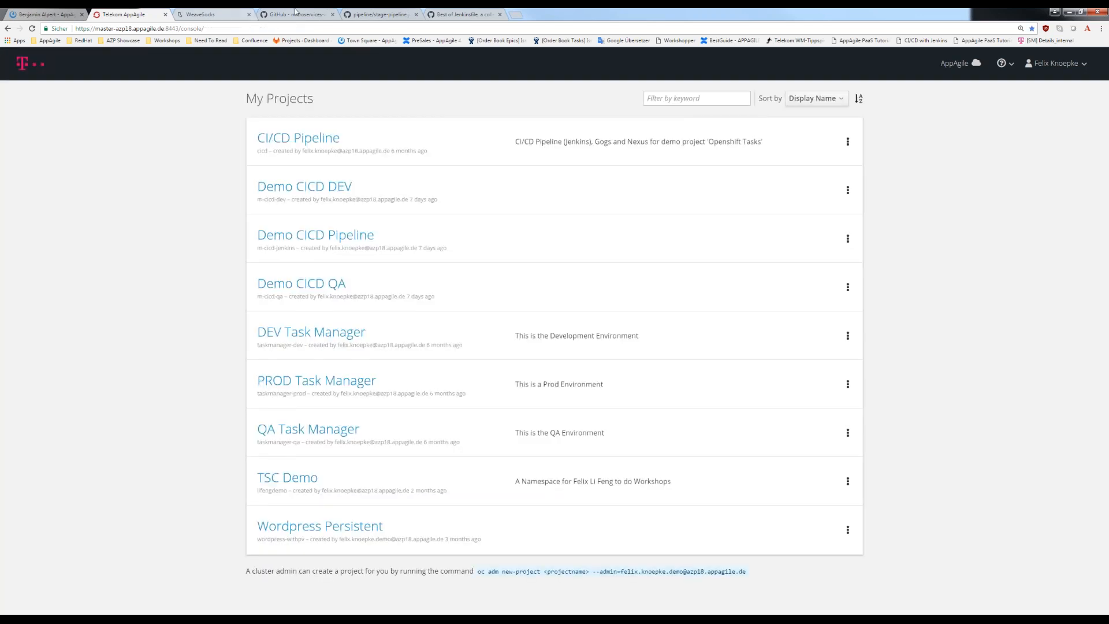
# - Examine the "pipeline stage from dev to qa" command in the GitHub README, including its template file, namespace, version and stage parameters
pyautogui.click(295, 13)
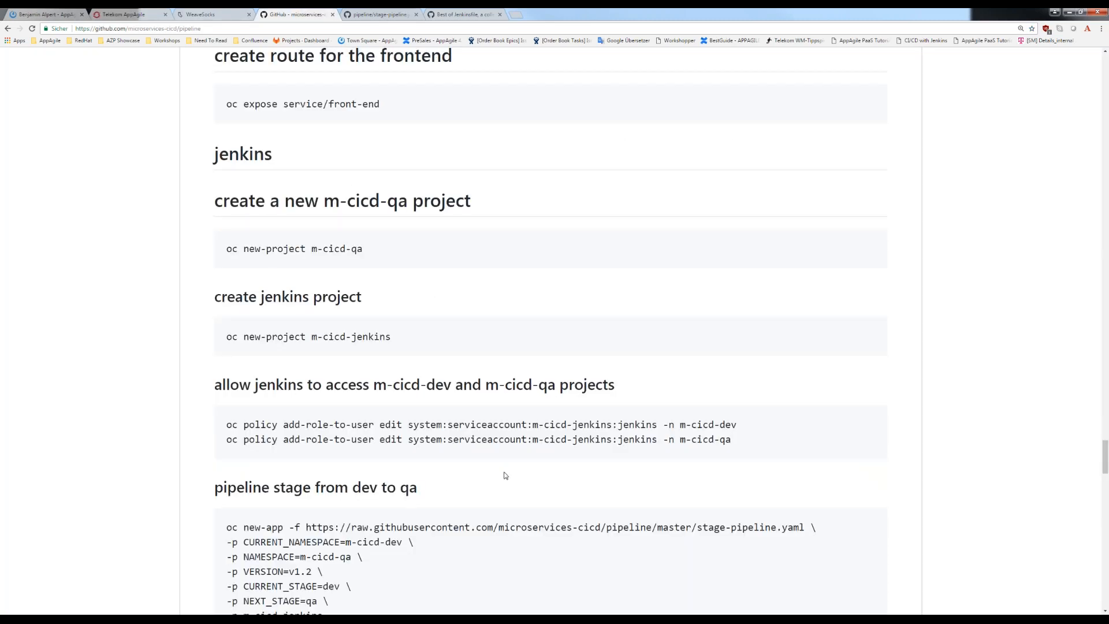
pyautogui.scroll(-1, 505, 475)
pyautogui.scroll(-1, 414, 469)
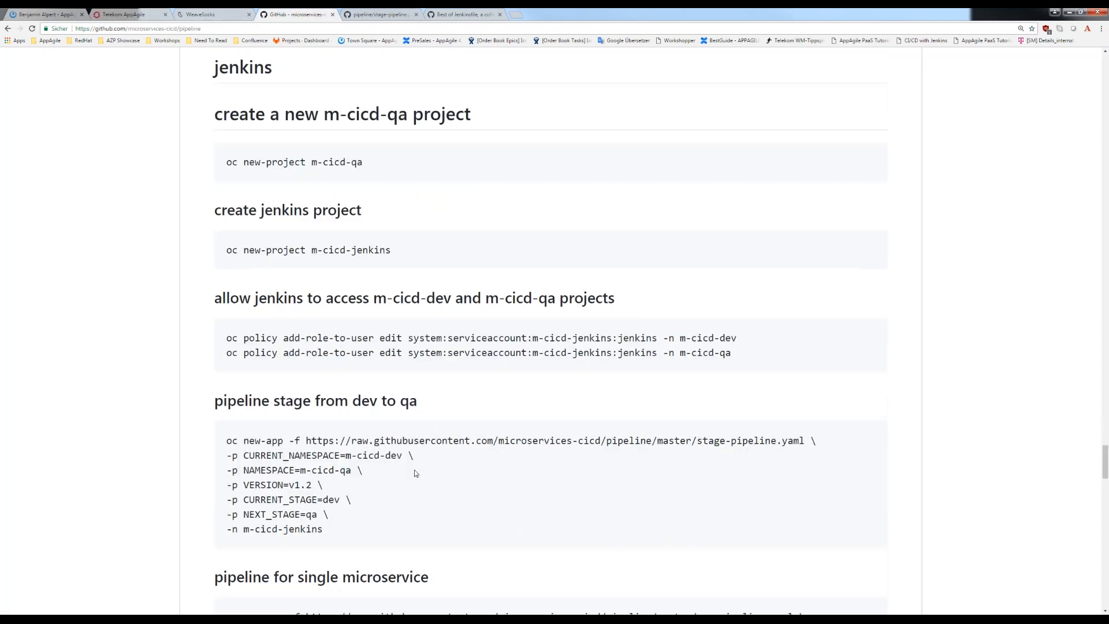
pyautogui.scroll(-2, 354, 466)
pyautogui.moveTo(356, 451); pyautogui.dragTo(227, 351)
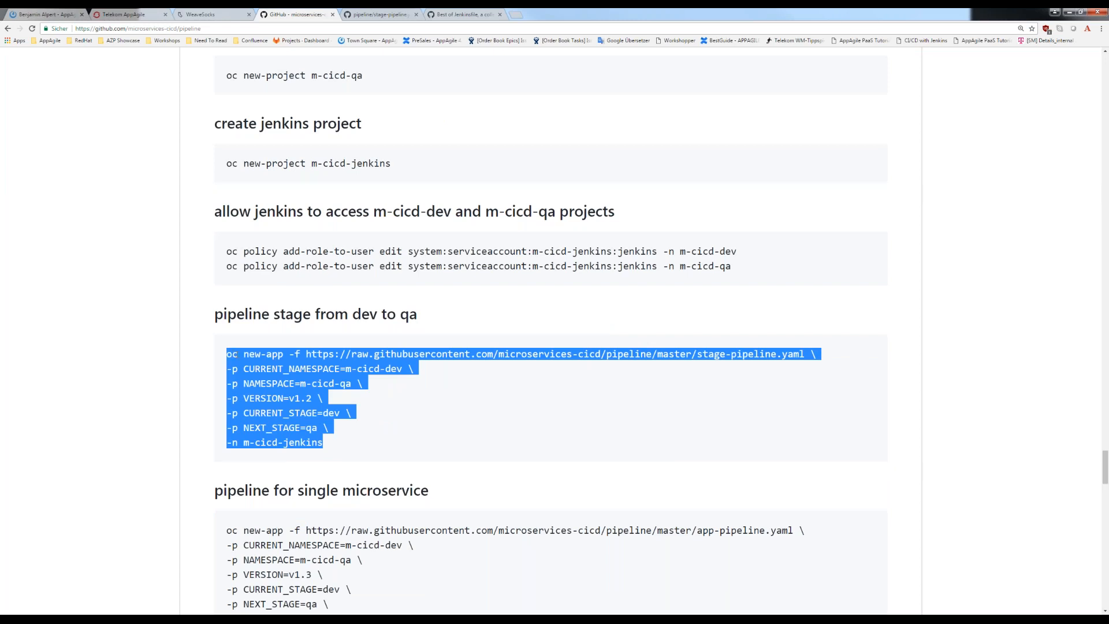
pyautogui.click(348, 353)
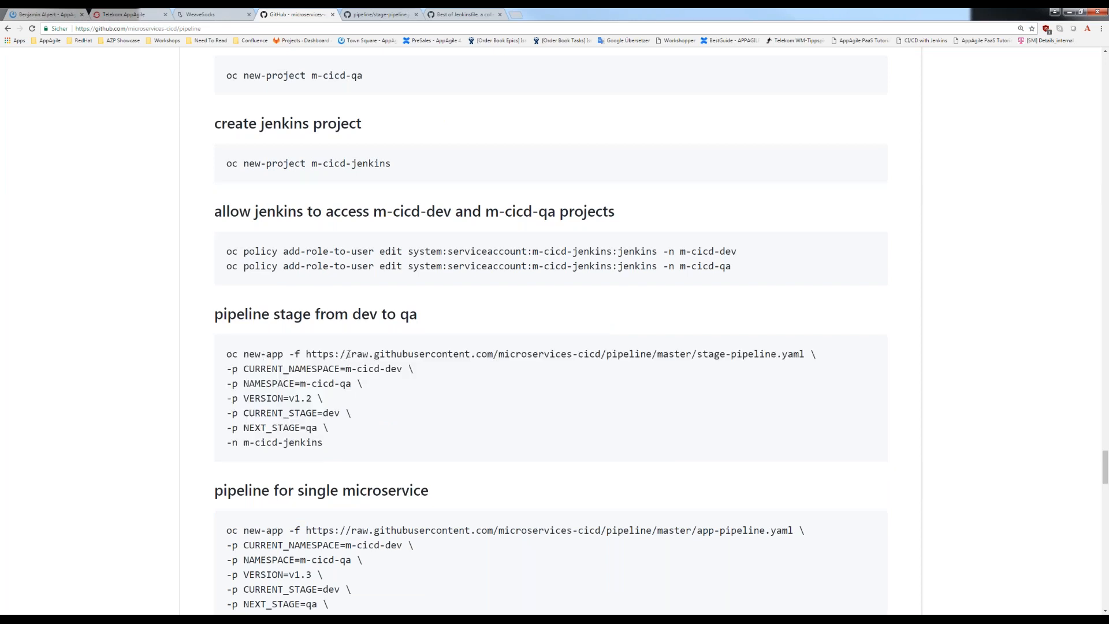
pyautogui.moveTo(697, 354); pyautogui.dragTo(787, 353)
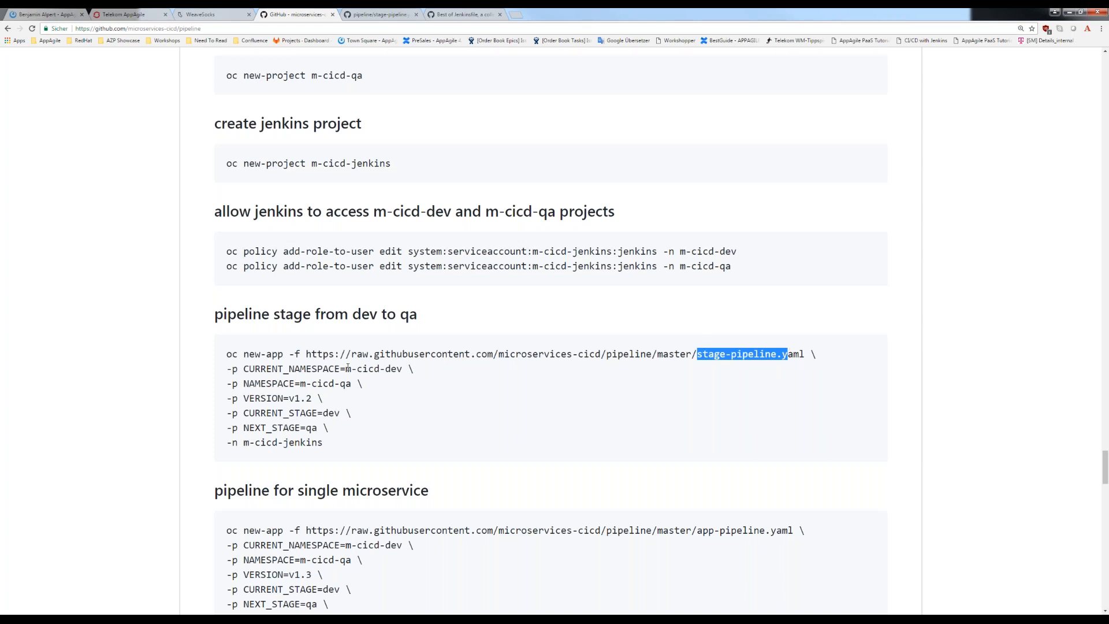
pyautogui.moveTo(345, 369); pyautogui.dragTo(398, 367)
pyautogui.moveTo(324, 442); pyautogui.dragTo(226, 443)
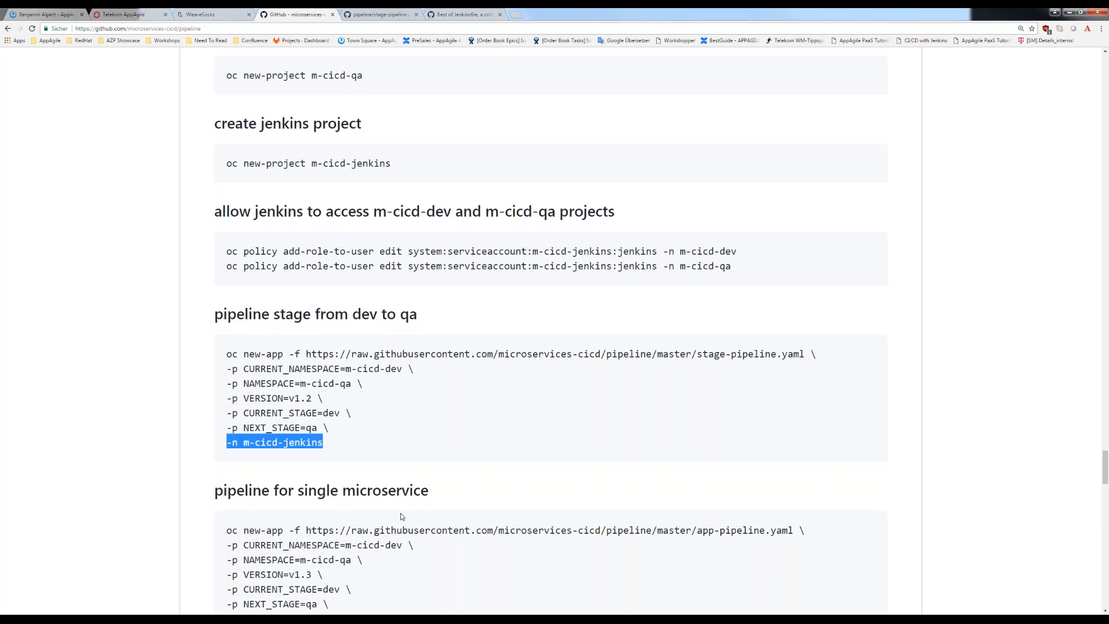
pyautogui.moveTo(328, 427); pyautogui.dragTo(227, 368)
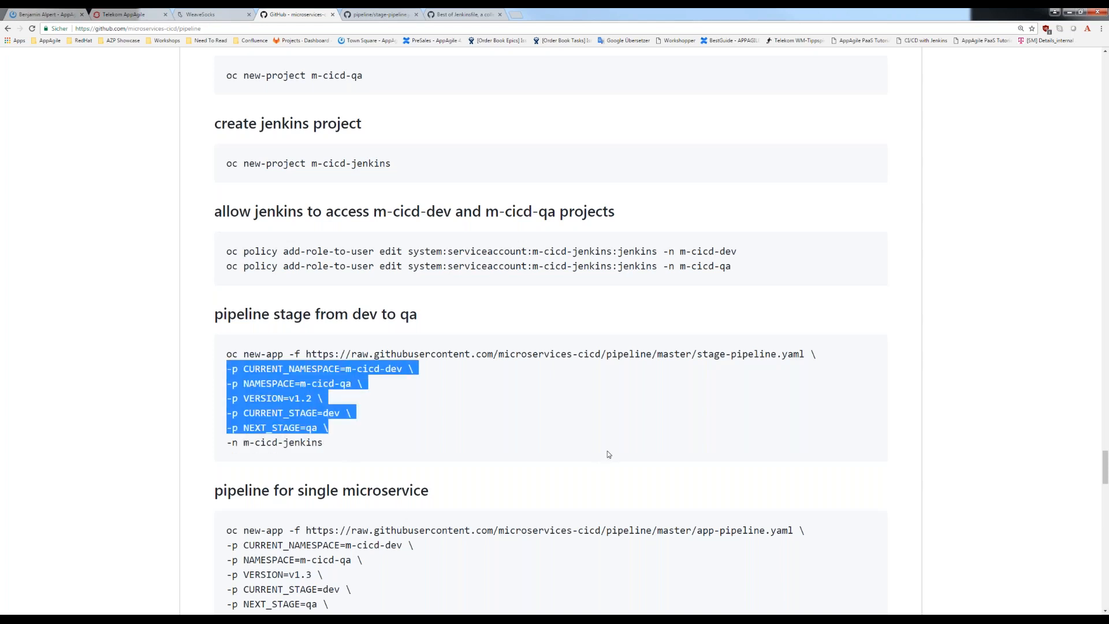
# - Open the stage-pipeline.yaml page and examine the template's name, jenkins tag and BuildConfig kind
pyautogui.click(369, 12)
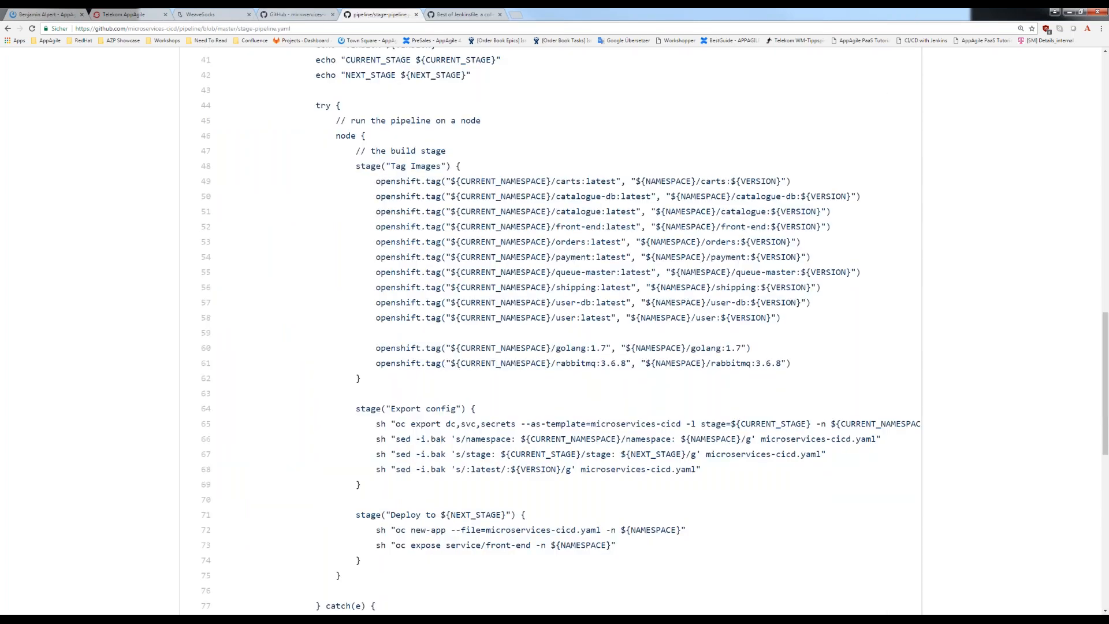
pyautogui.scroll(3, 494, 247)
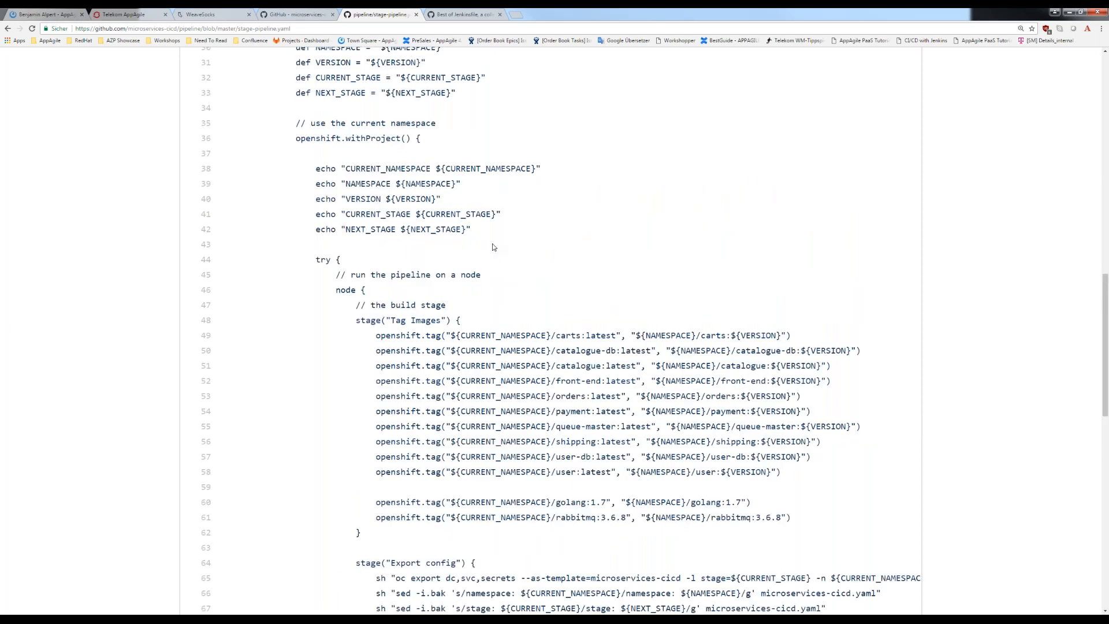
pyautogui.scroll(10, 494, 247)
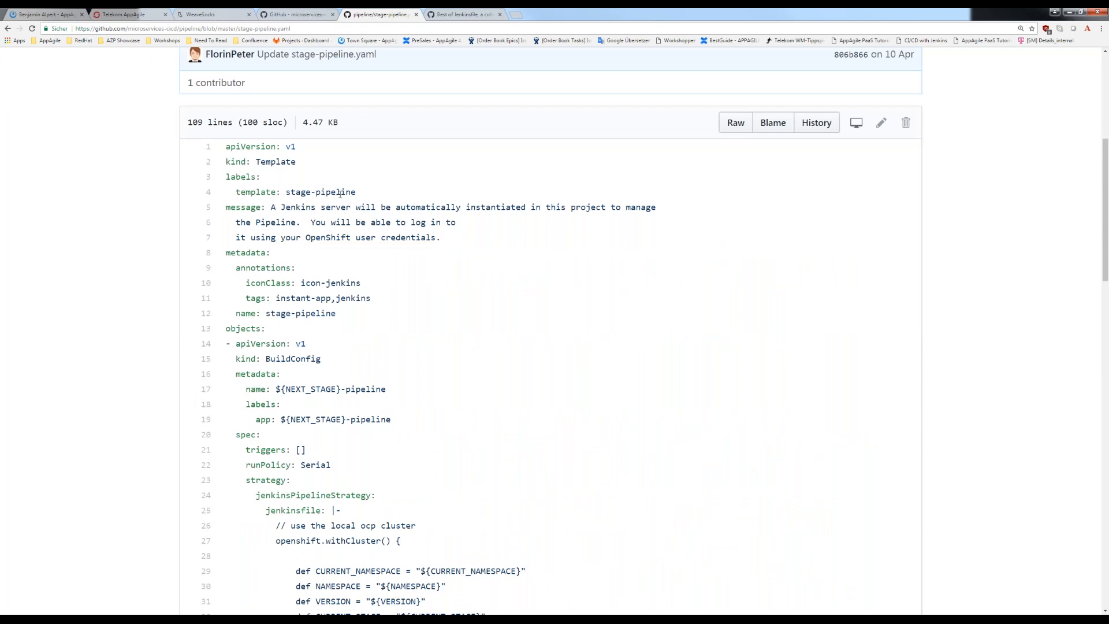
pyautogui.tripleClick(340, 193)
pyautogui.click(329, 205)
pyautogui.tripleClick(351, 365)
pyautogui.click(345, 366)
pyautogui.moveTo(321, 359); pyautogui.dragTo(241, 357)
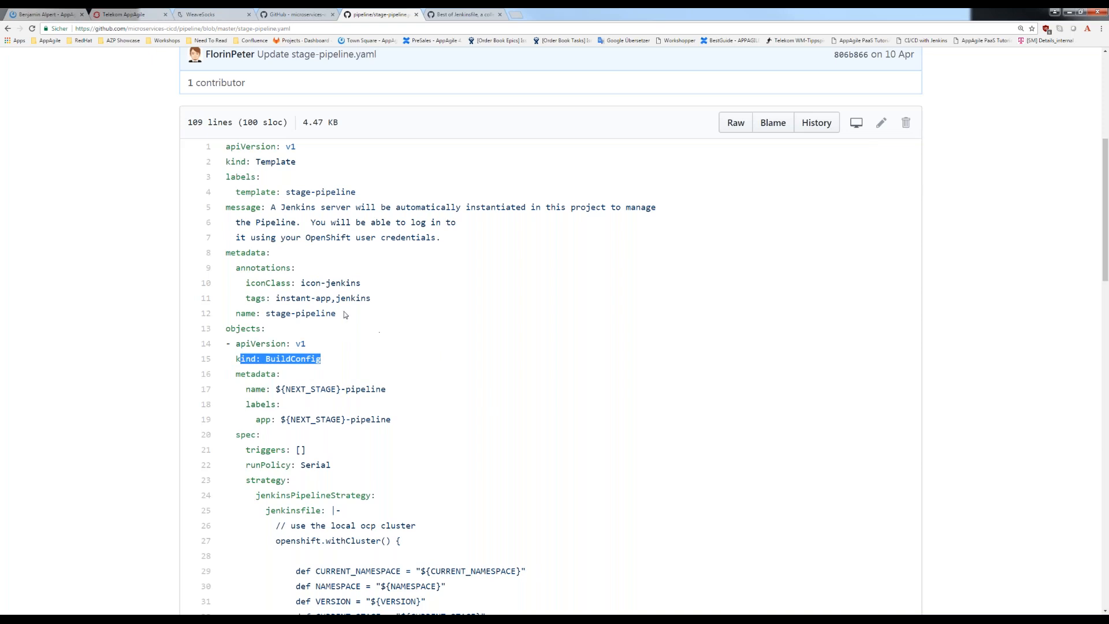
pyautogui.moveTo(348, 316); pyautogui.dragTo(261, 313)
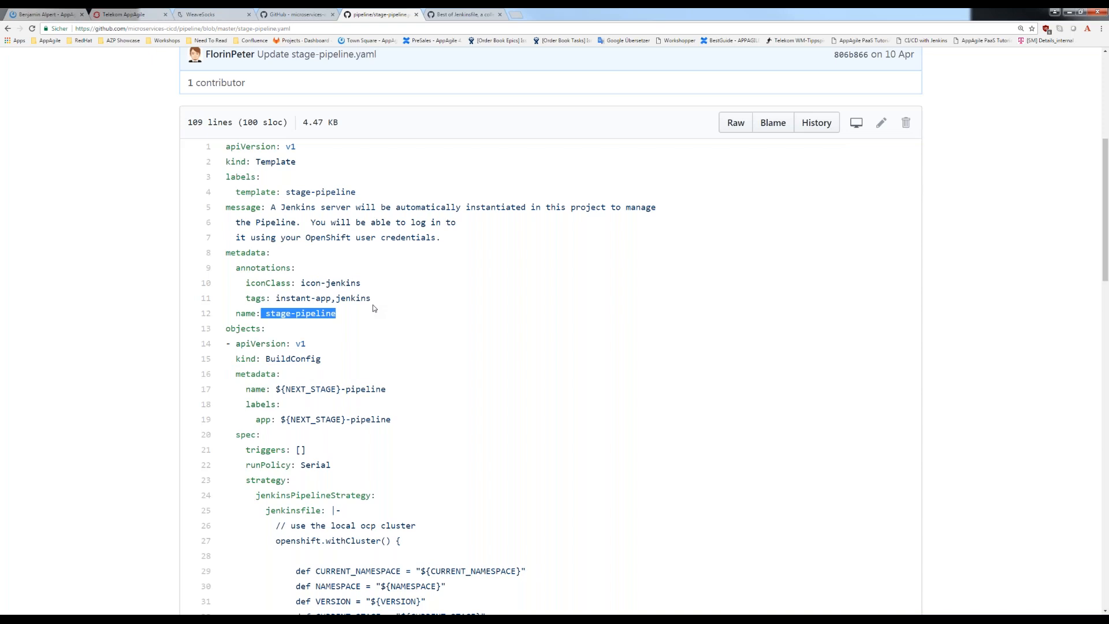
pyautogui.moveTo(371, 298); pyautogui.dragTo(334, 298)
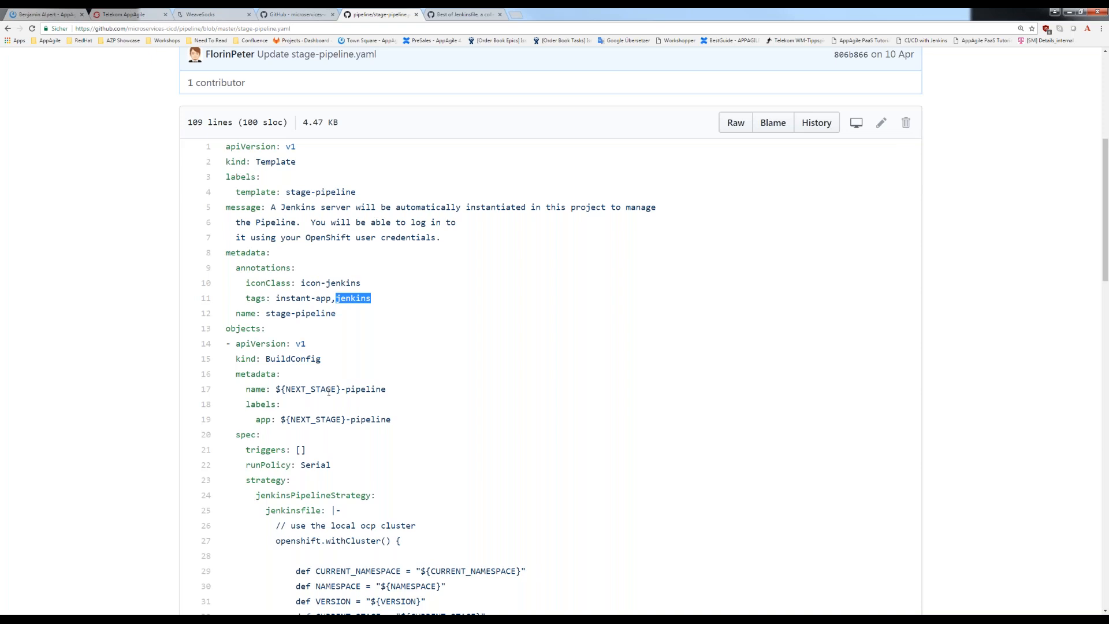
# - Examine the BuildConfig's strategy section in stage-pipeline.yaml, focusing on the jenkinsPipelineStrategy entry
pyautogui.scroll(-3, 328, 391)
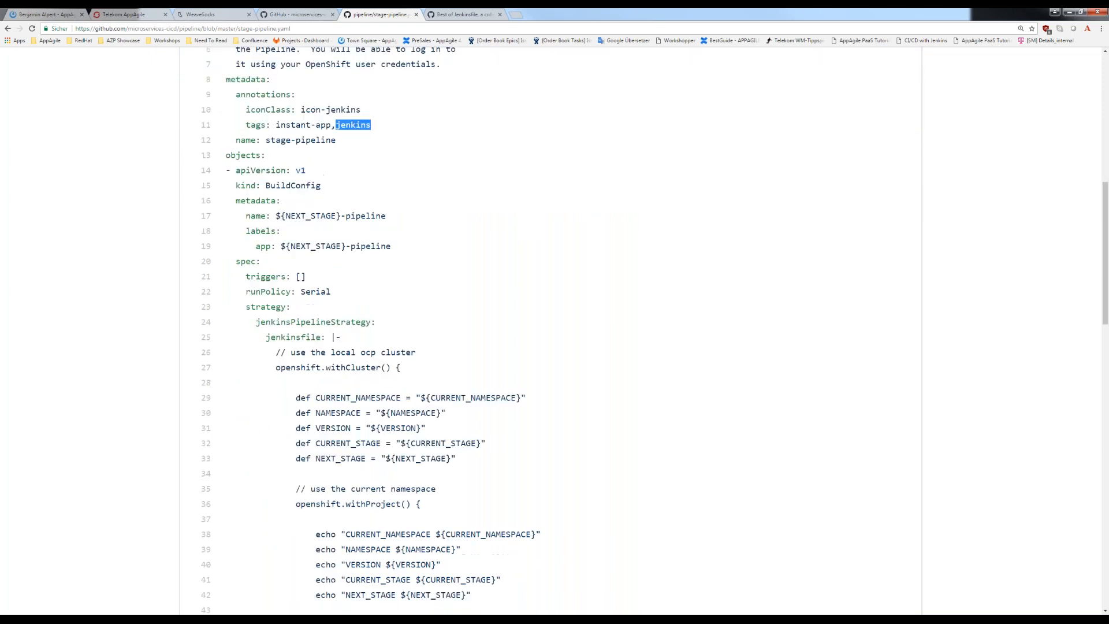
pyautogui.scroll(-2, 317, 387)
pyautogui.scroll(-2, 317, 388)
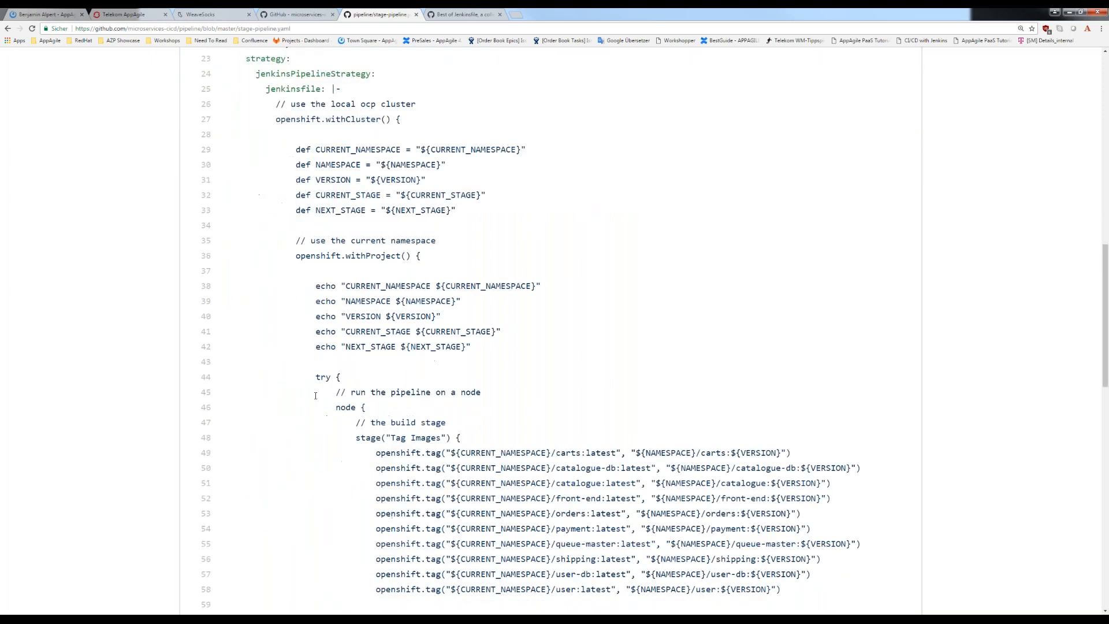
pyautogui.scroll(-1, 290, 136)
pyautogui.scroll(2, 291, 136)
pyautogui.moveTo(255, 191); pyautogui.dragTo(311, 192)
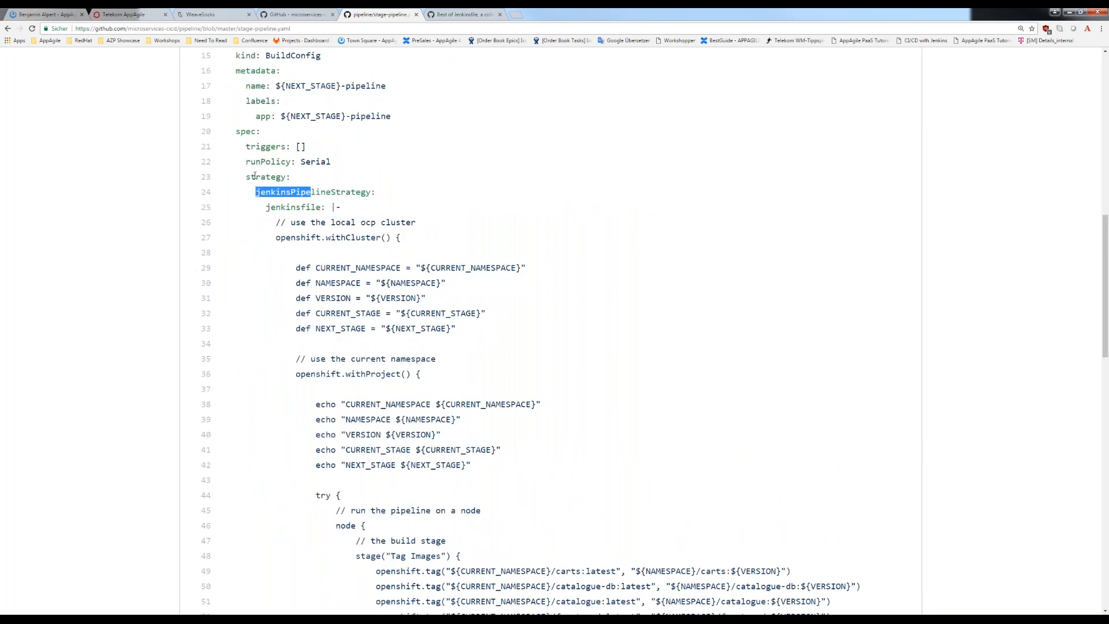
pyautogui.moveTo(242, 177); pyautogui.dragTo(293, 177)
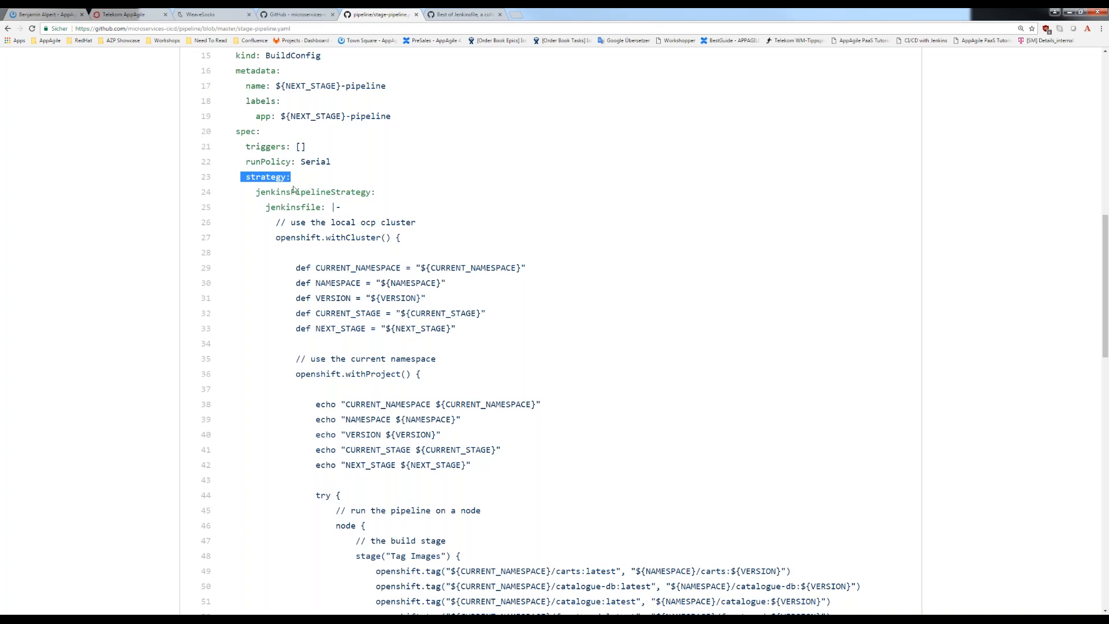
pyautogui.moveTo(257, 193); pyautogui.dragTo(376, 192)
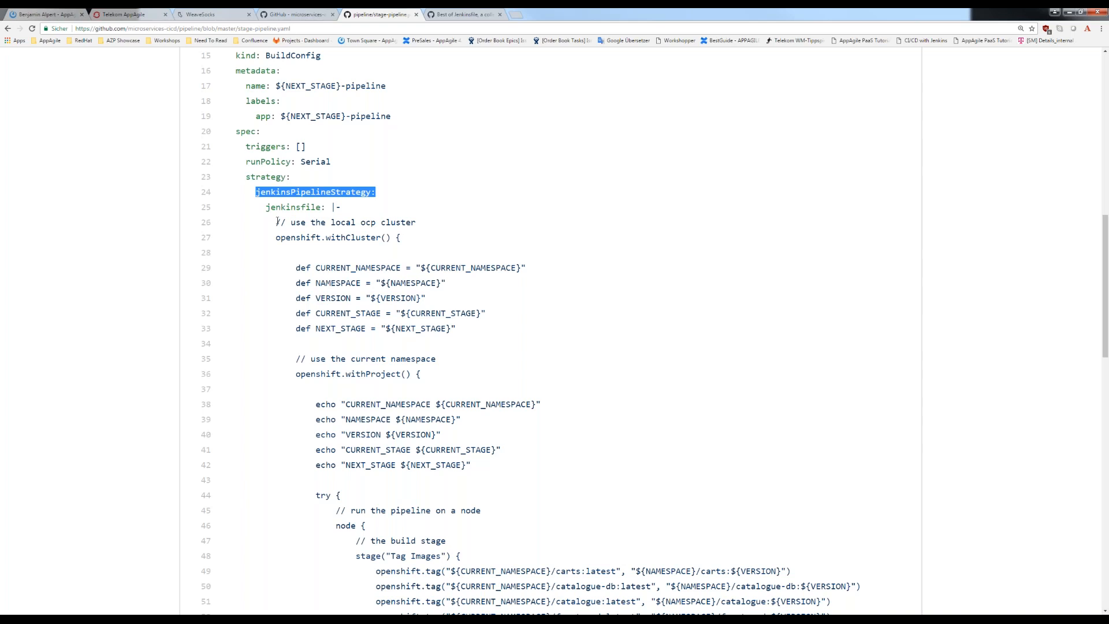
# - Review the embedded Jenkinsfile script, including its openshift.tag call and the echo lines for the namespace, version and stage parameters
pyautogui.moveTo(276, 223); pyautogui.dragTo(590, 456)
pyautogui.scroll(-2, 584, 447)
pyautogui.scroll(-3, 590, 456)
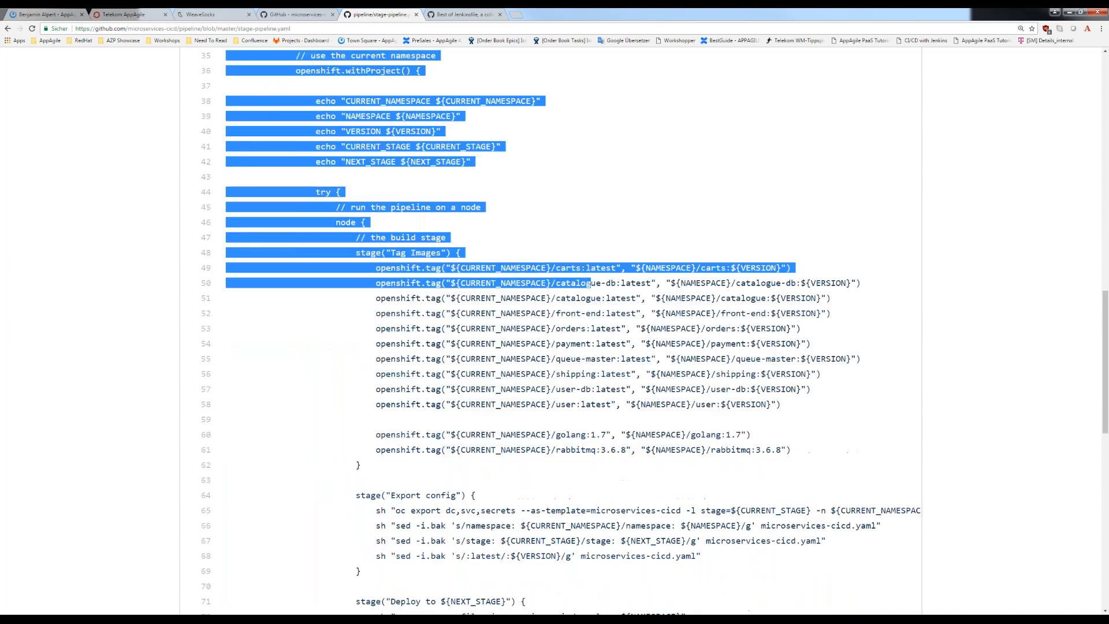
pyautogui.scroll(-1, 585, 427)
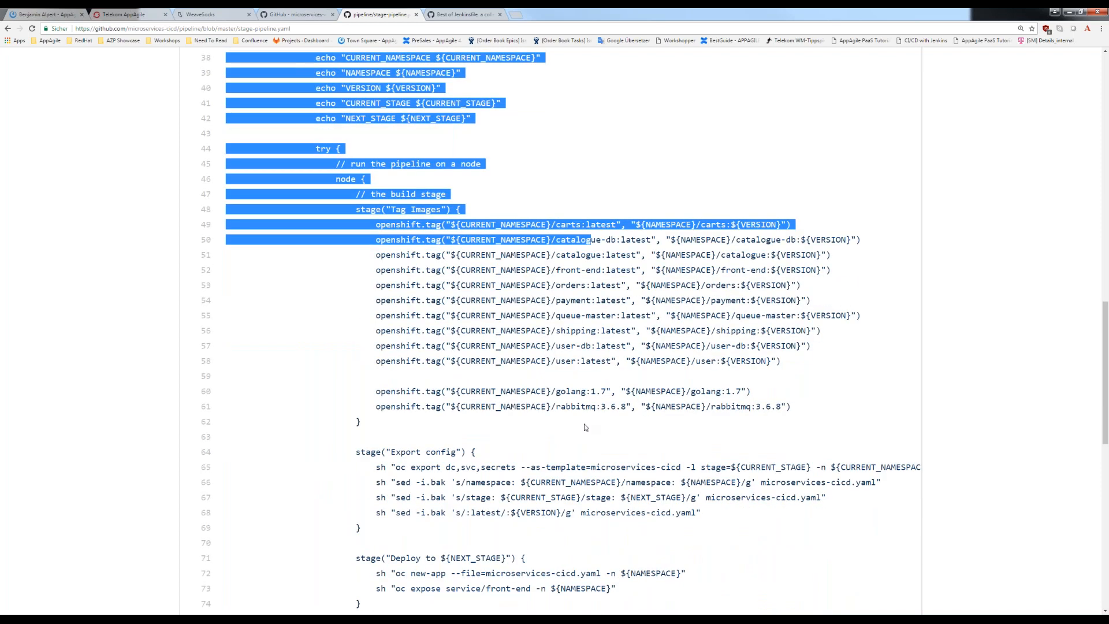
pyautogui.click(486, 265)
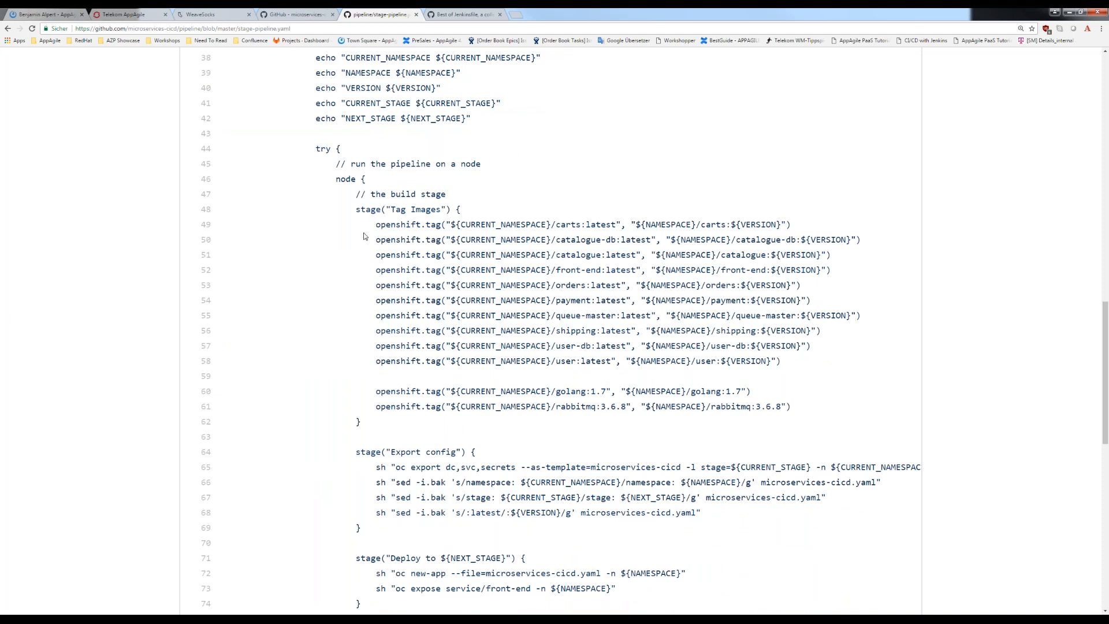
pyautogui.moveTo(372, 225); pyautogui.dragTo(444, 226)
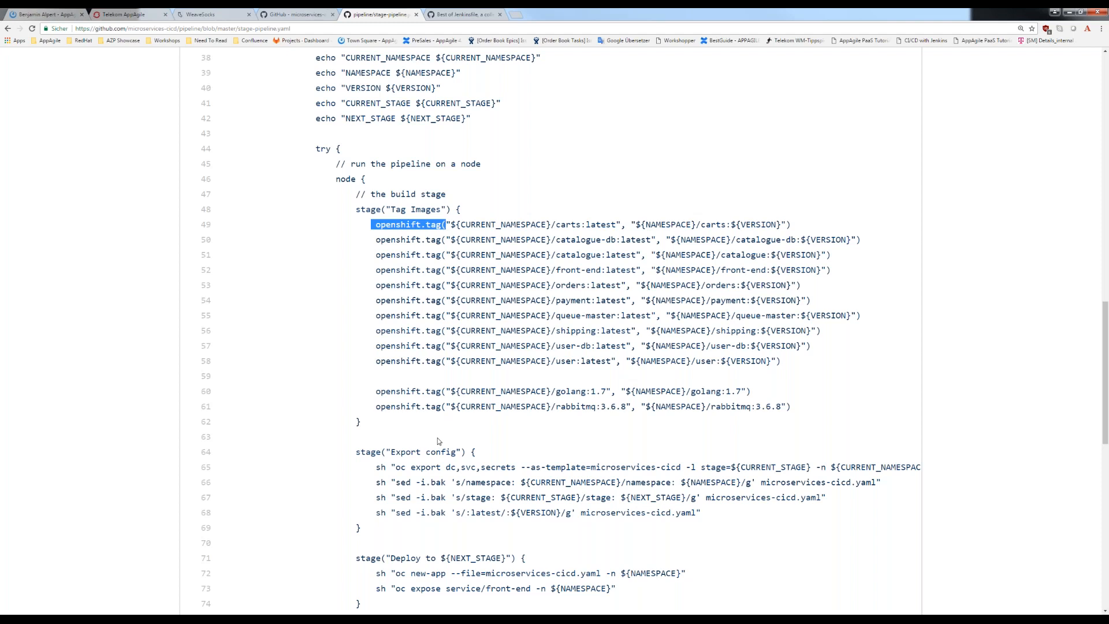
pyautogui.scroll(2, 438, 441)
pyautogui.scroll(1, 506, 272)
pyautogui.moveTo(315, 188); pyautogui.dragTo(507, 272)
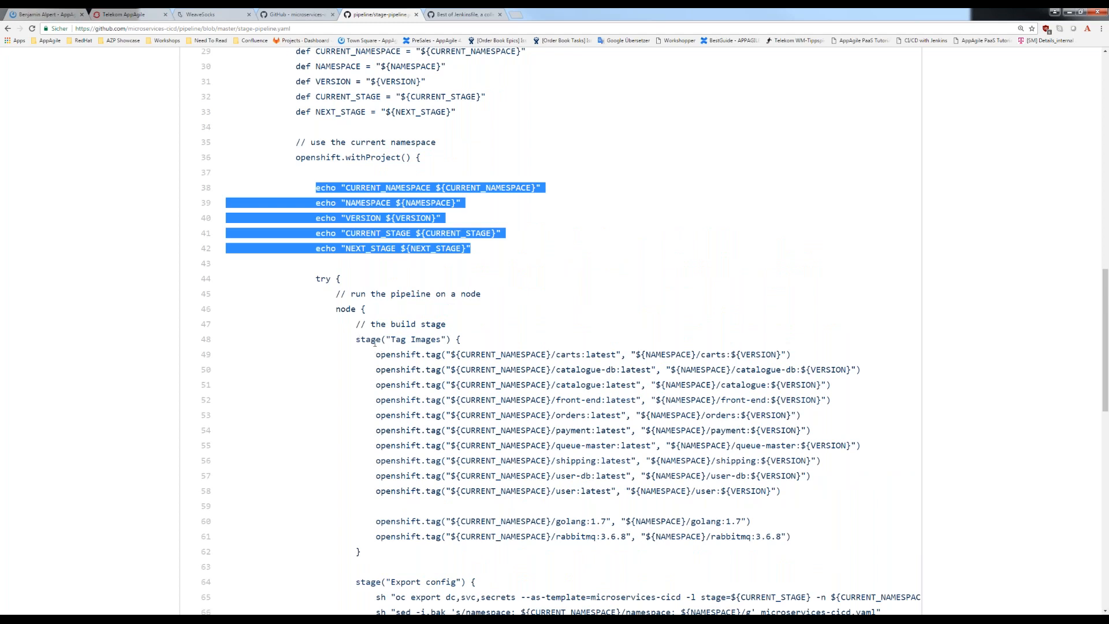
# - Examine the Tag Images stage, comparing the latest-tagged microservice images with the fixed golang:1.7 and rabbitmq:3.6.8 tags
pyautogui.moveTo(355, 341); pyautogui.dragTo(838, 498)
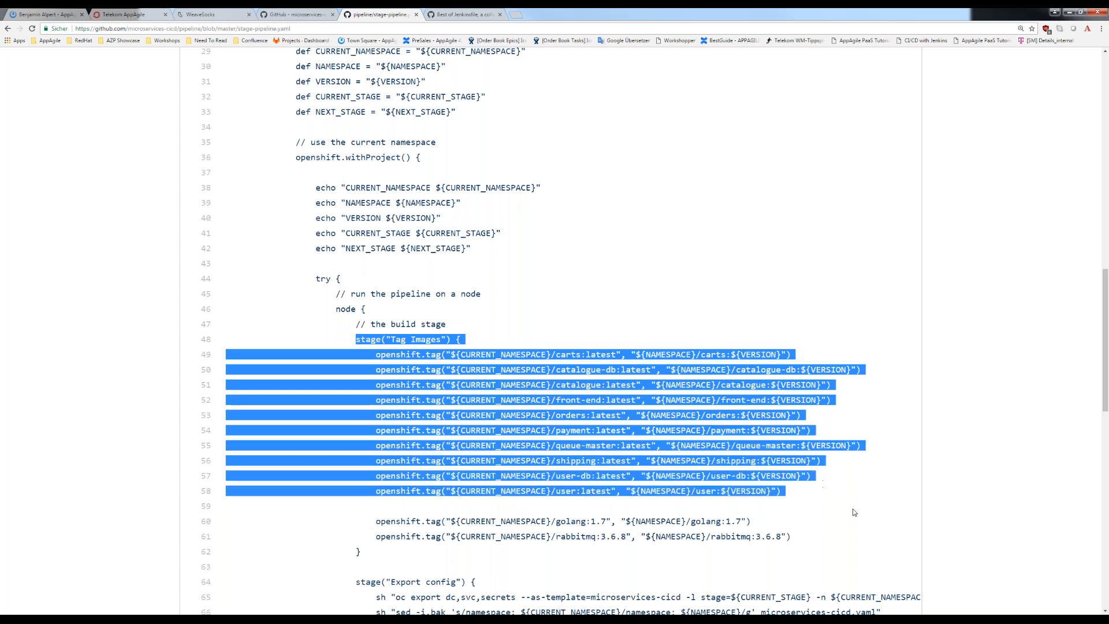
pyautogui.click(852, 512)
pyautogui.moveTo(556, 491); pyautogui.dragTo(608, 491)
pyautogui.moveTo(810, 492); pyautogui.dragTo(611, 491)
pyautogui.click(569, 492)
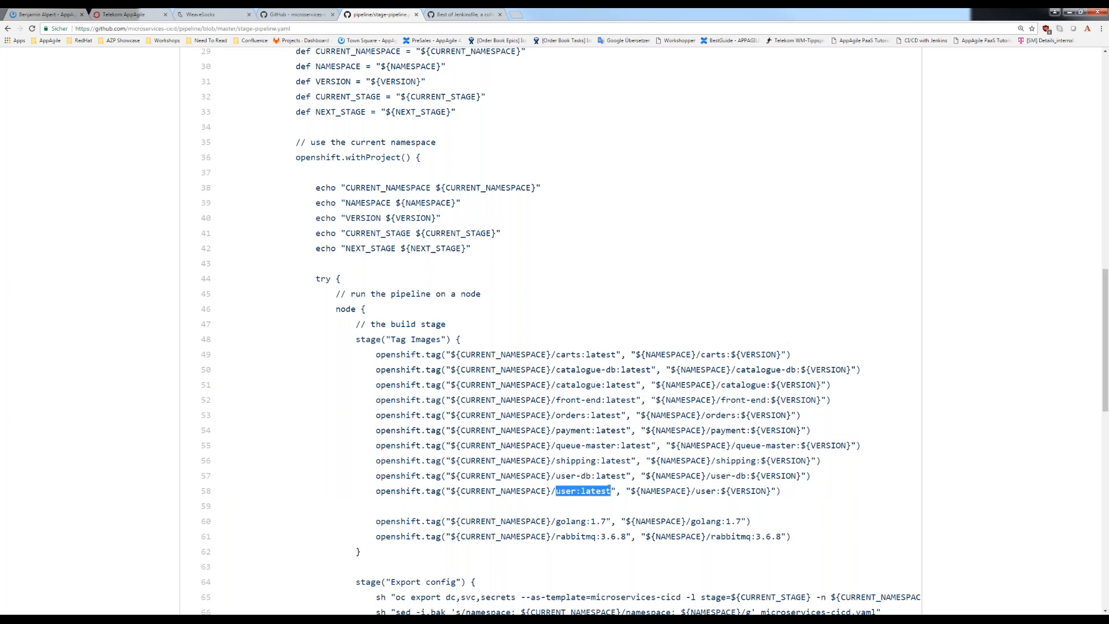
pyautogui.moveTo(766, 537); pyautogui.dragTo(791, 536)
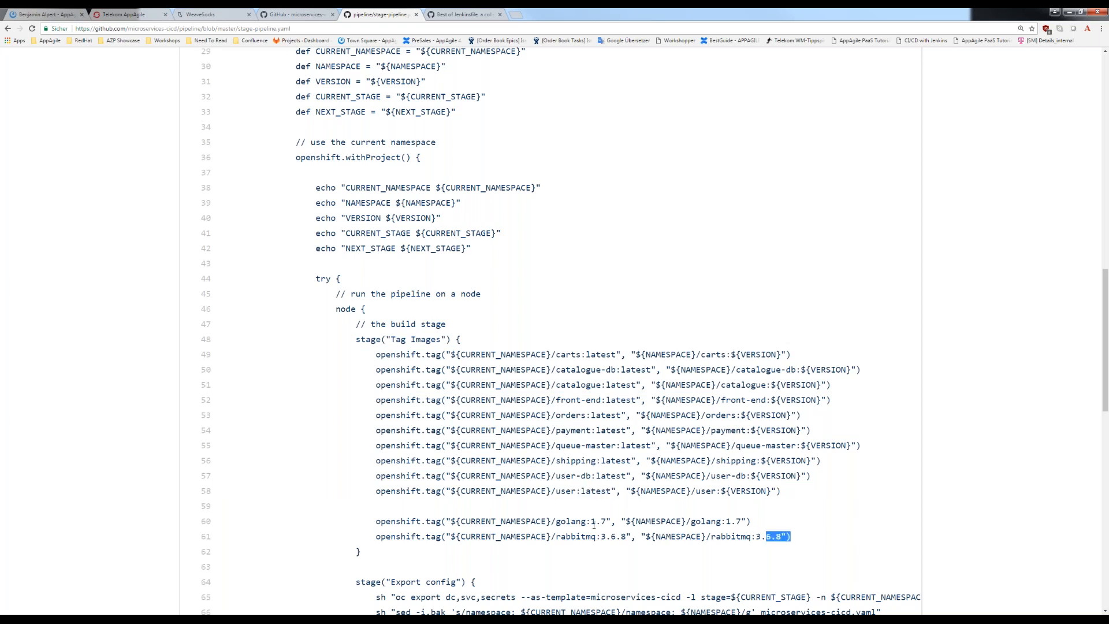
pyautogui.moveTo(593, 524); pyautogui.dragTo(379, 508)
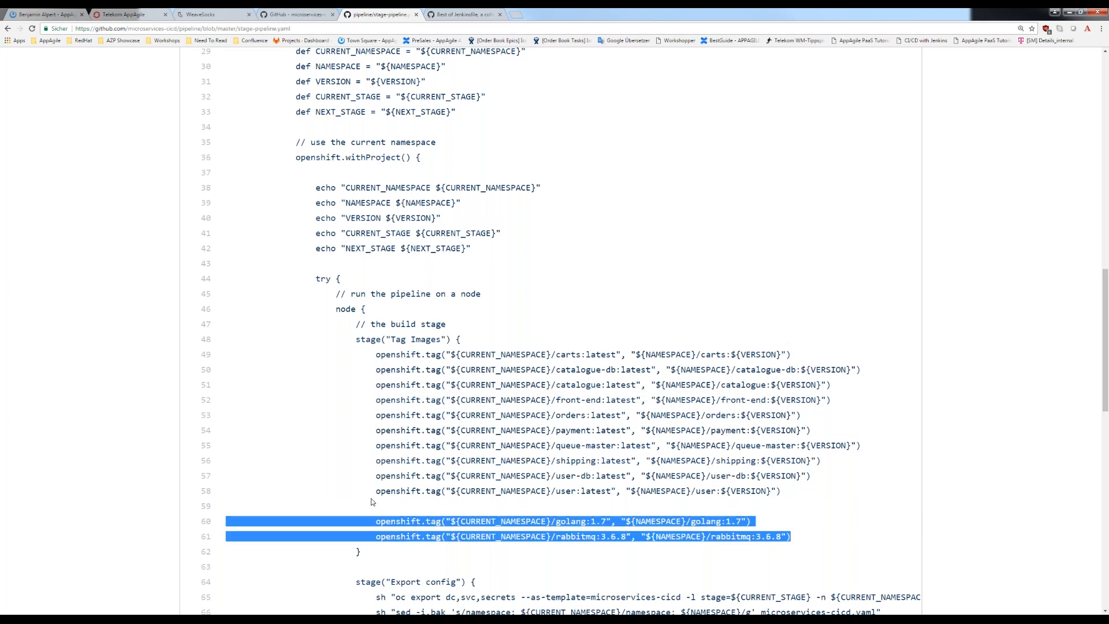
pyautogui.click(299, 473)
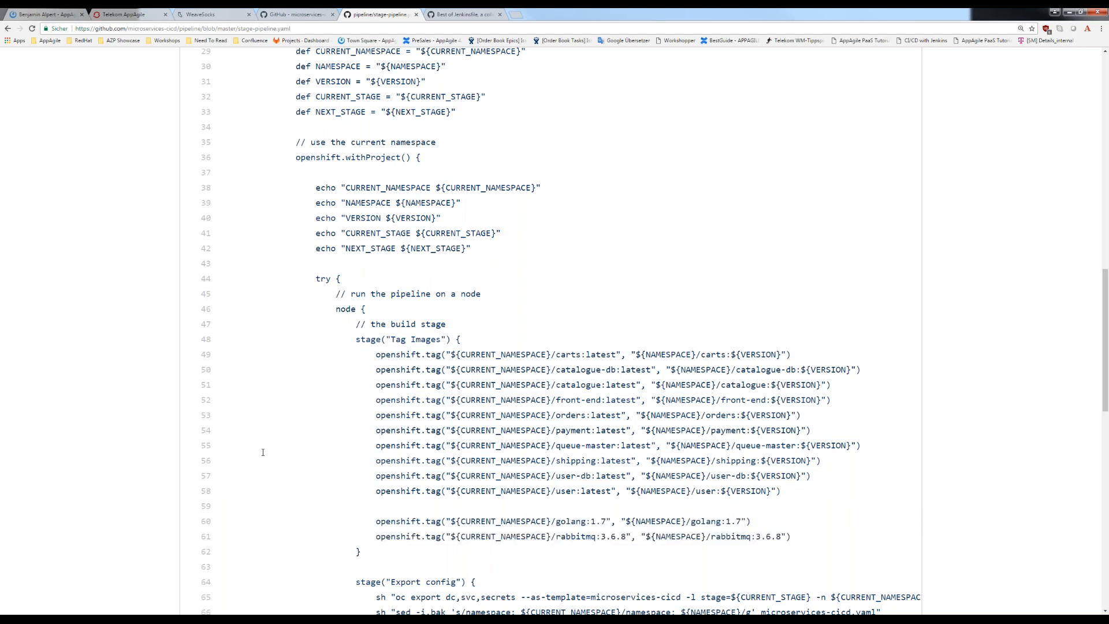
# - Look up the VERSION parameter in the README's dev-to-qa pipeline command and relate it to the image tags in stage-pipeline.yaml
pyautogui.scroll(-1, 262, 452)
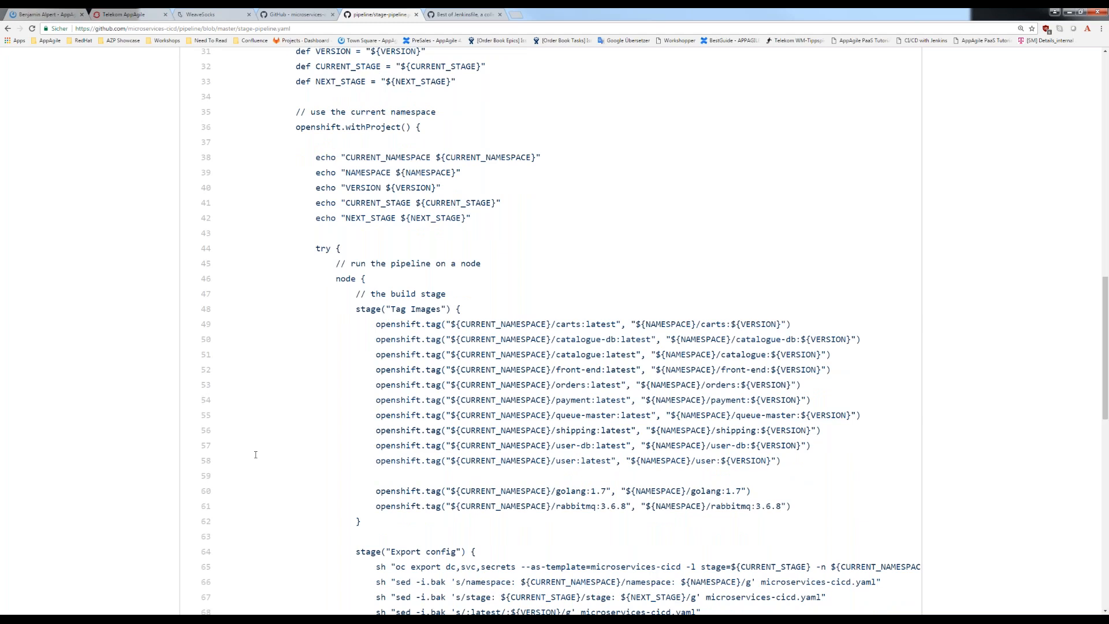
pyautogui.scroll(-3, 255, 454)
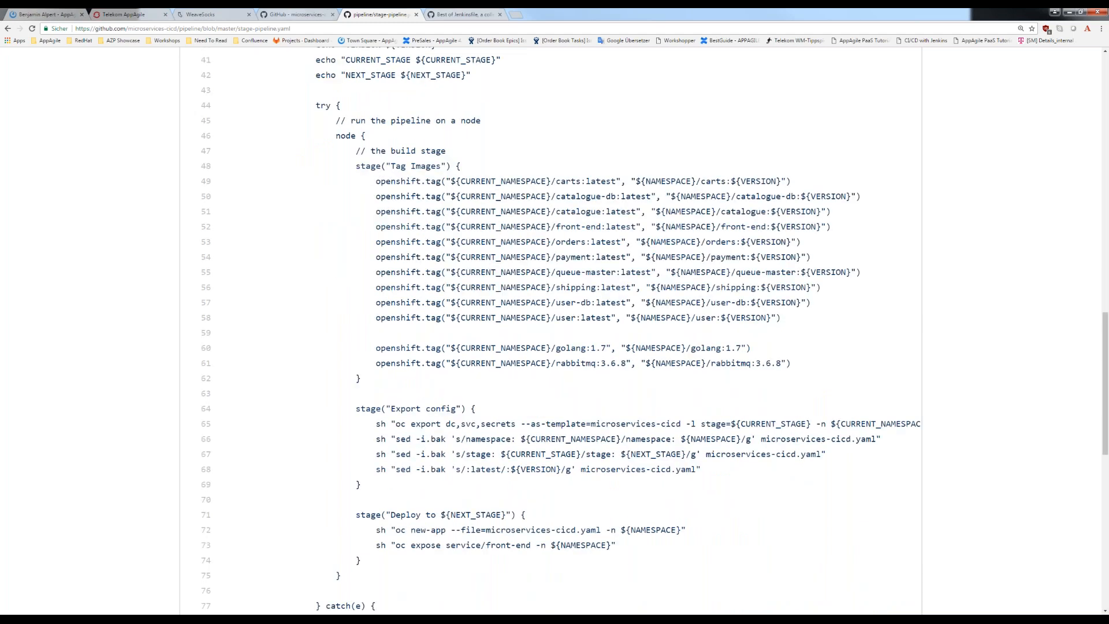
pyautogui.click(296, 14)
pyautogui.click(242, 398)
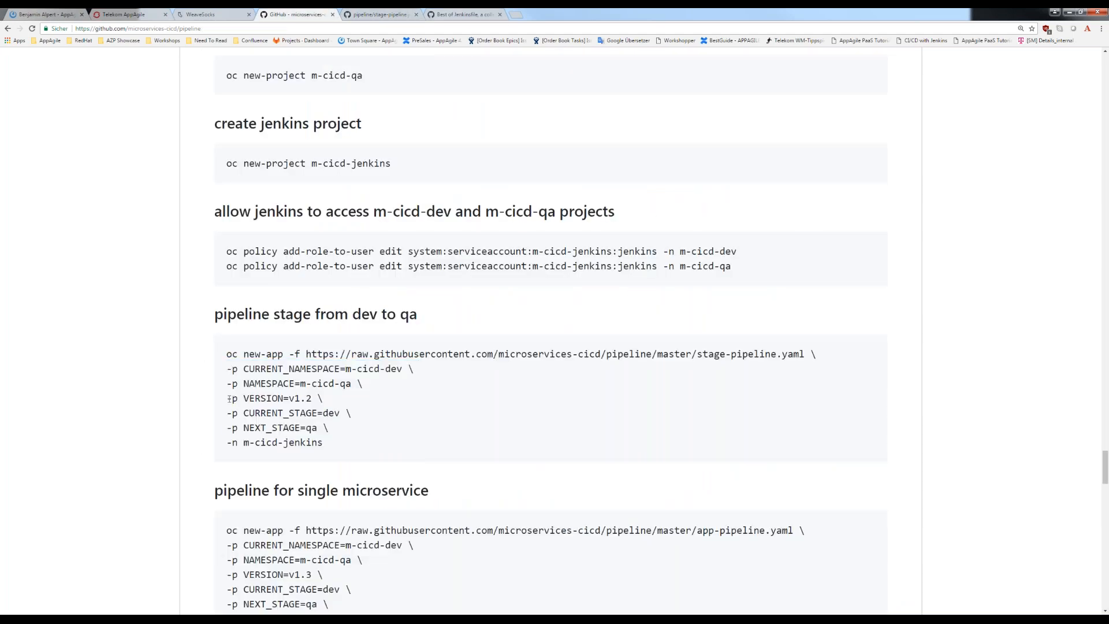
pyautogui.tripleClick(286, 395)
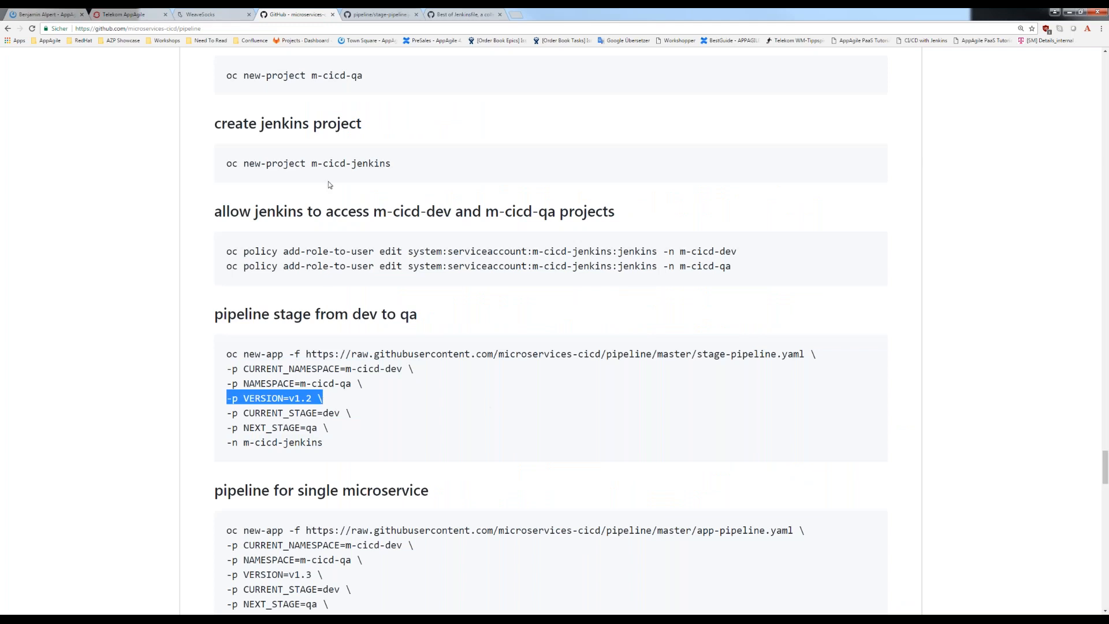
pyautogui.click(357, 13)
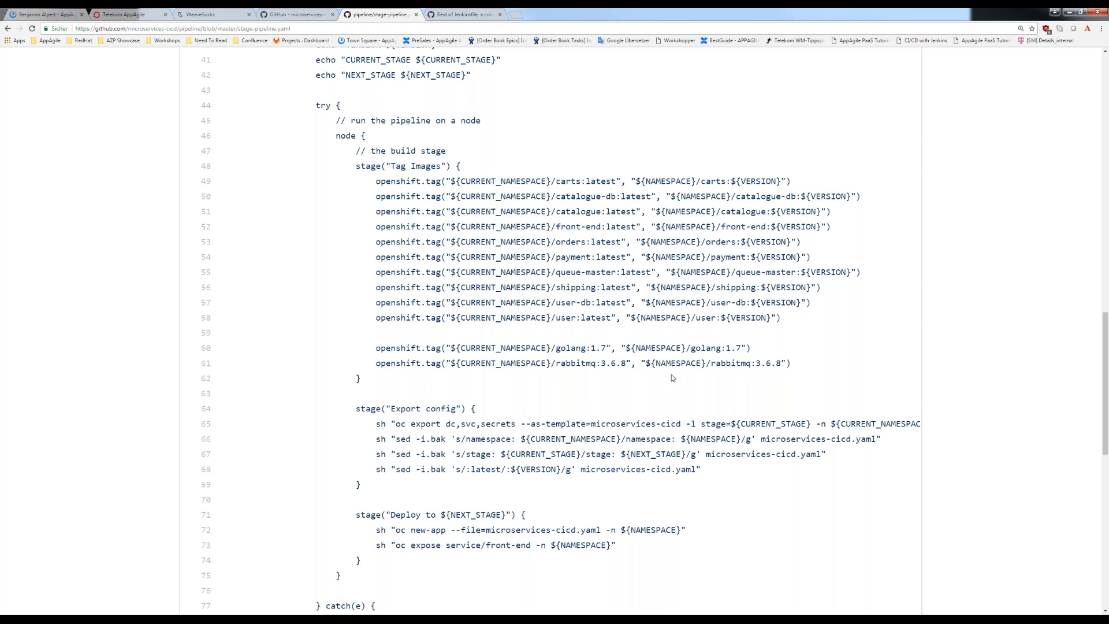
# - Examine the Export config stage, focusing on its oc export command and the sed replacements for namespace, stage and version
pyautogui.moveTo(802, 242); pyautogui.dragTo(766, 242)
pyautogui.moveTo(354, 408); pyautogui.dragTo(471, 439)
pyautogui.click(464, 466)
pyautogui.moveTo(709, 474); pyautogui.dragTo(350, 423)
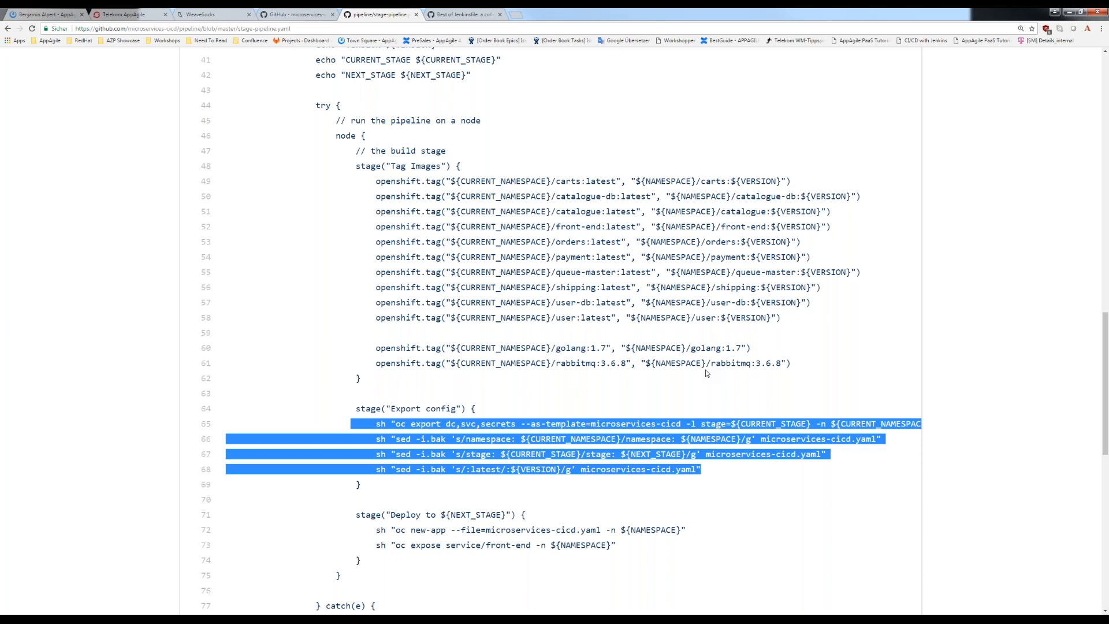
# - Examine the deploy stage's oc new-app command for microservices-cicd.yaml and its oc expose command for the front-end service
pyautogui.scroll(-1, 705, 373)
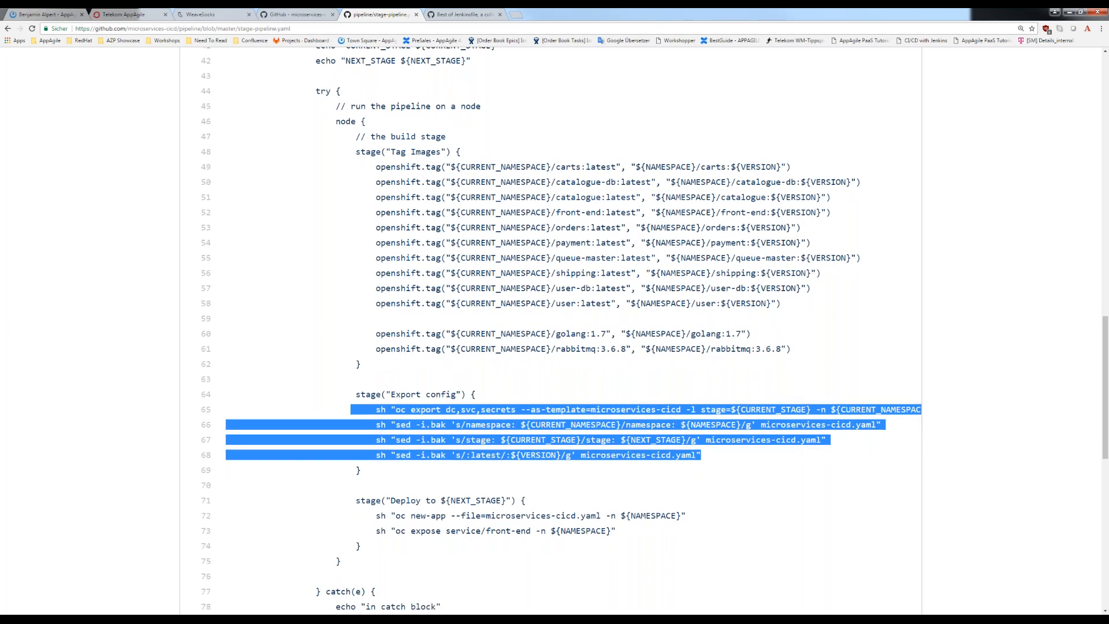
pyautogui.scroll(-3, 558, 485)
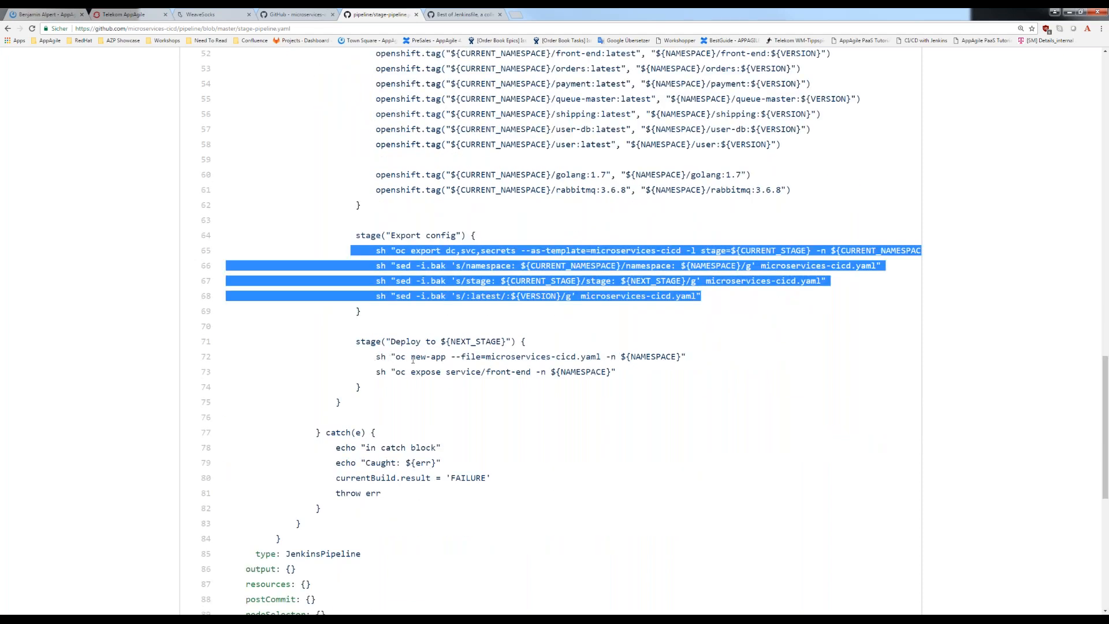
pyautogui.moveTo(371, 357); pyautogui.dragTo(500, 356)
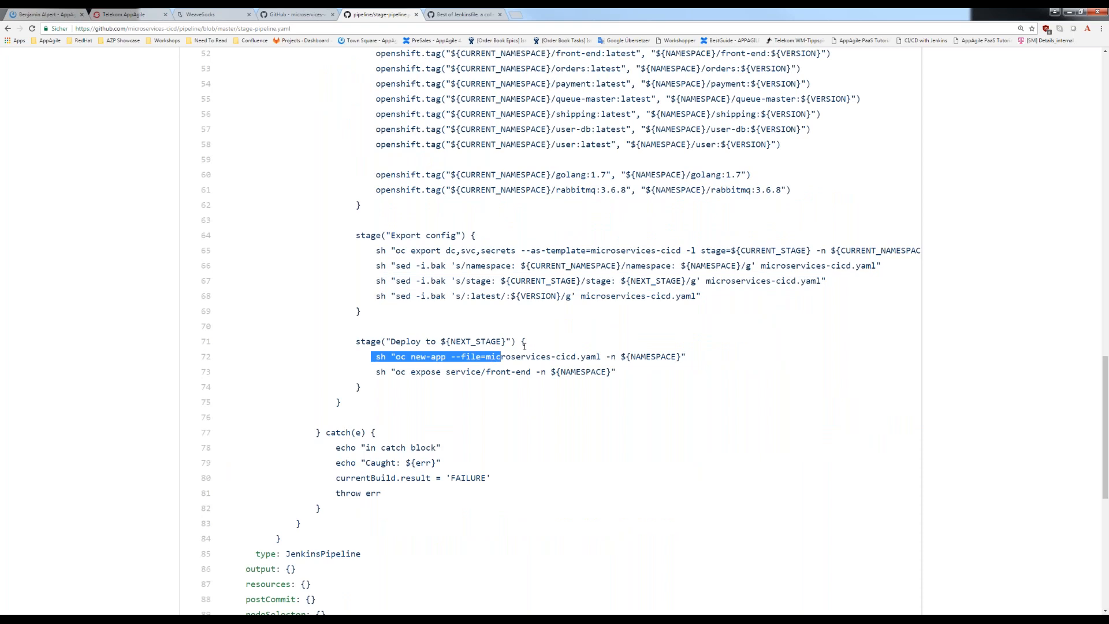
pyautogui.click(399, 359)
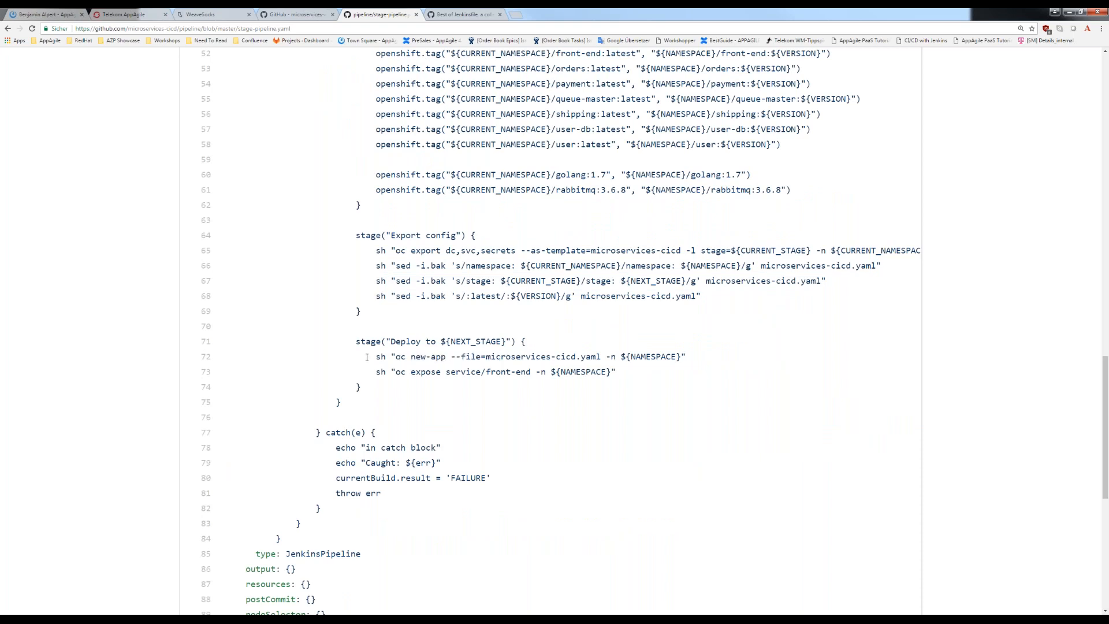
pyautogui.moveTo(367, 357); pyautogui.dragTo(686, 358)
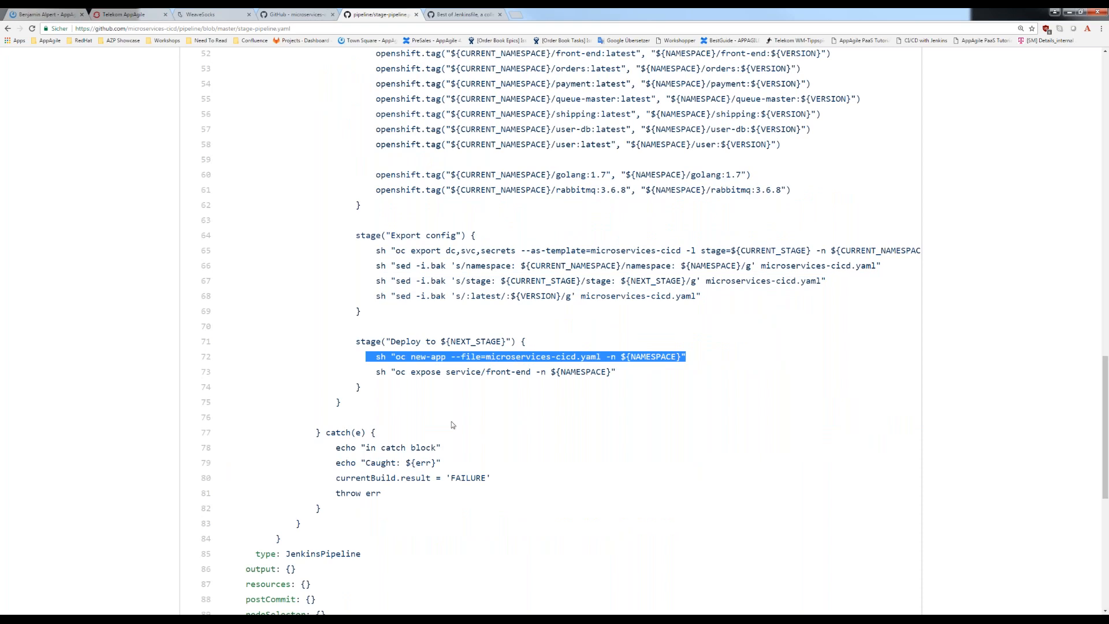
pyautogui.moveTo(375, 372); pyautogui.dragTo(582, 375)
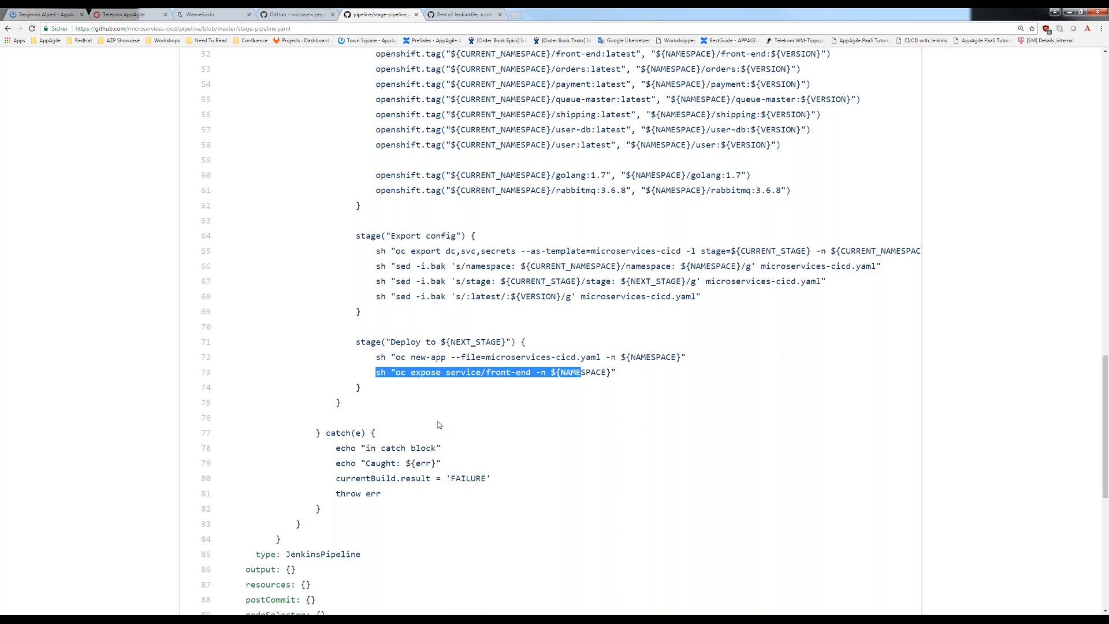
# - Copy the full oc new-app command under "pipeline stage from dev to qa" in the README
pyautogui.scroll(7, 438, 424)
pyautogui.scroll(2, 419, 405)
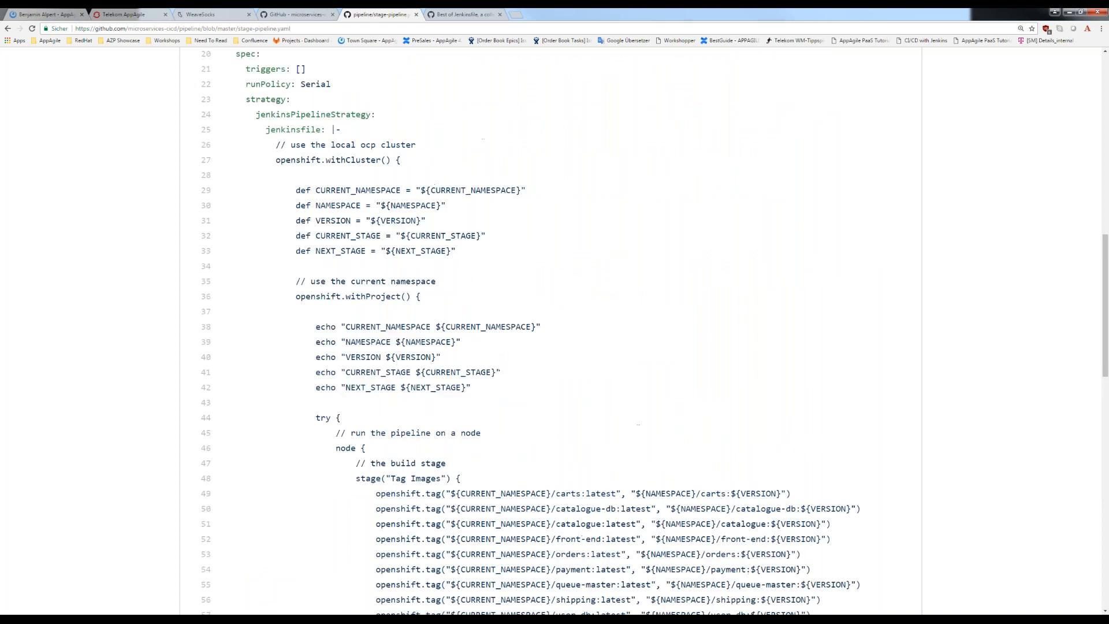
pyautogui.scroll(2, 443, 414)
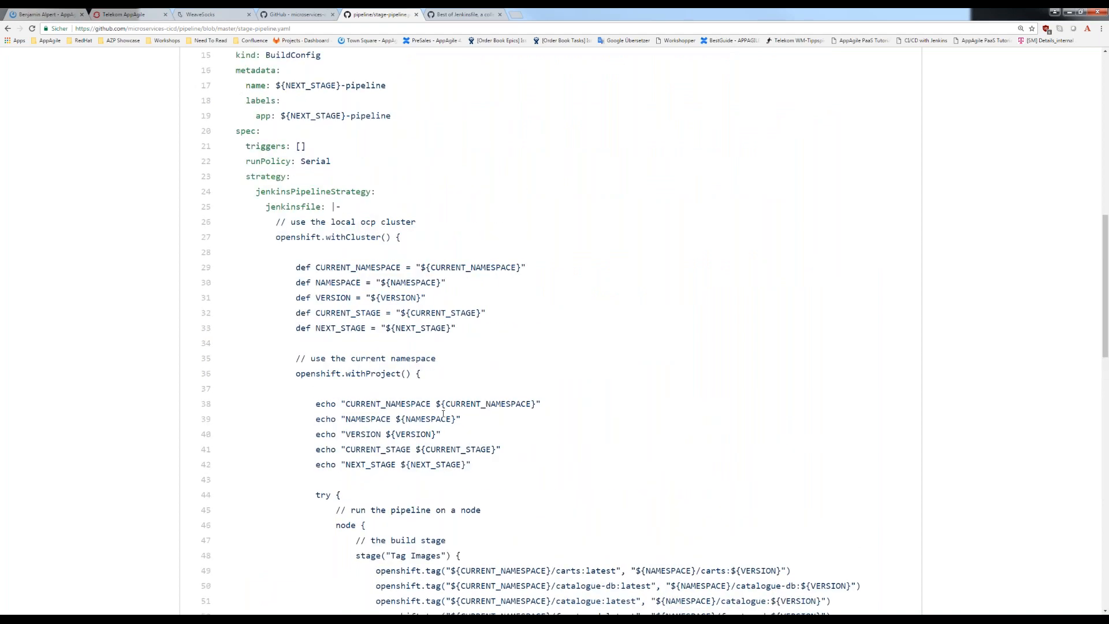
pyautogui.scroll(3, 443, 414)
pyautogui.click(298, 17)
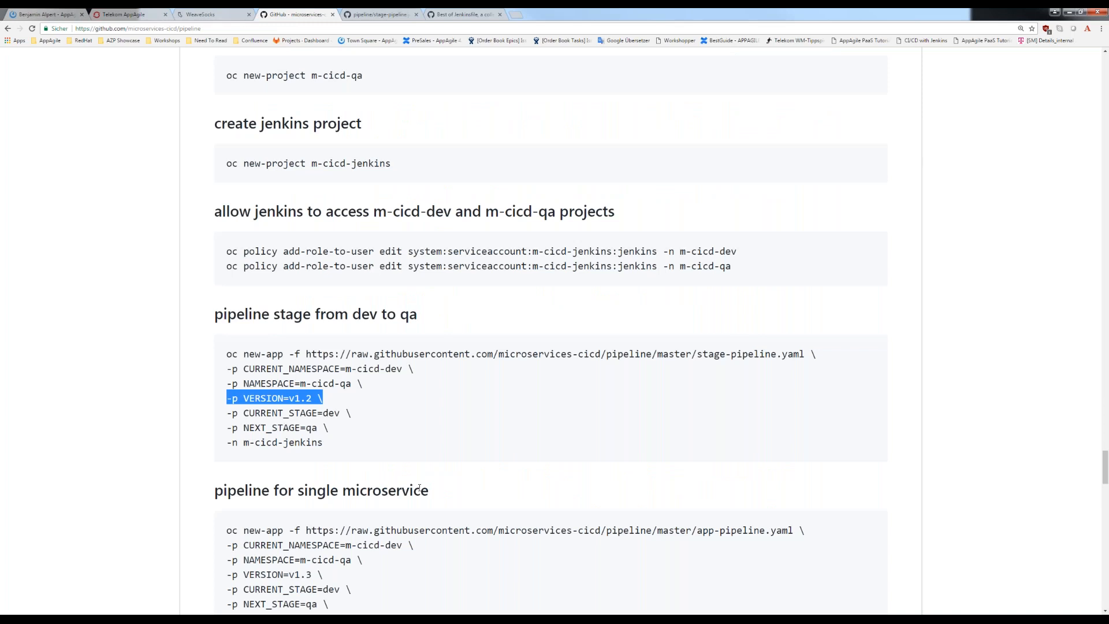
pyautogui.moveTo(334, 445); pyautogui.dragTo(215, 350)
pyautogui.hotkey('ctrl', 'c')
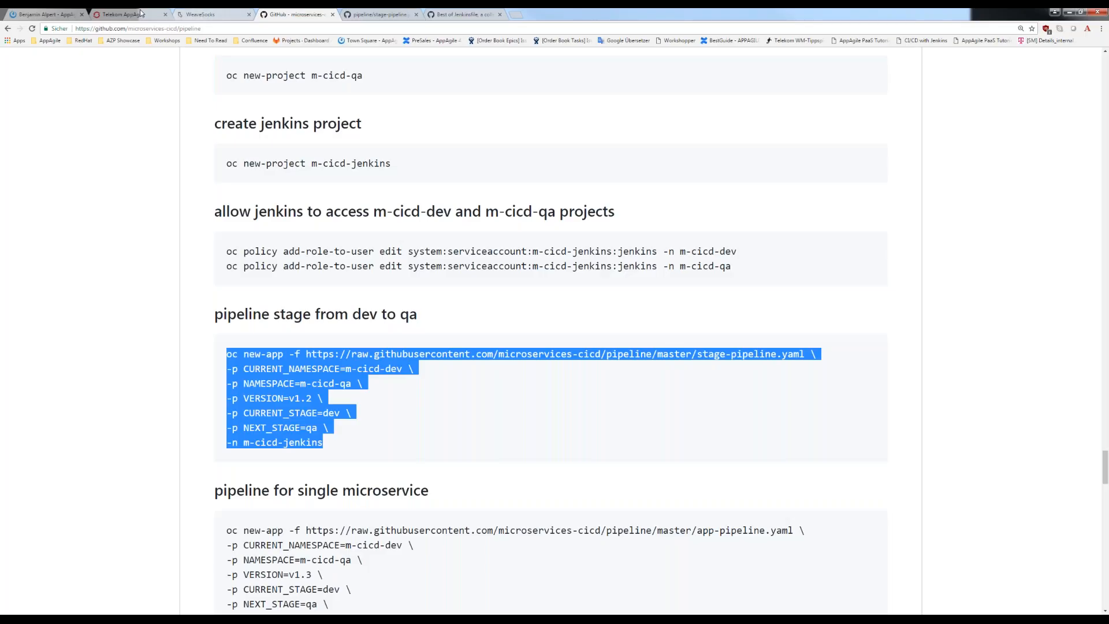
# - Switch to the MINGW64 terminal and run the copied stage-pipeline.yaml command with VERSION=v1.2, targeting m-cicd-jenkins
pyautogui.click(140, 12)
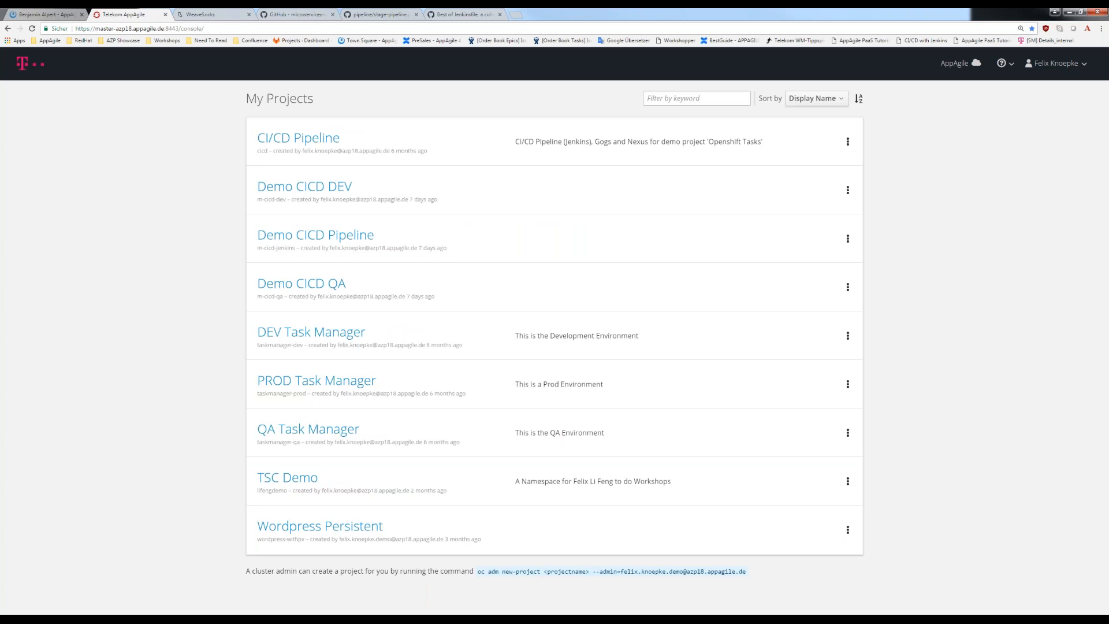
pyautogui.hotkey('alt', 'Tab')
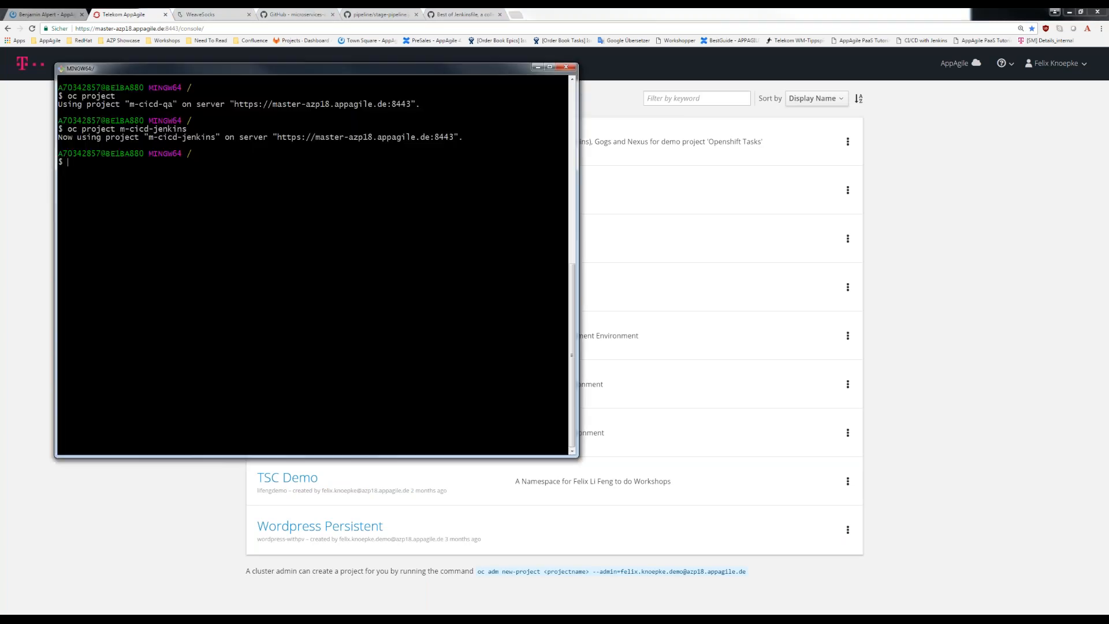
pyautogui.press('shift+Insert')
pyautogui.press('Return')
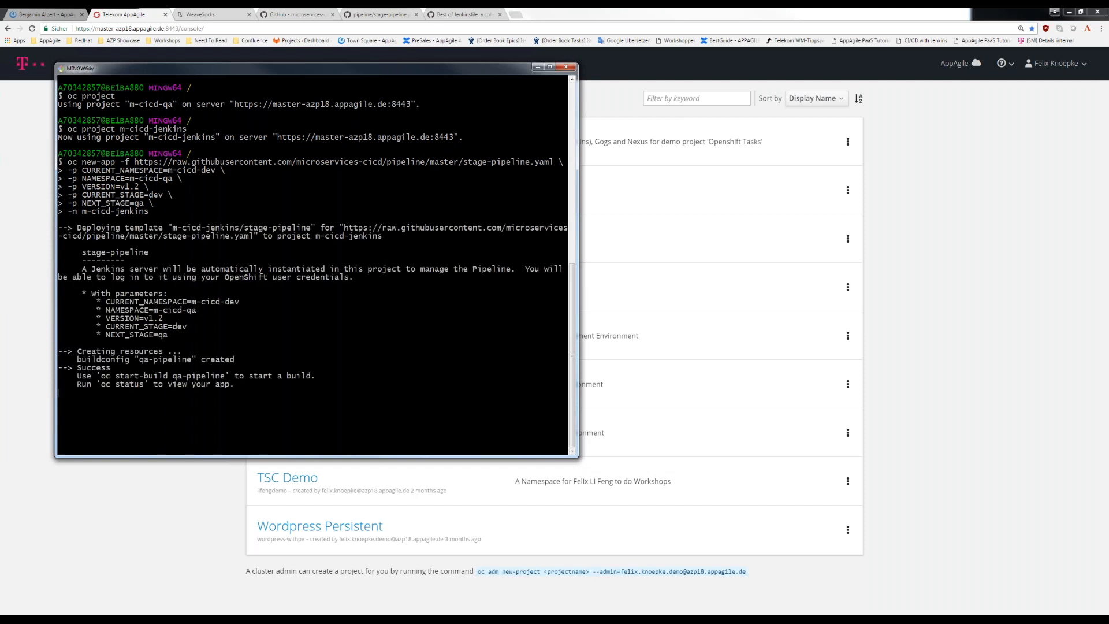
# - Return to the OpenShift console in the browser and open qa-pipeline in the Demo CICD Pipeline project
pyautogui.hotkey('alt', 'Tab')
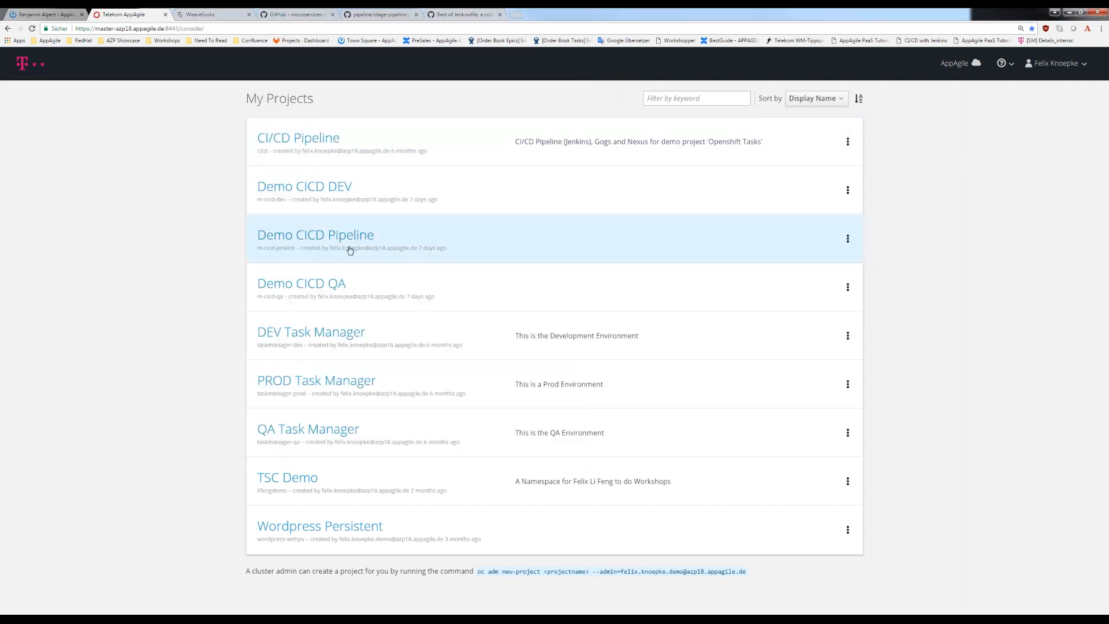
pyautogui.click(339, 238)
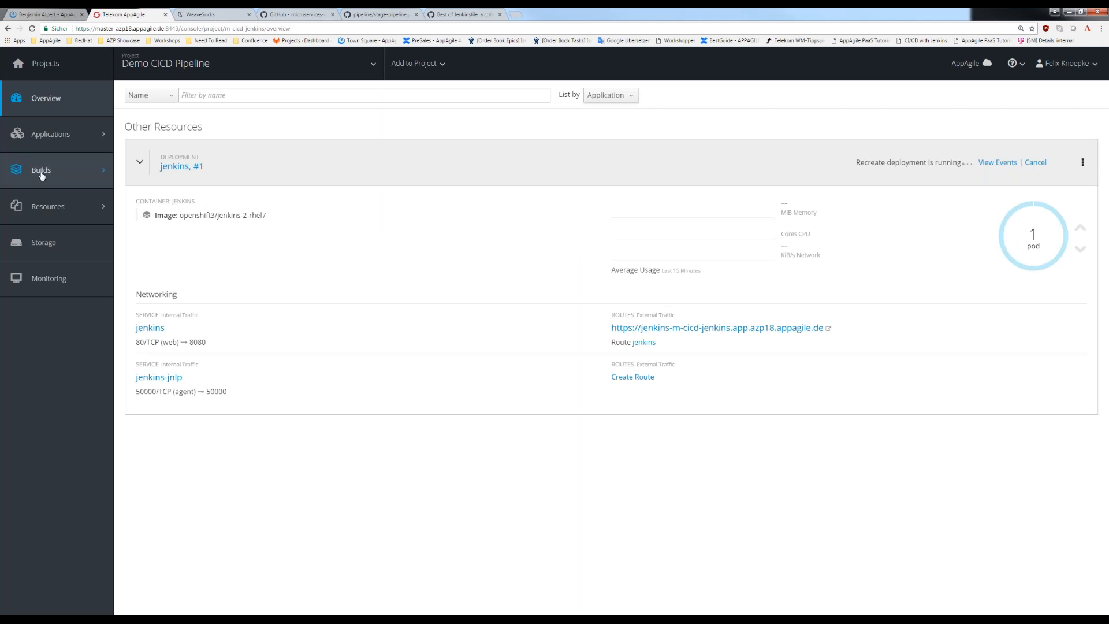
pyautogui.moveTo(111, 181)
pyautogui.click(145, 191)
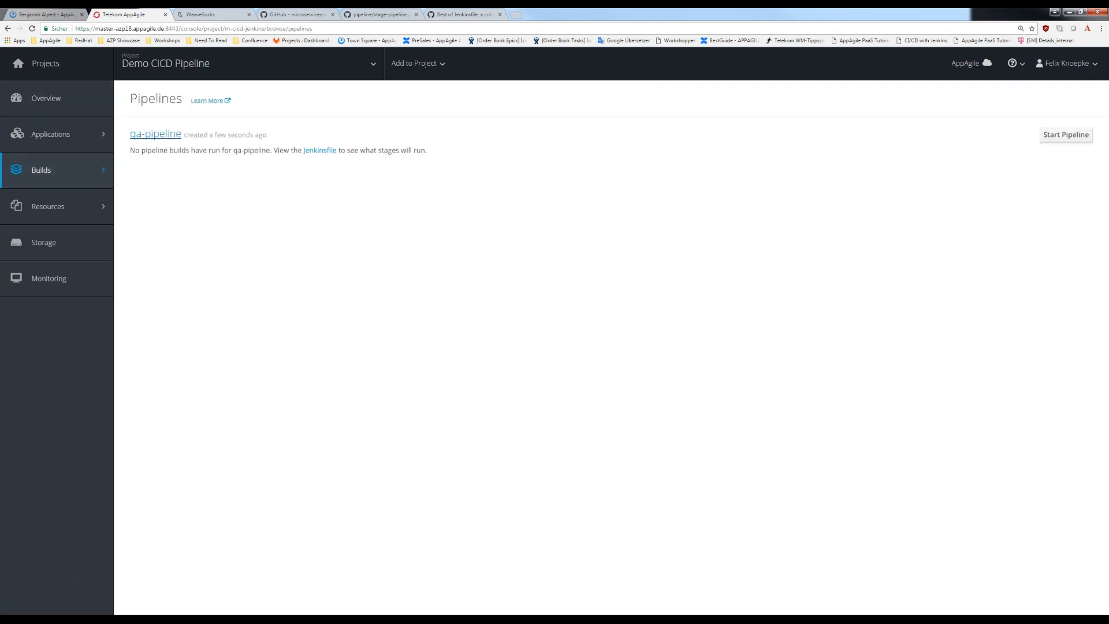
pyautogui.click(154, 134)
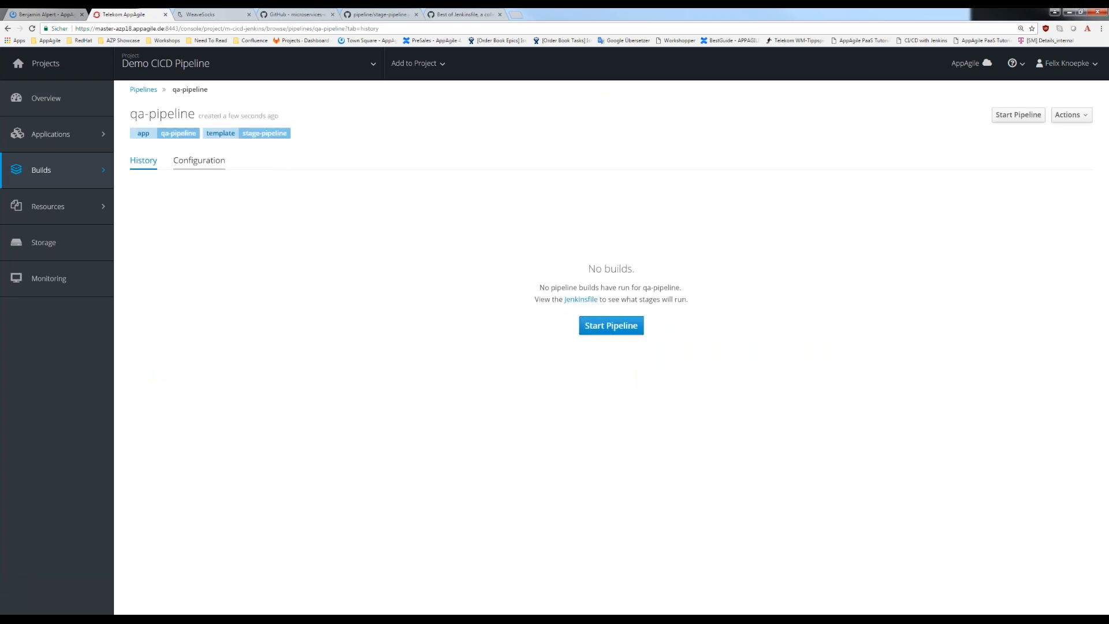
# - Review the Jenkinsfile in qa-pipeline's configuration, checking the substituted parameters and the Tag Images, Export config and Deploy to qa stages
pyautogui.click(215, 154)
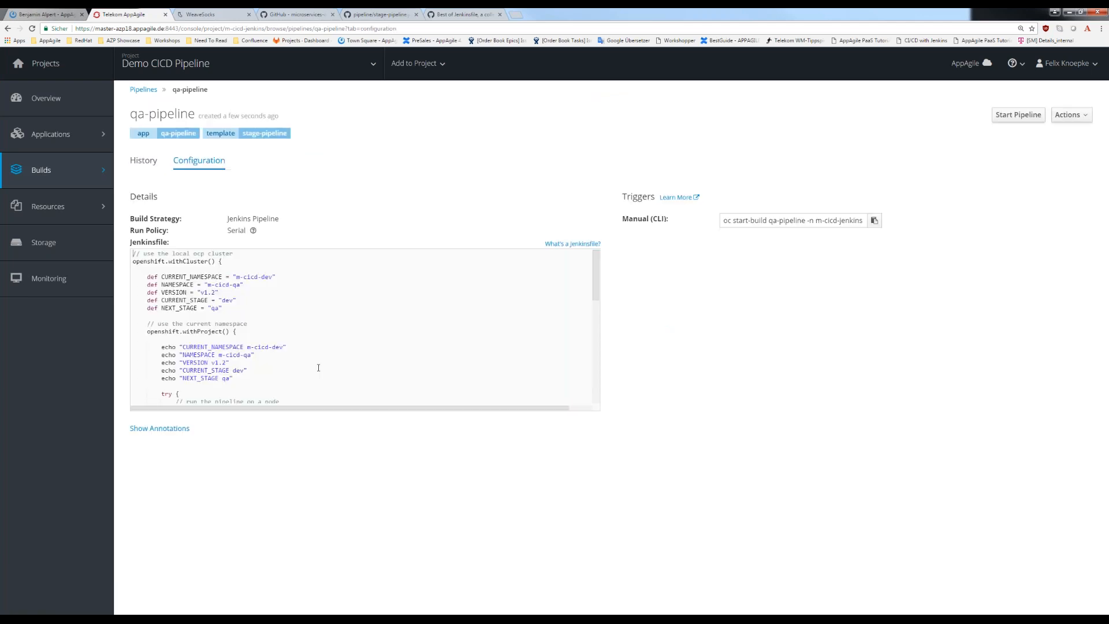
pyautogui.moveTo(134, 260); pyautogui.dragTo(306, 409)
pyautogui.click(374, 335)
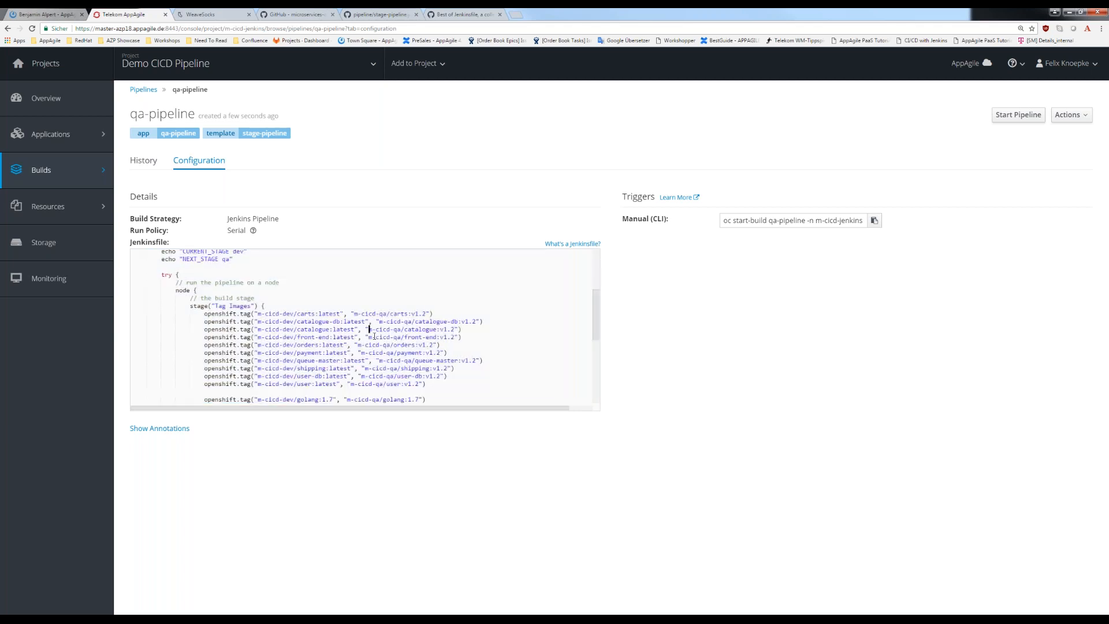
pyautogui.scroll(-4, 375, 335)
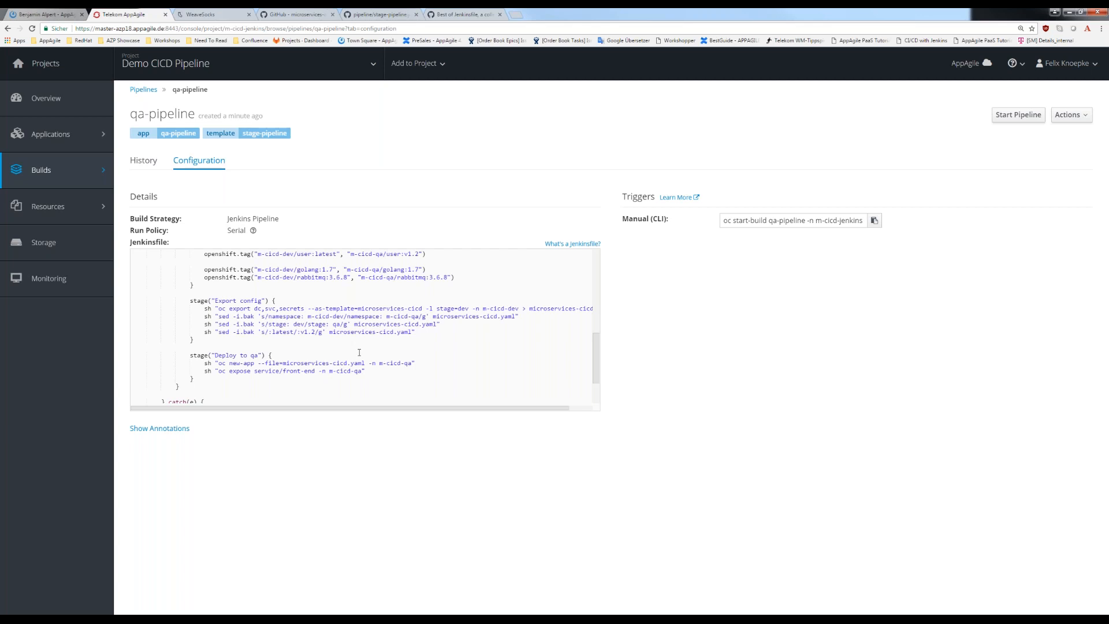
pyautogui.scroll(1, 372, 339)
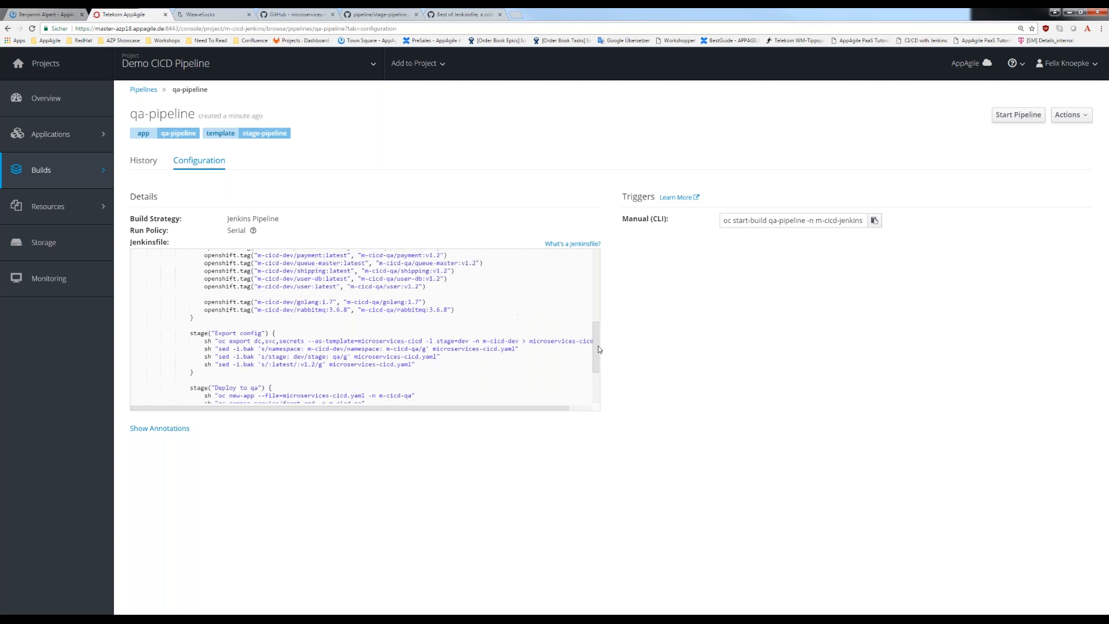
pyautogui.scroll(7, 600, 345)
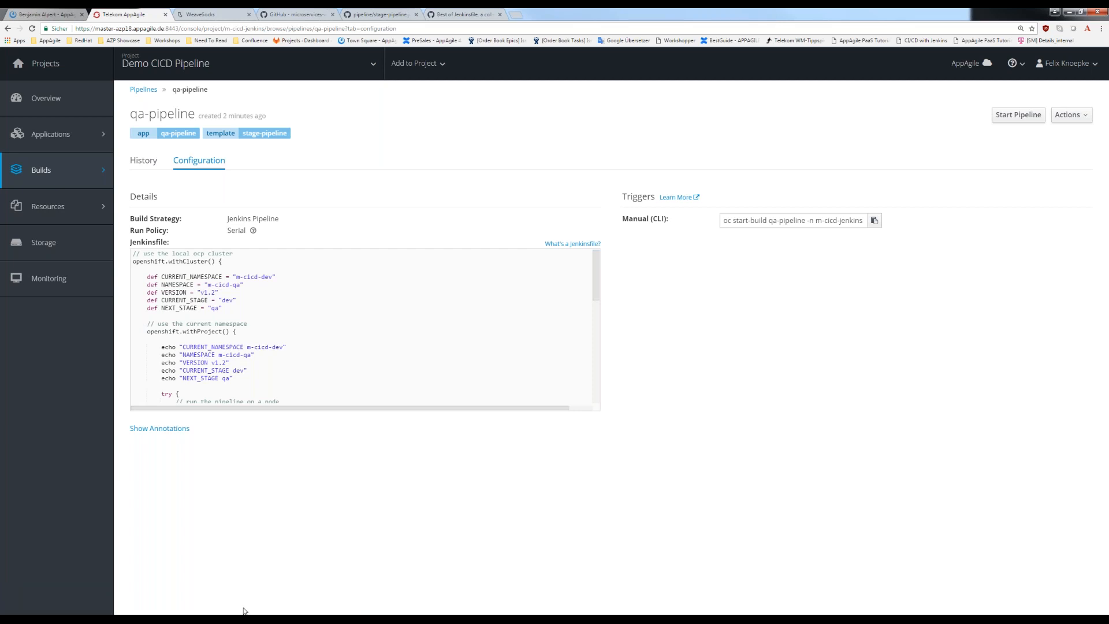
# - Check the jenkins deployment's details in the project overview, and start a qa-pipeline build
pyautogui.click(46, 98)
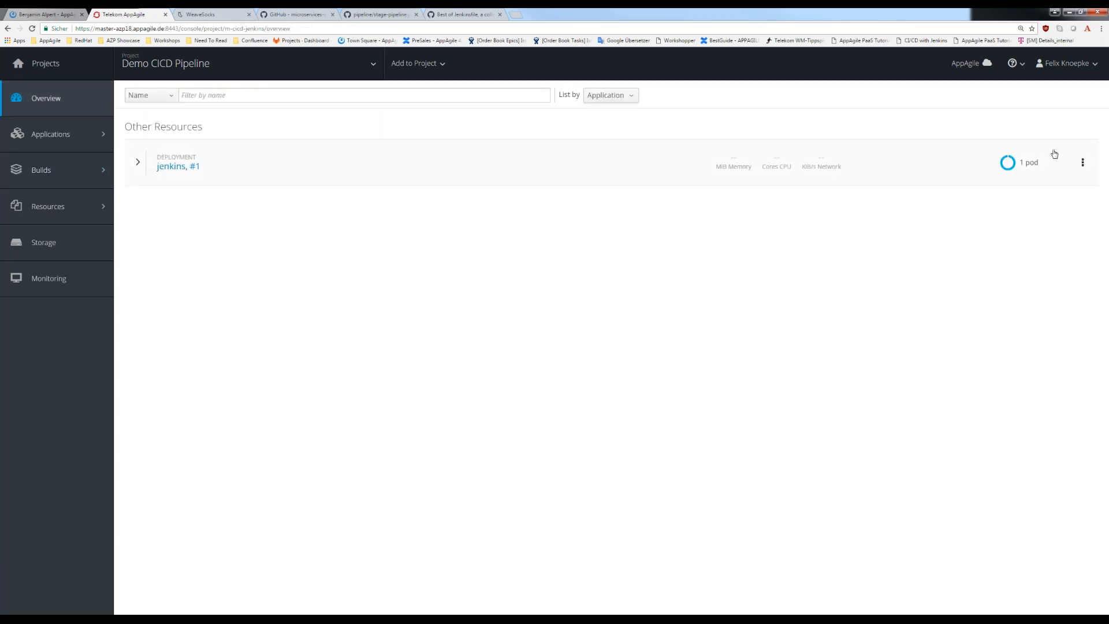
pyautogui.click(133, 165)
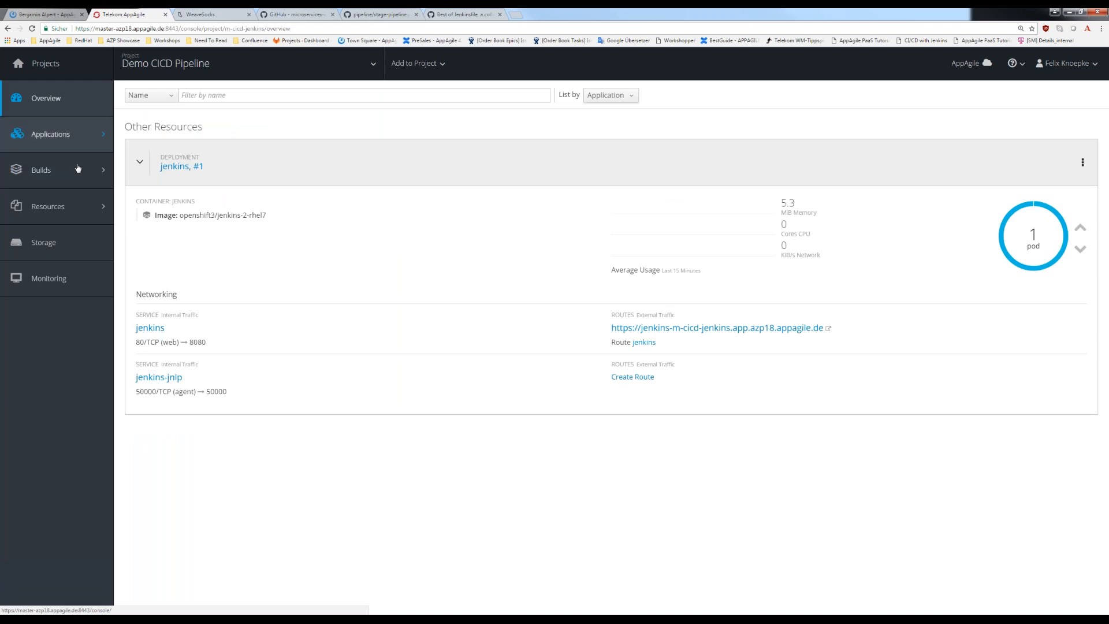
pyautogui.click(140, 193)
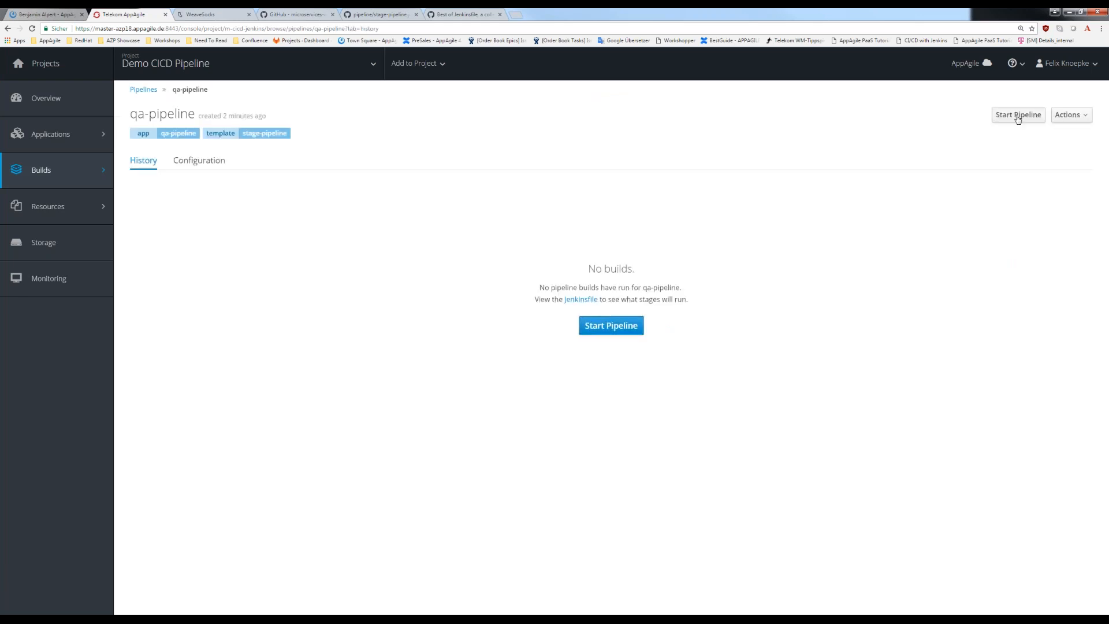
pyautogui.click(1017, 117)
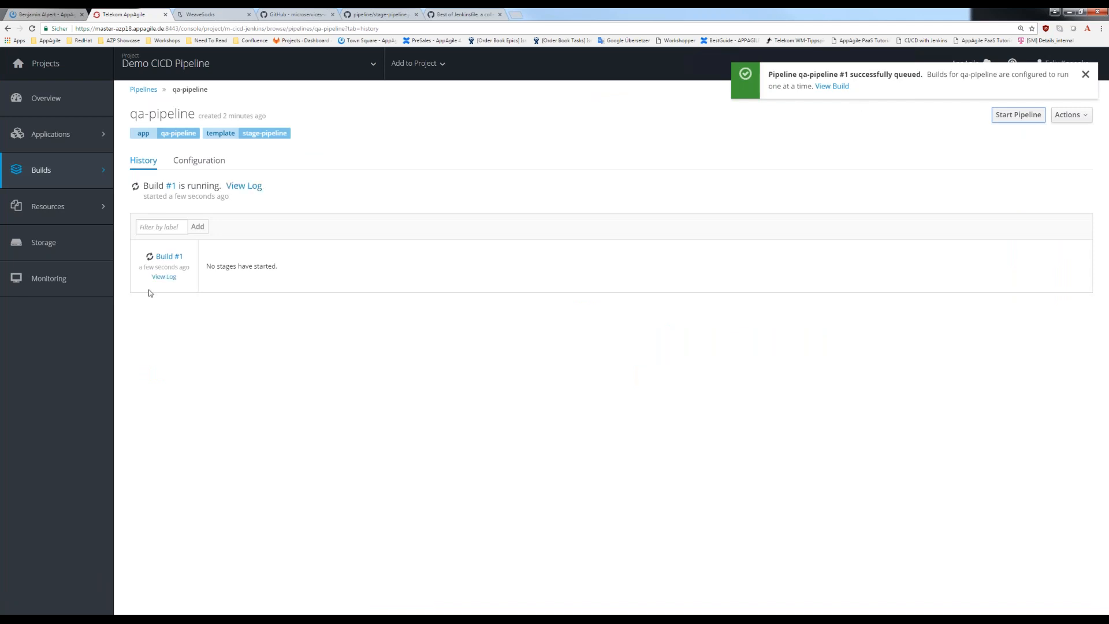
# - Open the log of Build #1 and fill in the login username from the KeePass entry "PreSales Environment AZP18 - Demo"
pyautogui.click(165, 279)
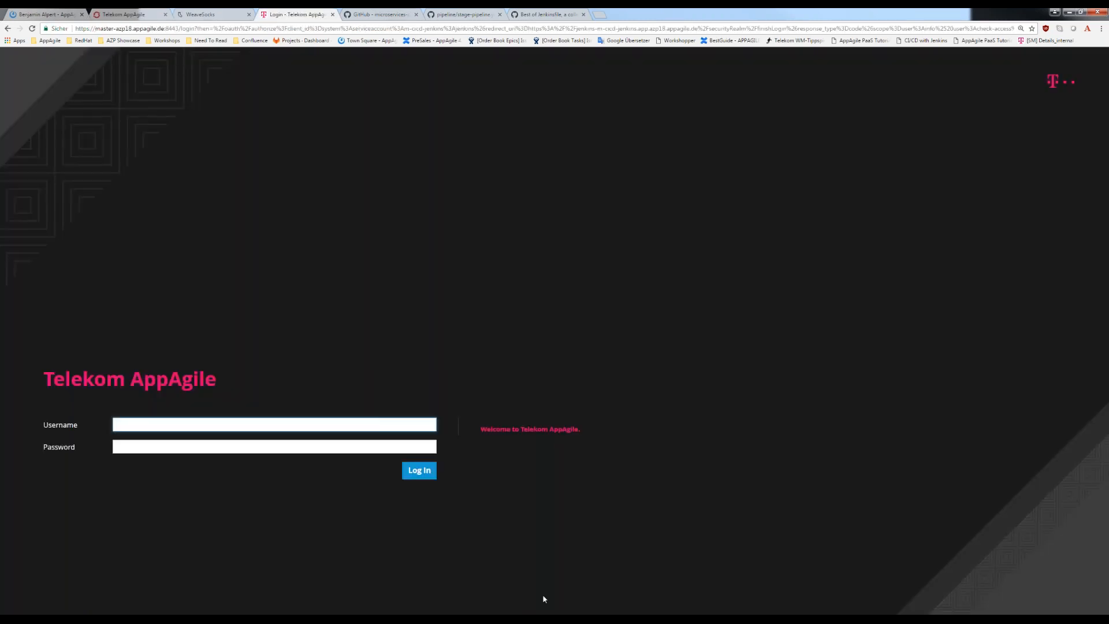
pyautogui.hotkey('alt', 'Tab')
pyautogui.rightClick(511, 295)
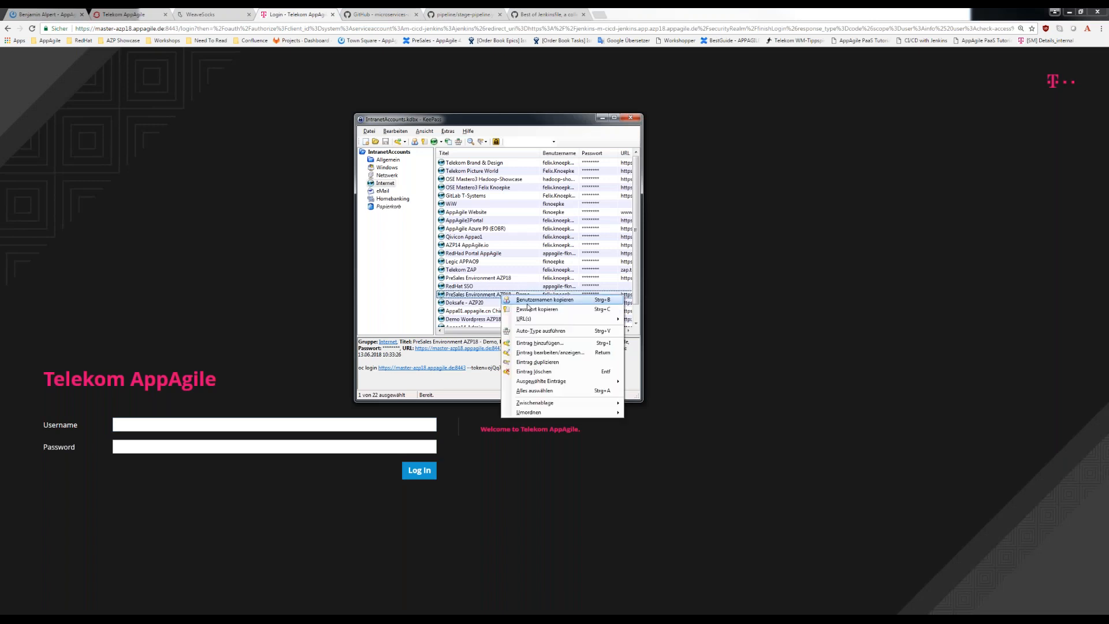
pyautogui.click(514, 315)
pyautogui.hotkey('alt', 'Tab')
pyautogui.hotkey('ctrl', 'v')
# - Sign in to Jenkins with the account password copied from the KeePass entry "PreSales Environment AZP18 - Demo"
pyautogui.hotkey('alt', 'Tab')
pyautogui.rightClick(517, 294)
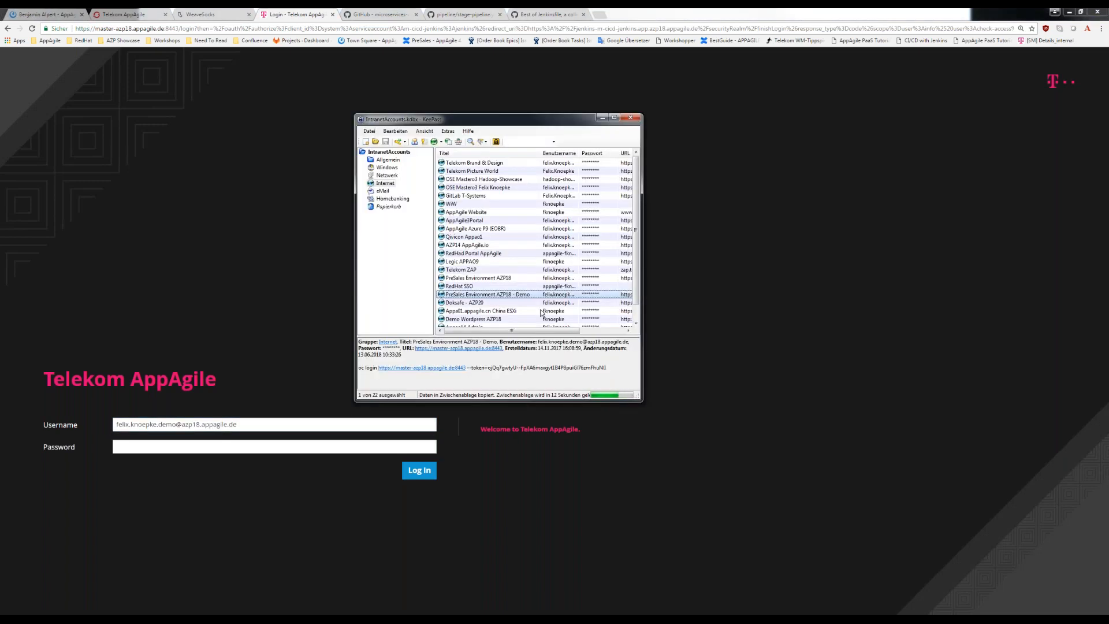
pyautogui.click(540, 309)
pyautogui.hotkey('alt', 'Tab')
pyautogui.press('Tab')
pyautogui.hotkey('ctrl', 'v')
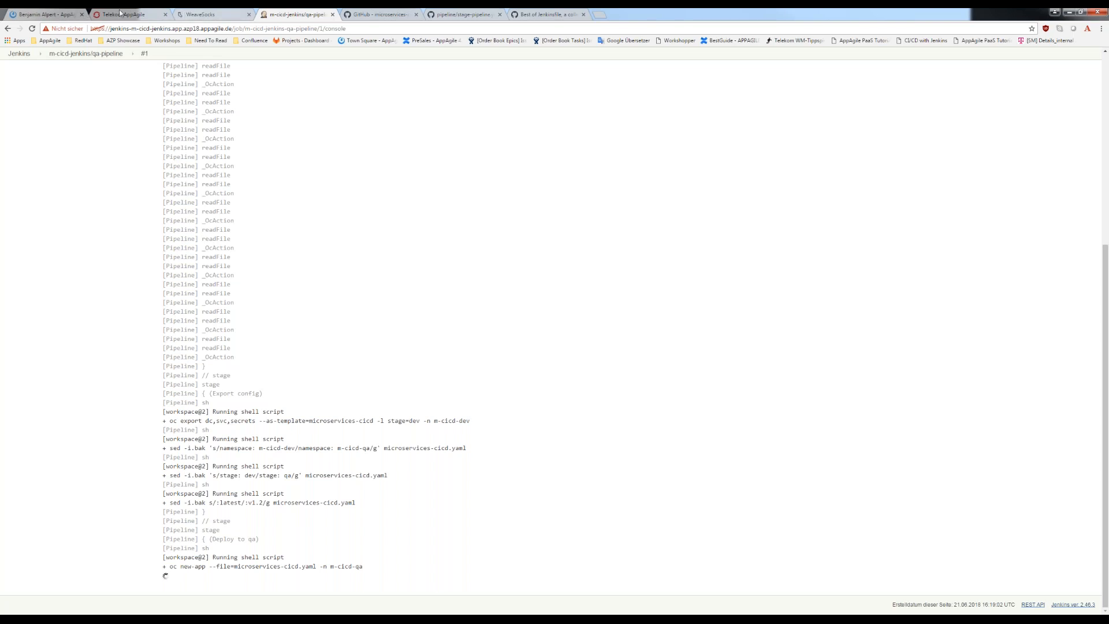
# - Return to qa-pipeline in the OpenShift console, and open the Demo CICD QA project's overview to look through its applications
pyautogui.hotkey('ctrl', 'shift', 'Tab')
pyautogui.click(292, 14)
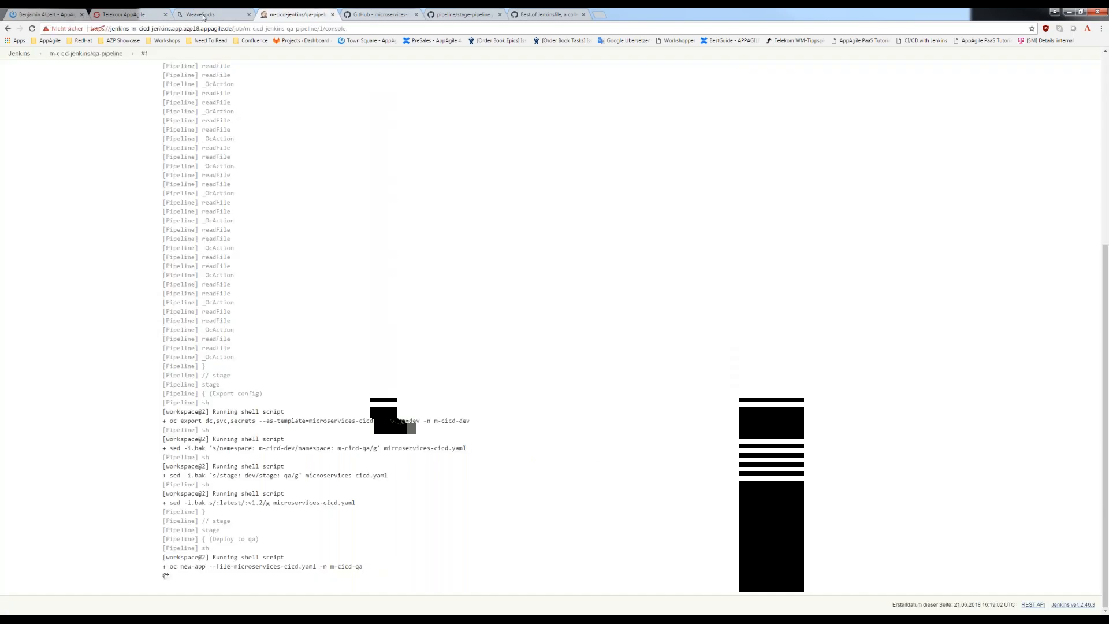
pyautogui.click(128, 14)
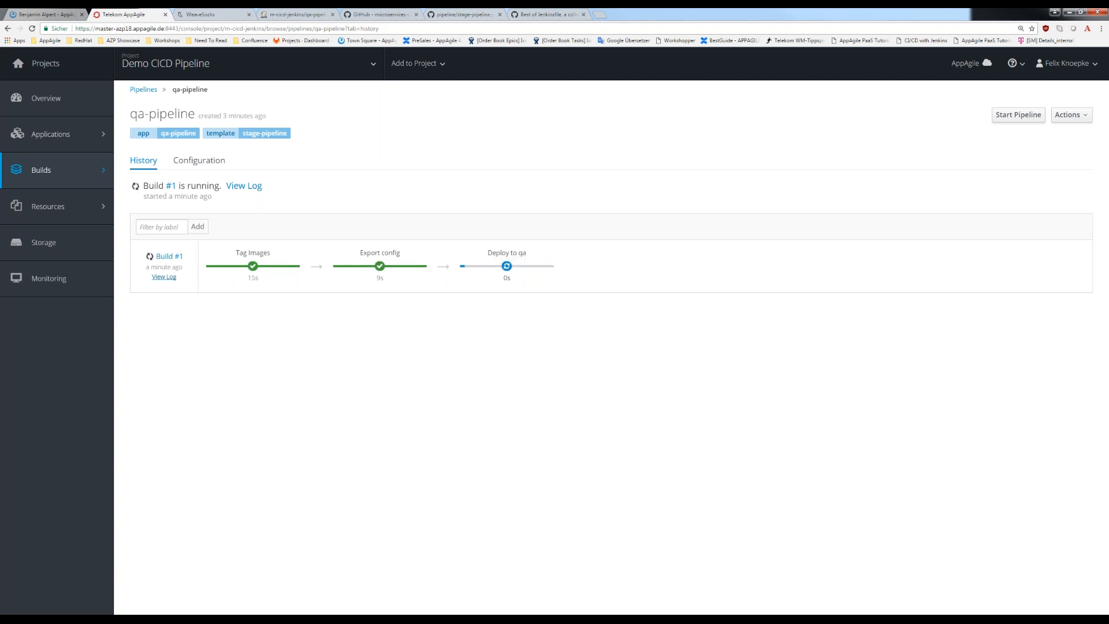
pyautogui.click(276, 64)
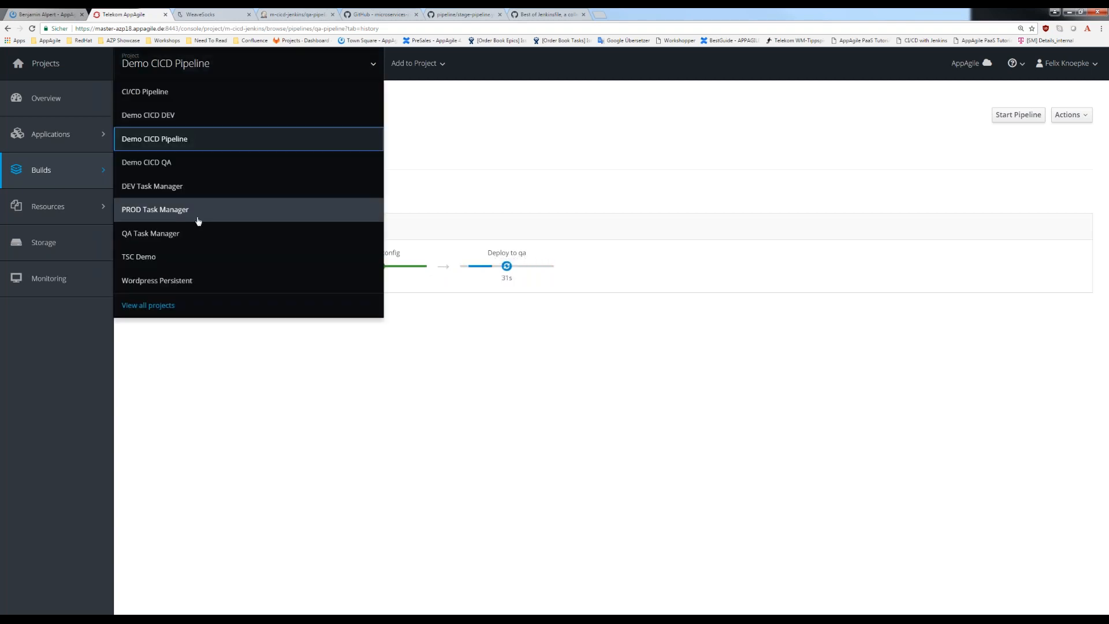
pyautogui.click(158, 167)
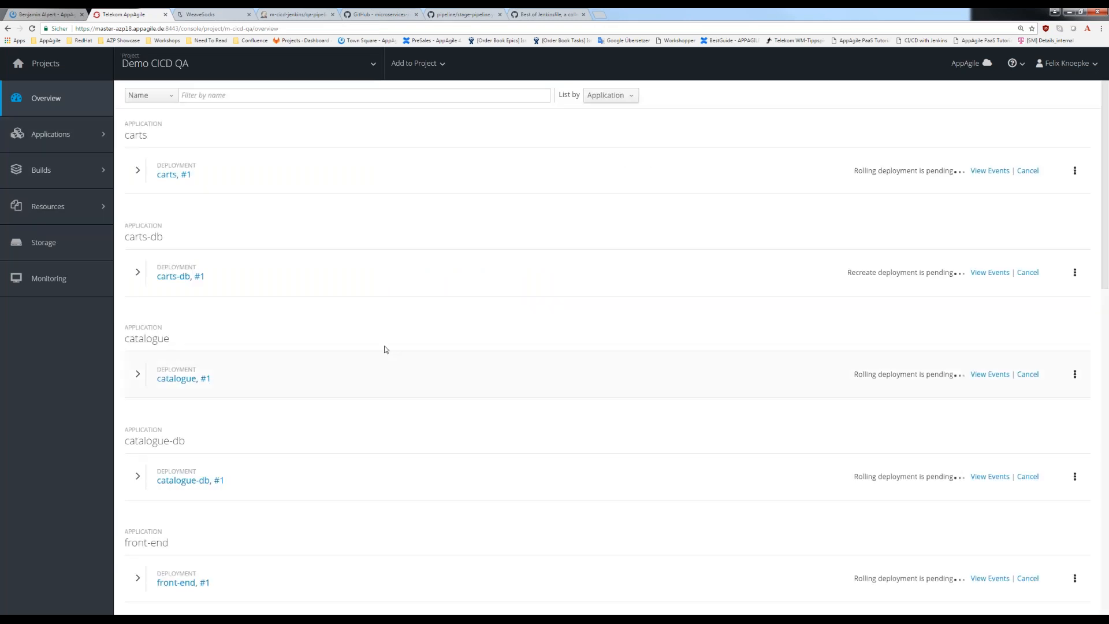
pyautogui.scroll(-2, 218, 294)
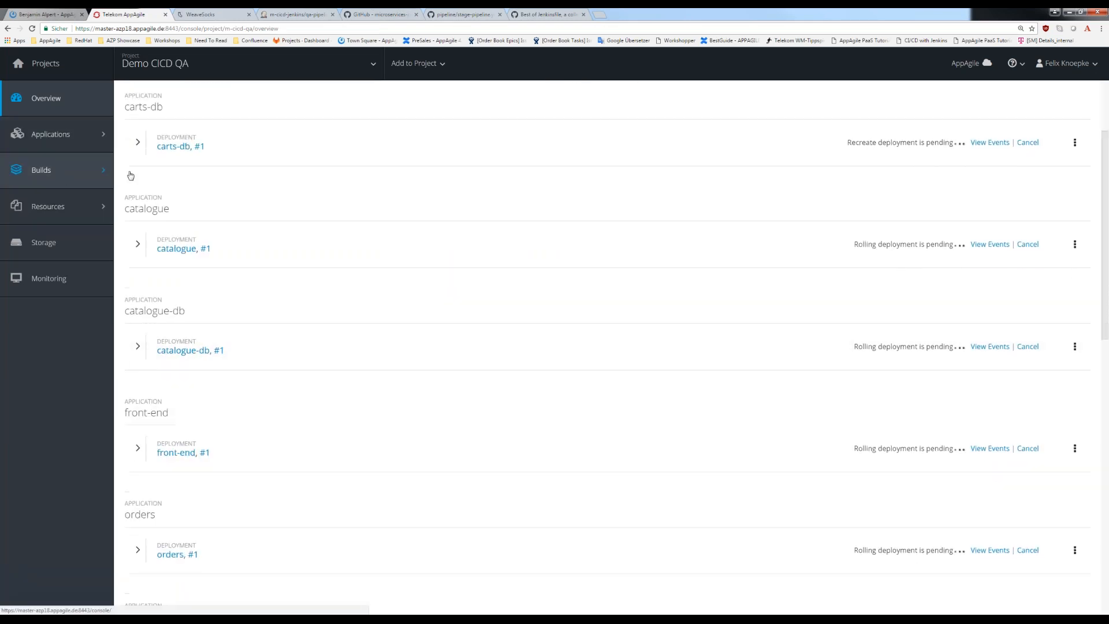
# - Check the Demo CICD QA project's deployments list and the tags of its image streams
pyautogui.moveTo(58, 170)
pyautogui.click(148, 133)
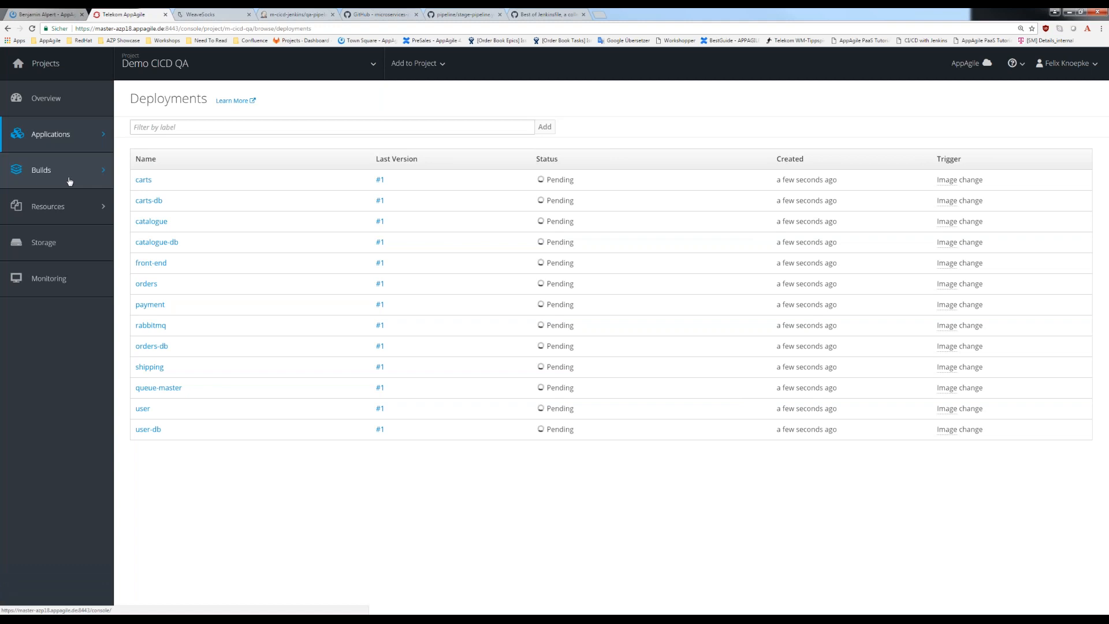
pyautogui.moveTo(77, 175)
pyautogui.click(140, 215)
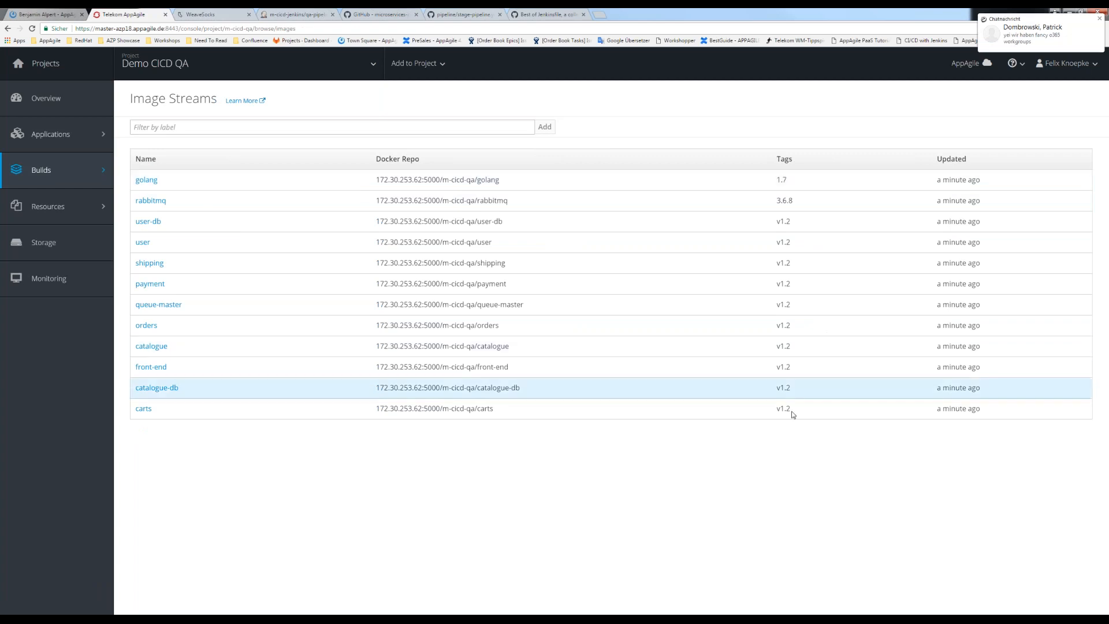
pyautogui.moveTo(793, 415); pyautogui.dragTo(760, 385)
pyautogui.moveTo(748, 315); pyautogui.dragTo(384, 223)
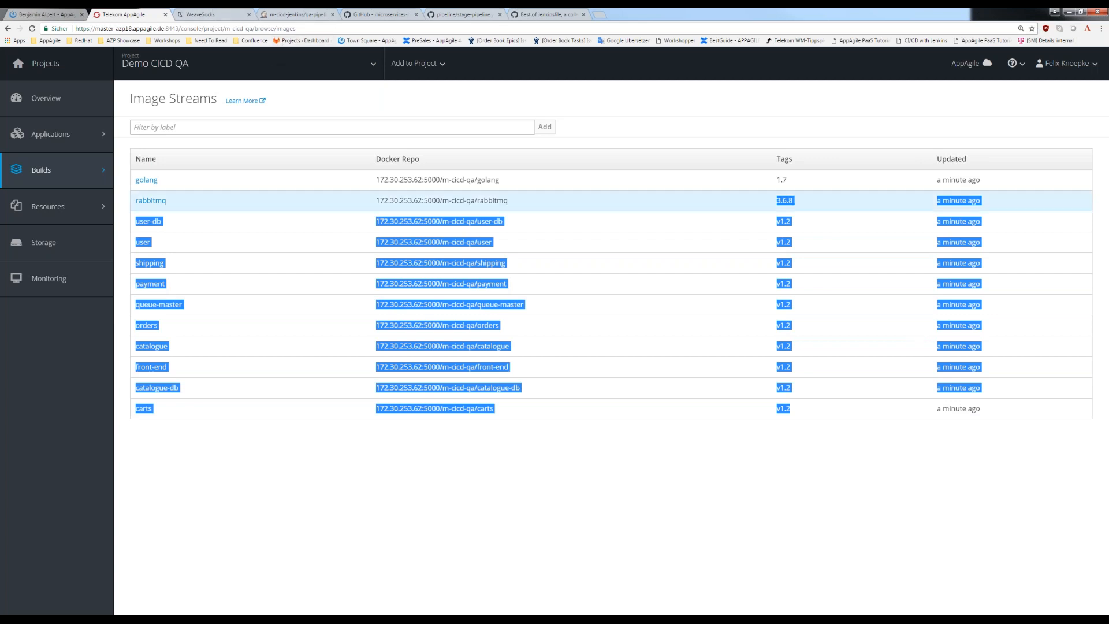
# - Check the project's builds list and review the status of each deployment
pyautogui.moveTo(78, 184)
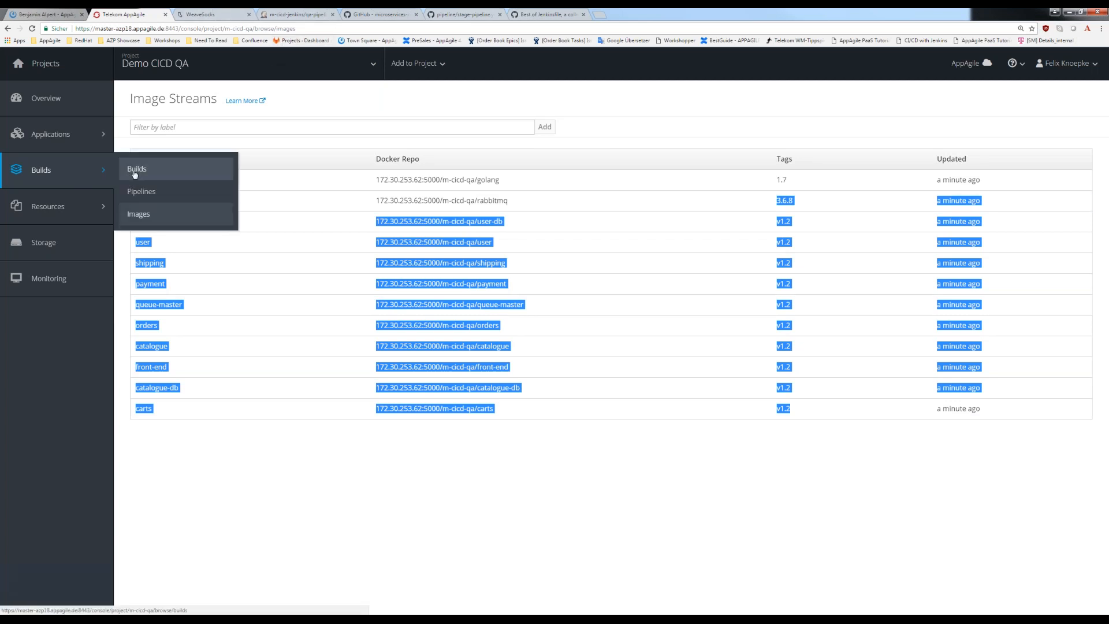
pyautogui.click(134, 171)
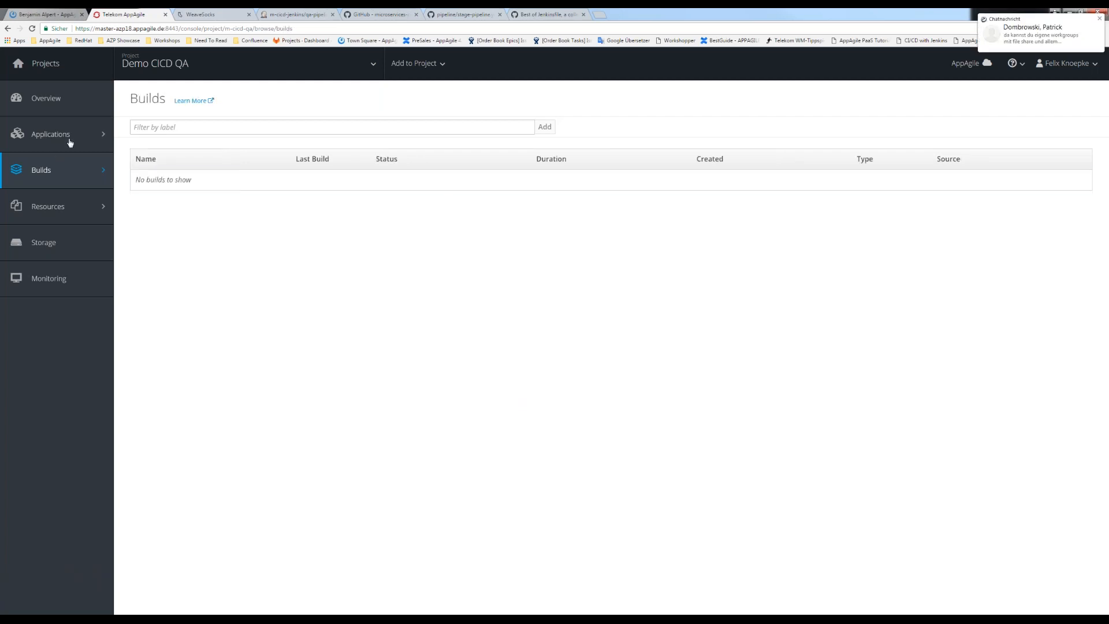
pyautogui.moveTo(104, 177)
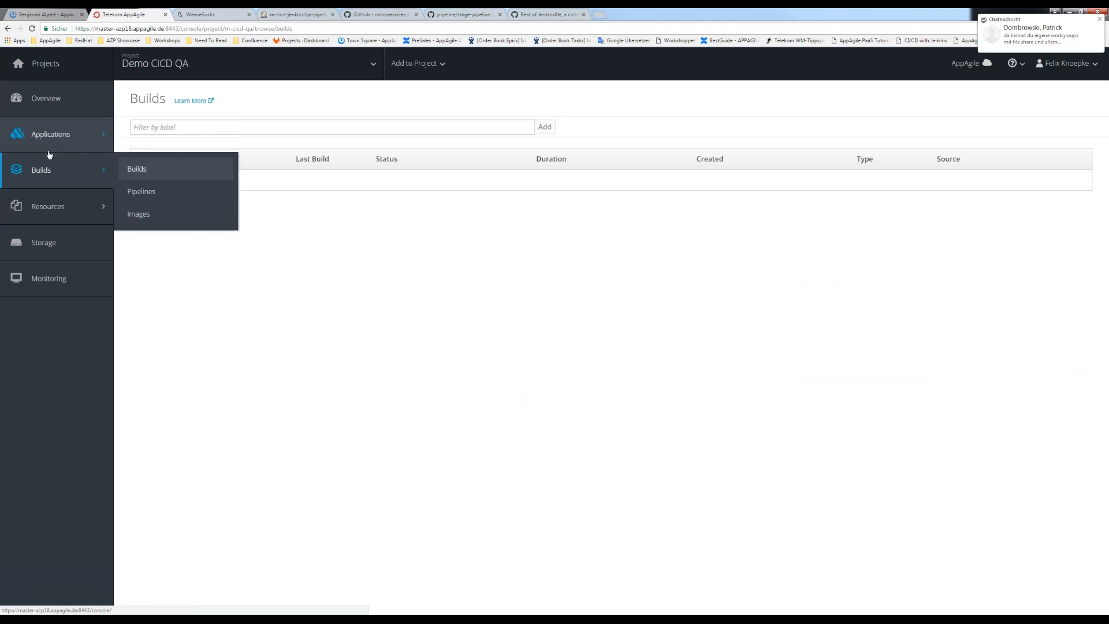
pyautogui.moveTo(43, 154)
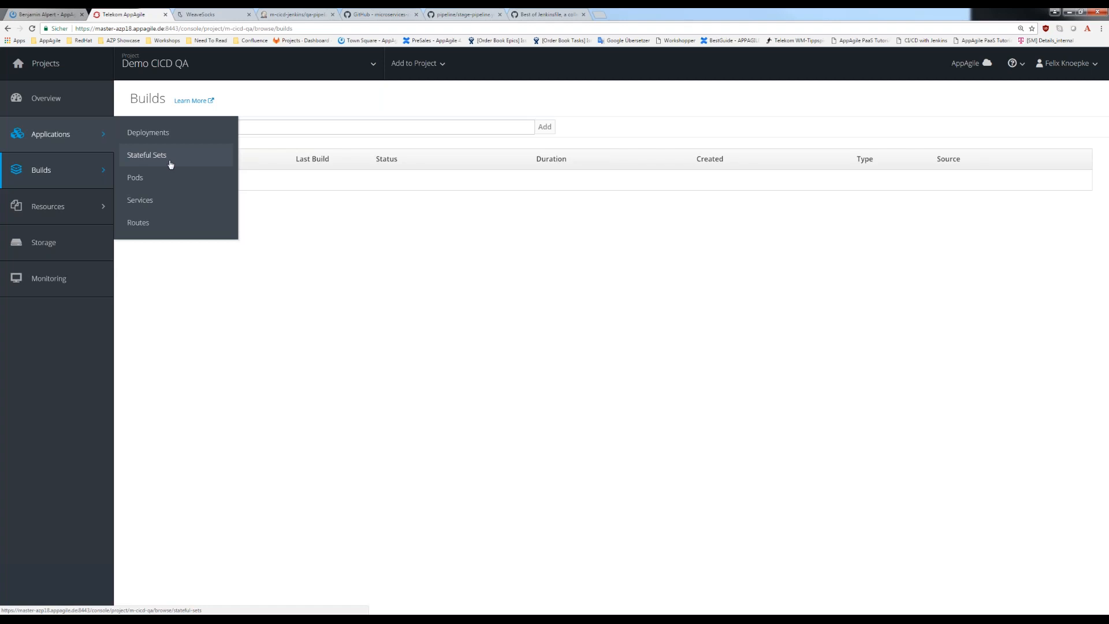
pyautogui.click(143, 133)
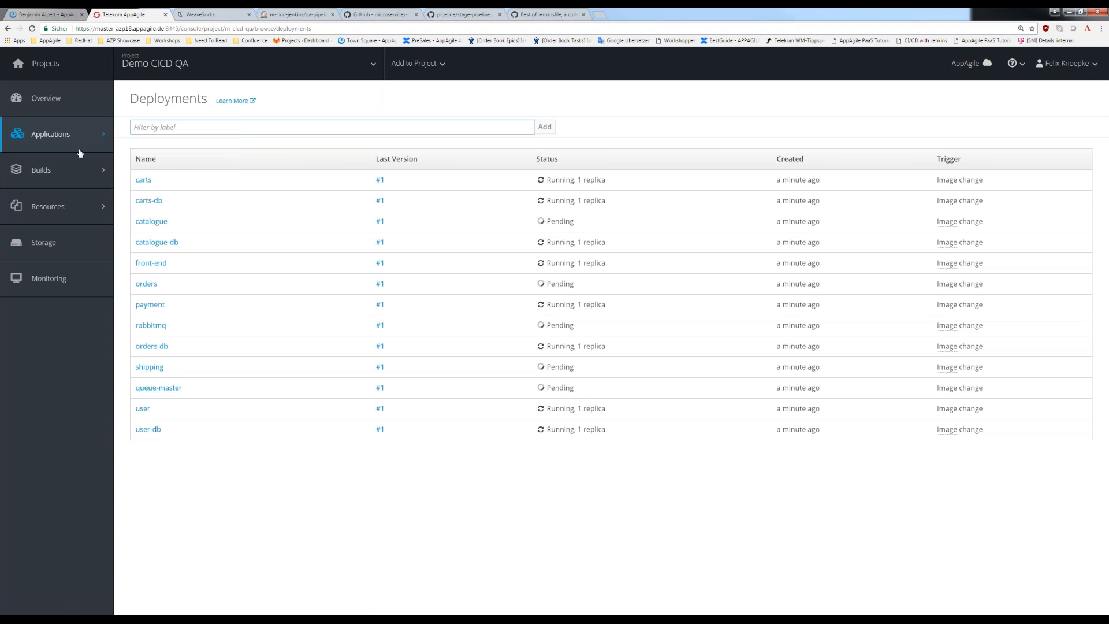
pyautogui.moveTo(607, 429); pyautogui.dragTo(547, 408)
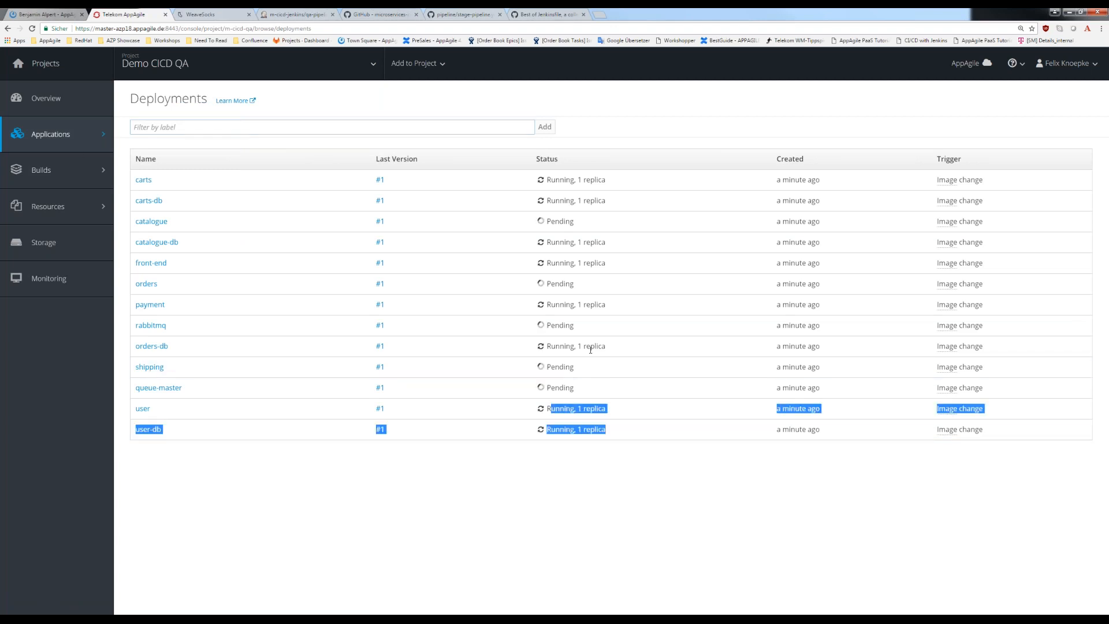
pyautogui.moveTo(608, 346); pyautogui.dragTo(564, 345)
pyautogui.moveTo(607, 304); pyautogui.dragTo(546, 283)
pyautogui.moveTo(607, 263); pyautogui.dragTo(602, 263)
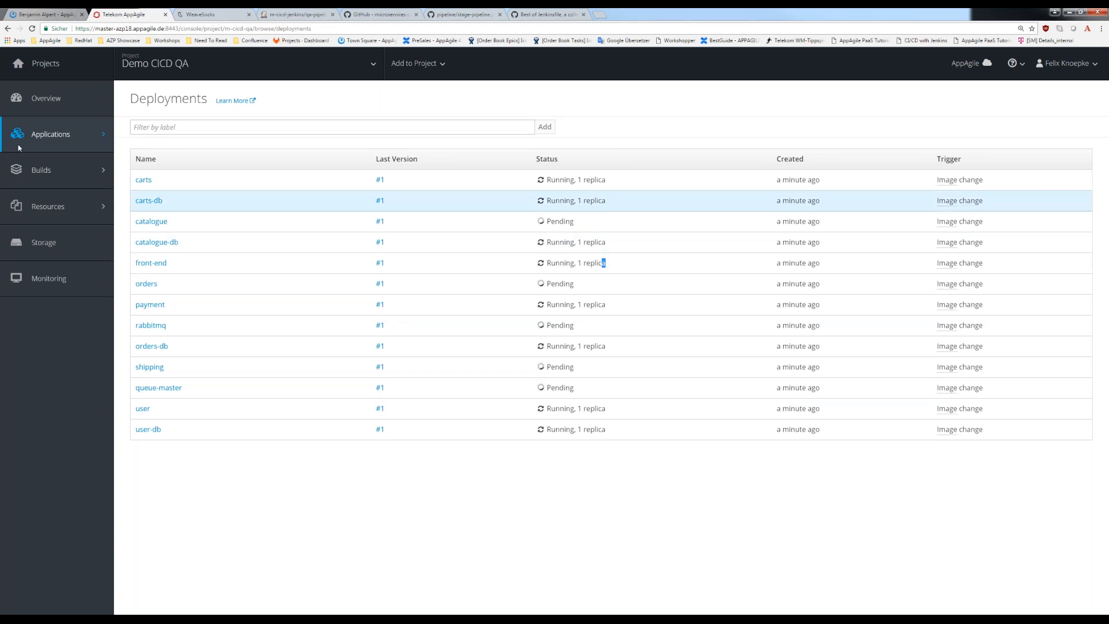
# - Examine the status of the application and deploy pods in the Demo CICD QA project
pyautogui.moveTo(99, 139)
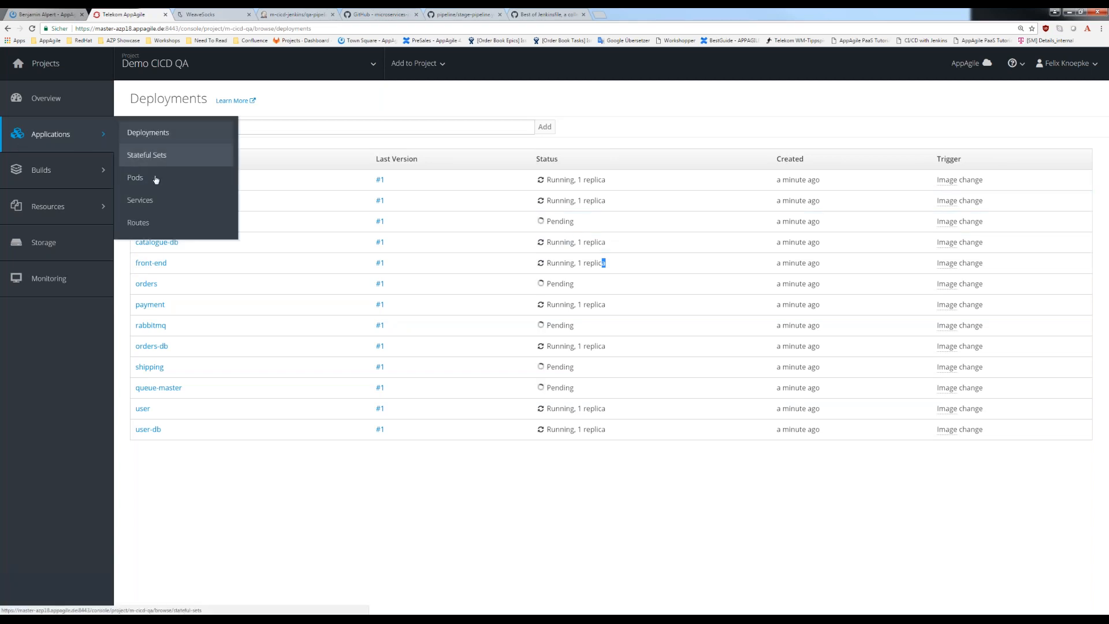
pyautogui.click(154, 178)
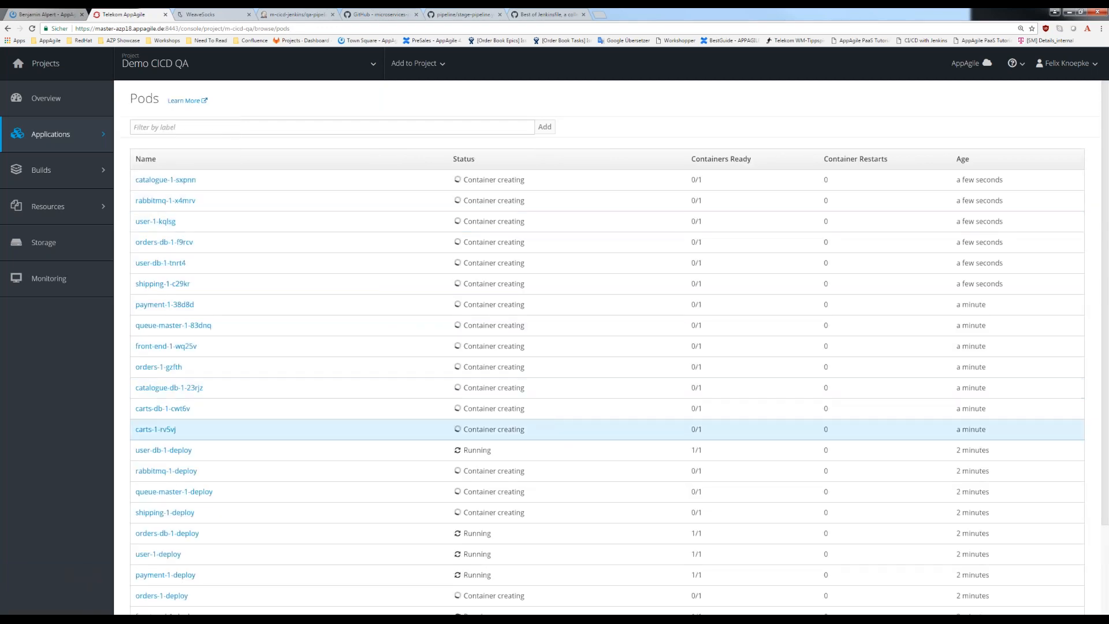
pyautogui.scroll(-2, 370, 387)
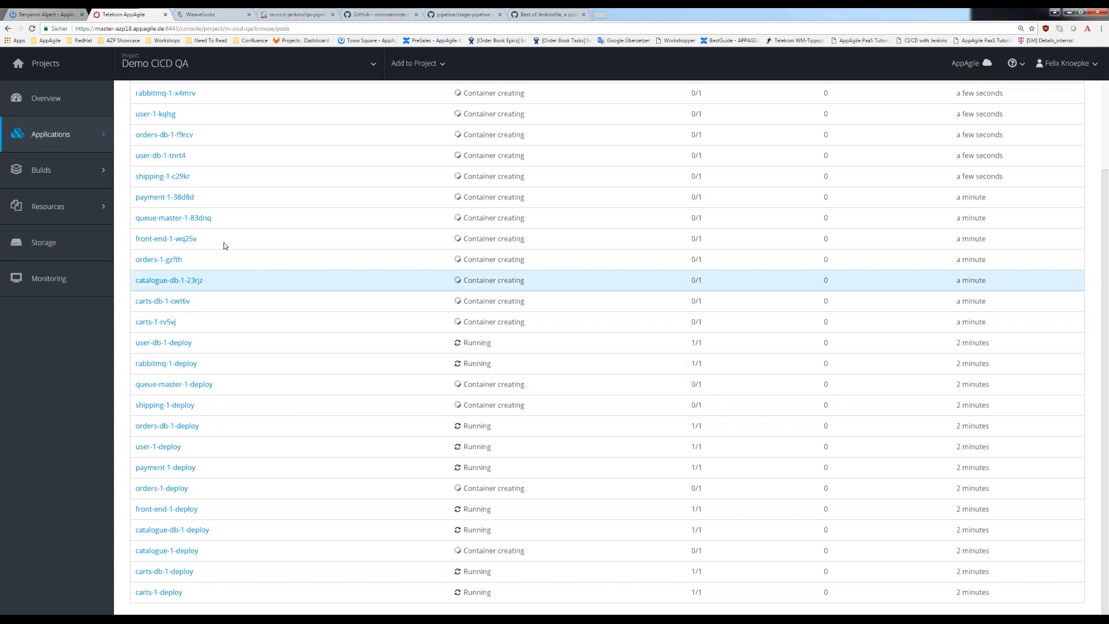
pyautogui.moveTo(197, 239); pyautogui.dragTo(141, 238)
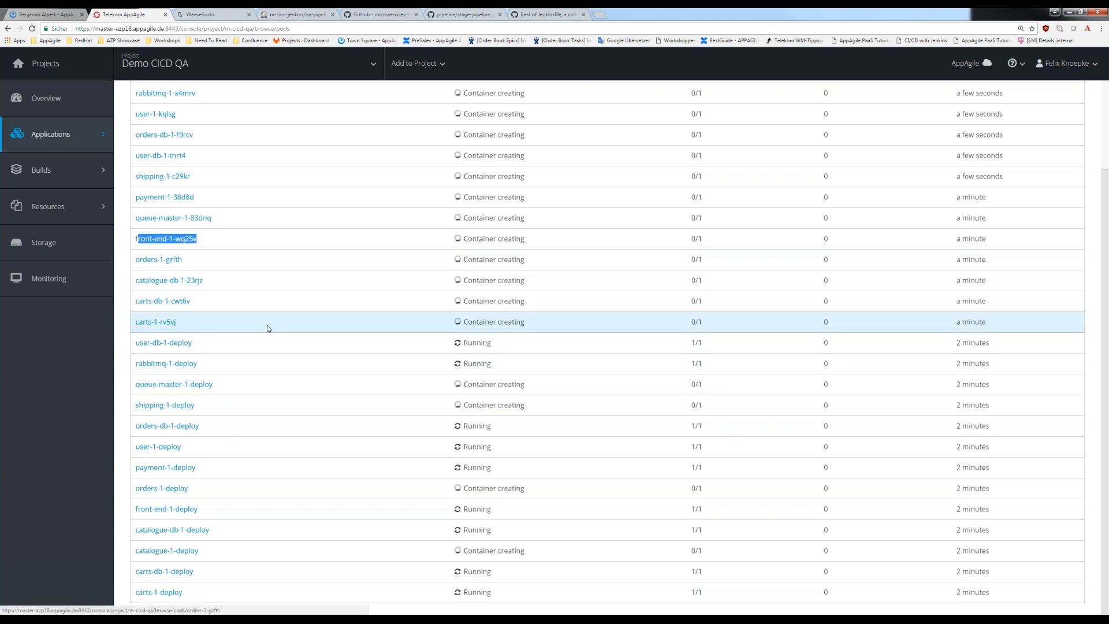
pyautogui.moveTo(195, 345); pyautogui.dragTo(138, 87)
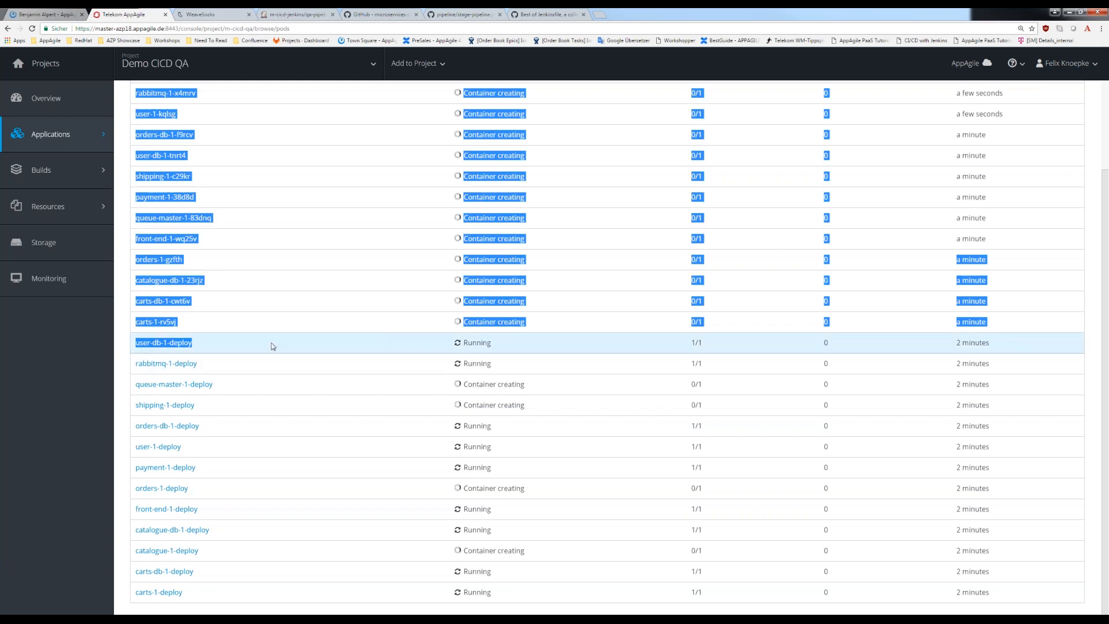
pyautogui.click(273, 345)
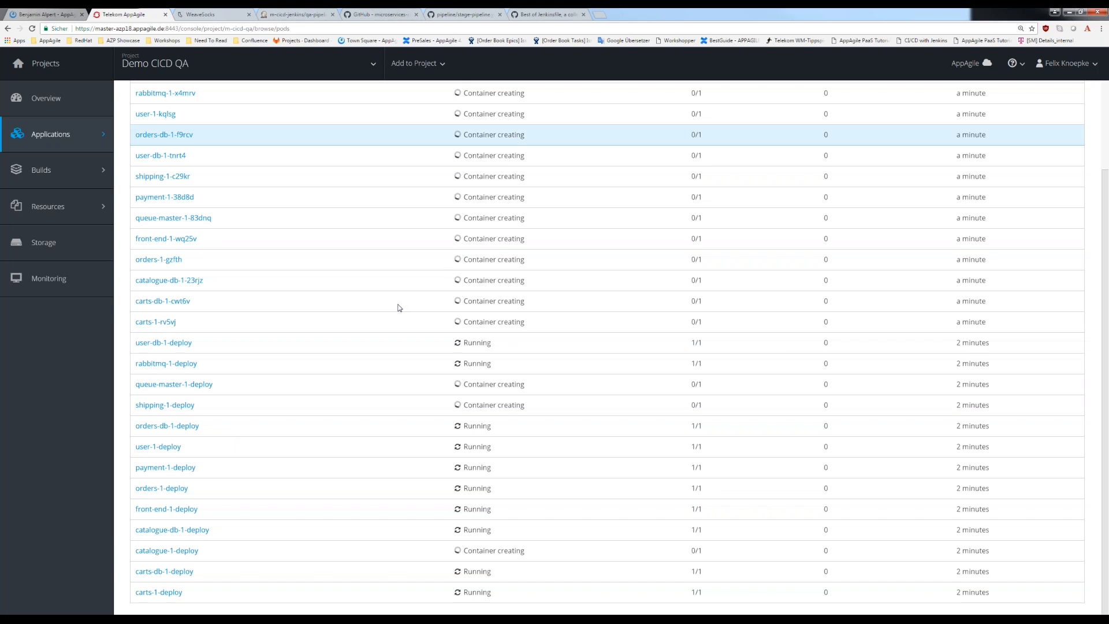
pyautogui.scroll(3, 381, 283)
pyautogui.moveTo(141, 178)
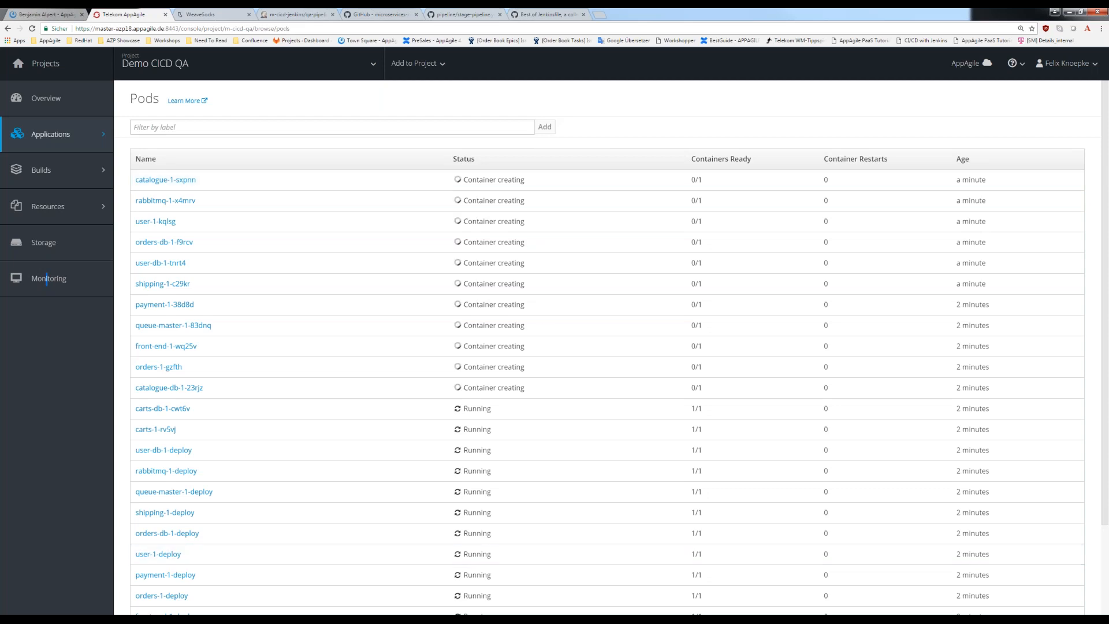
pyautogui.click(412, 583)
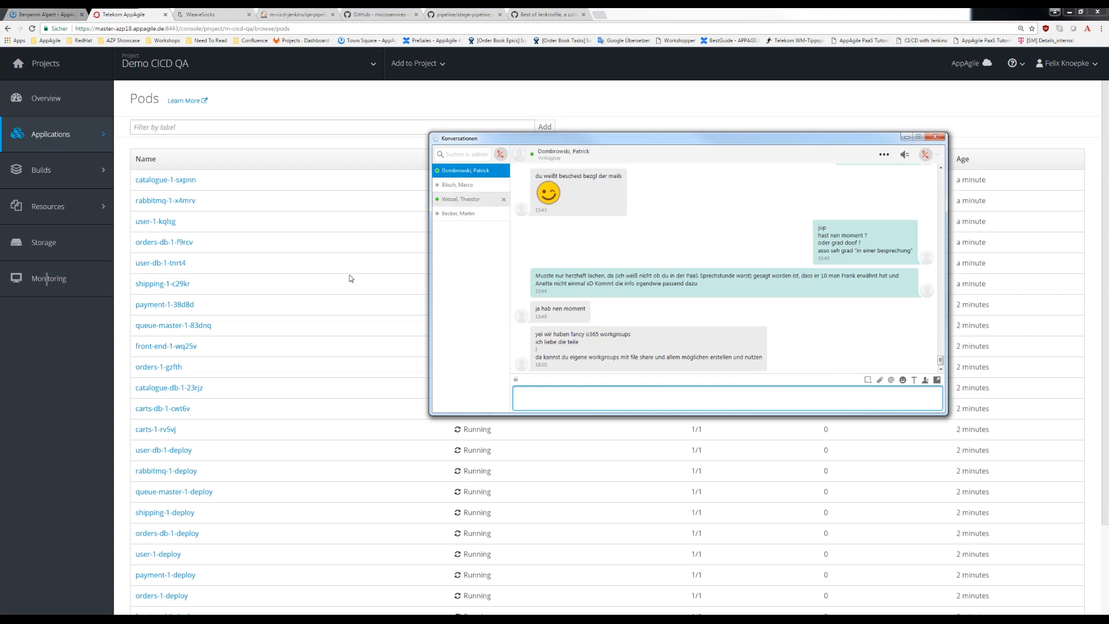
pyautogui.click(907, 137)
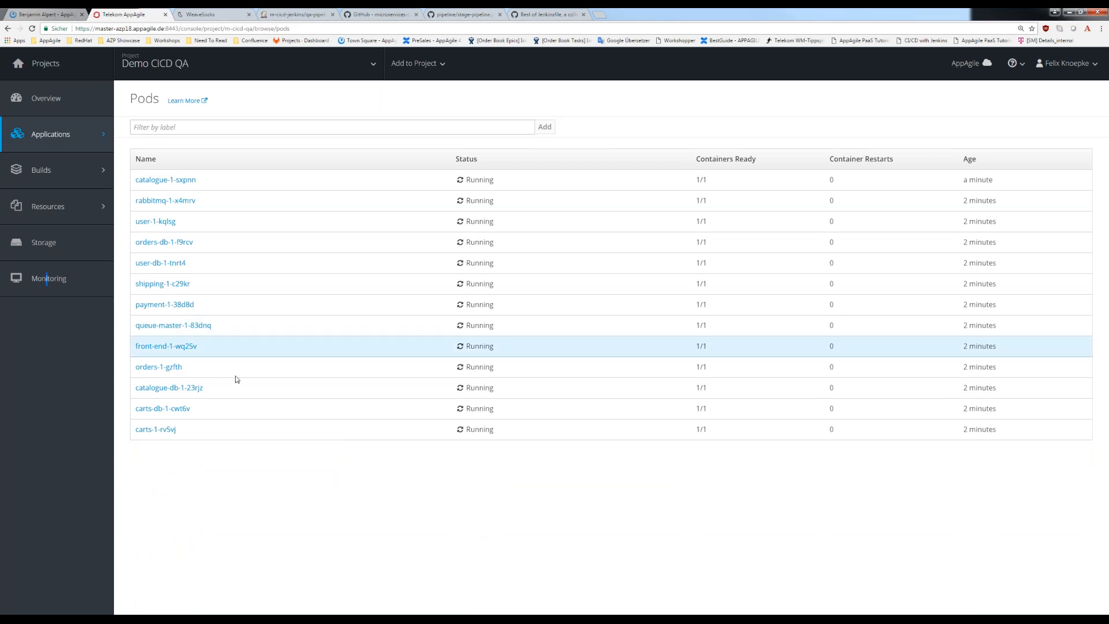
# - Check the running applications in the project overview and review the status of all deployments
pyautogui.click(50, 104)
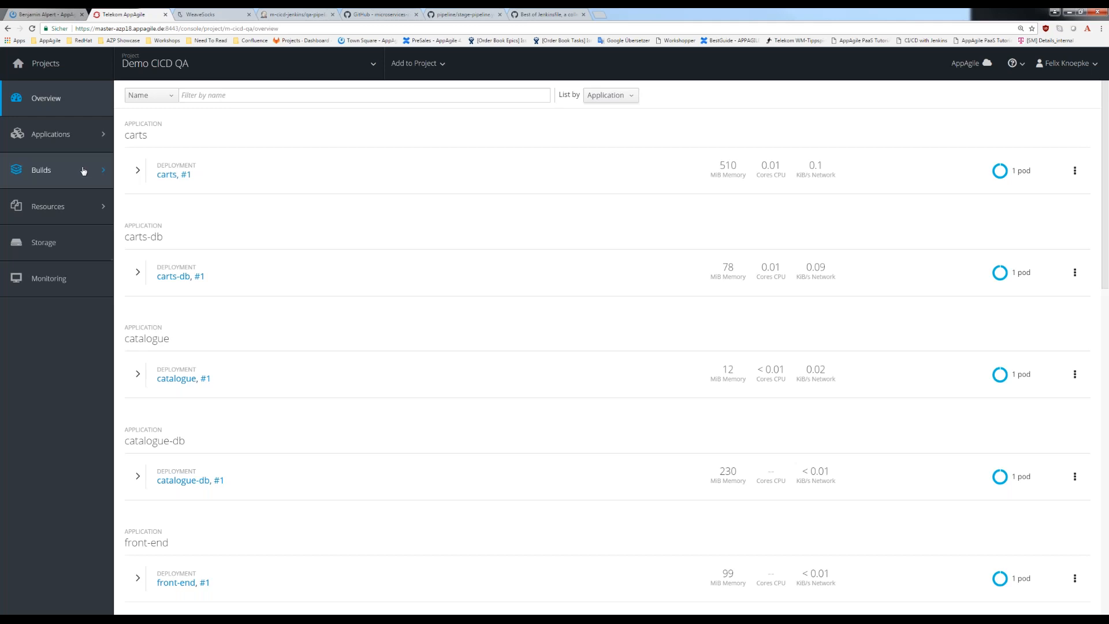
pyautogui.moveTo(88, 176)
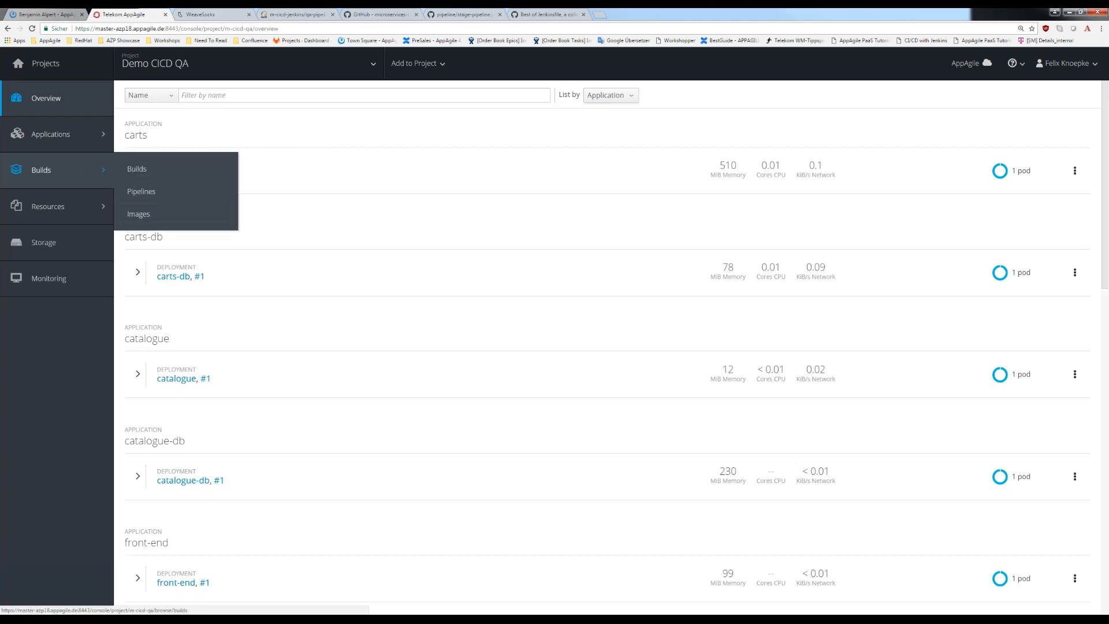
pyautogui.moveTo(61, 136)
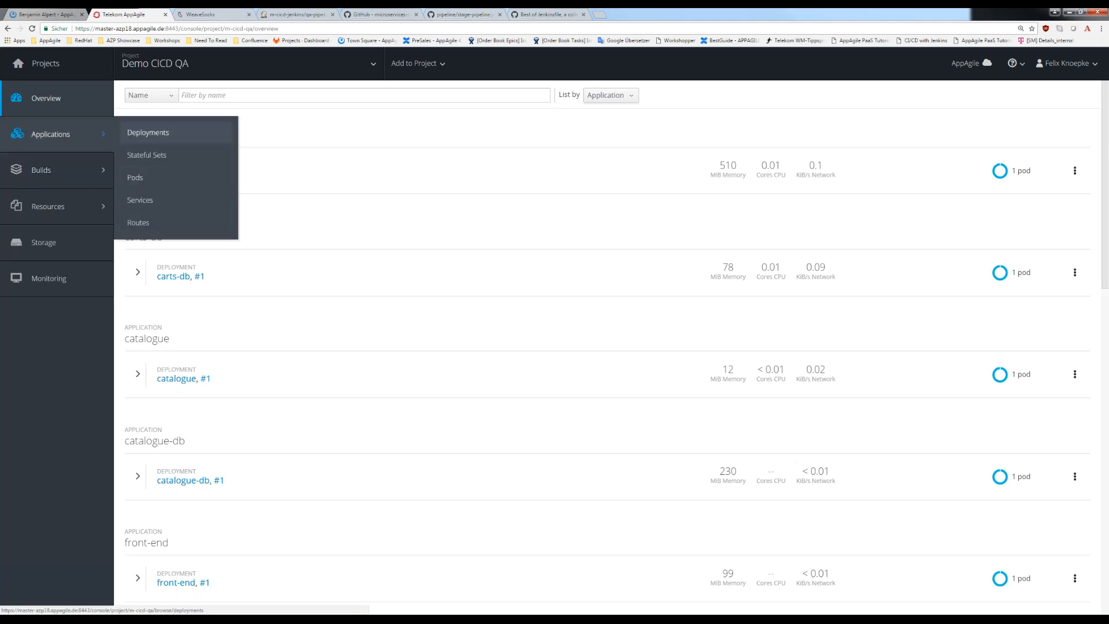
pyautogui.click(148, 132)
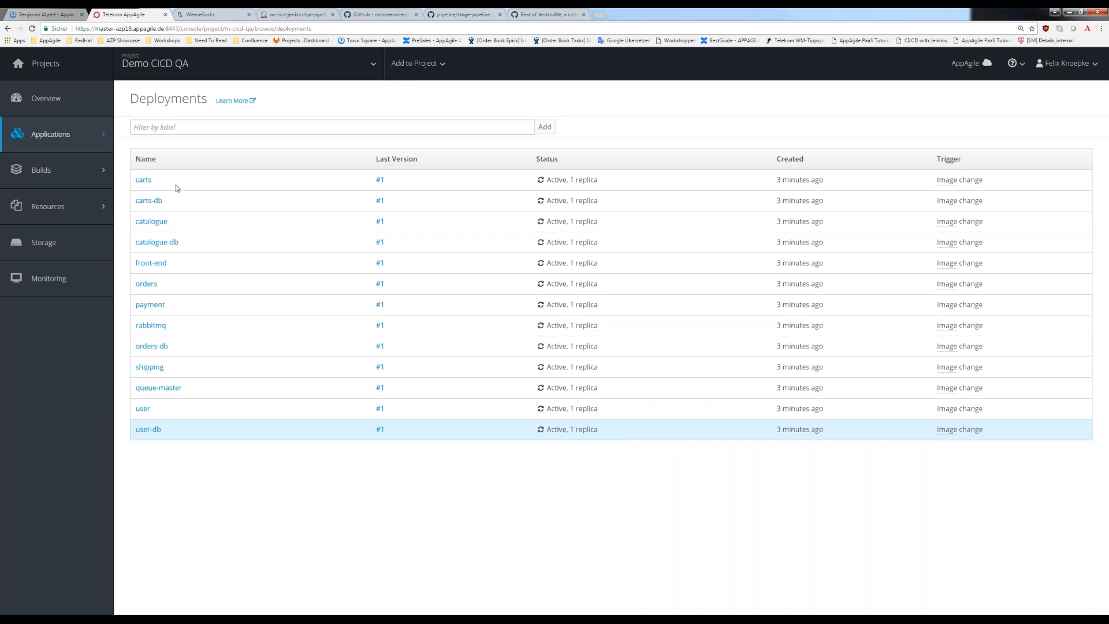
pyautogui.moveTo(163, 201); pyautogui.dragTo(134, 159)
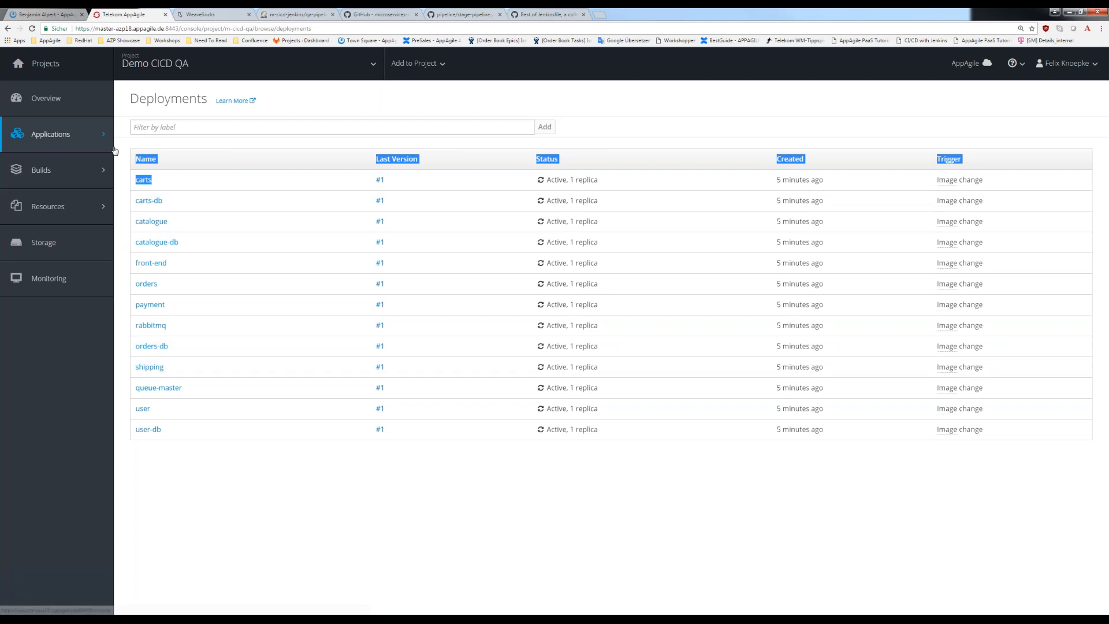
# - Check the project's routes and deployments, and expand the front-end deployment's details in the overview
pyautogui.moveTo(107, 142)
pyautogui.click(138, 223)
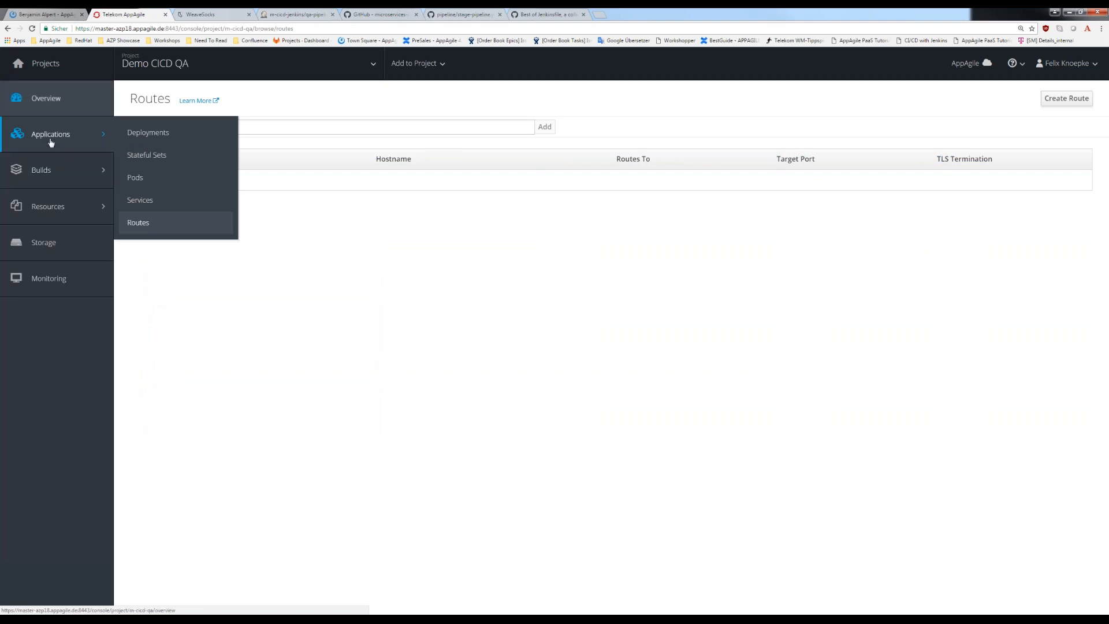
pyautogui.click(148, 132)
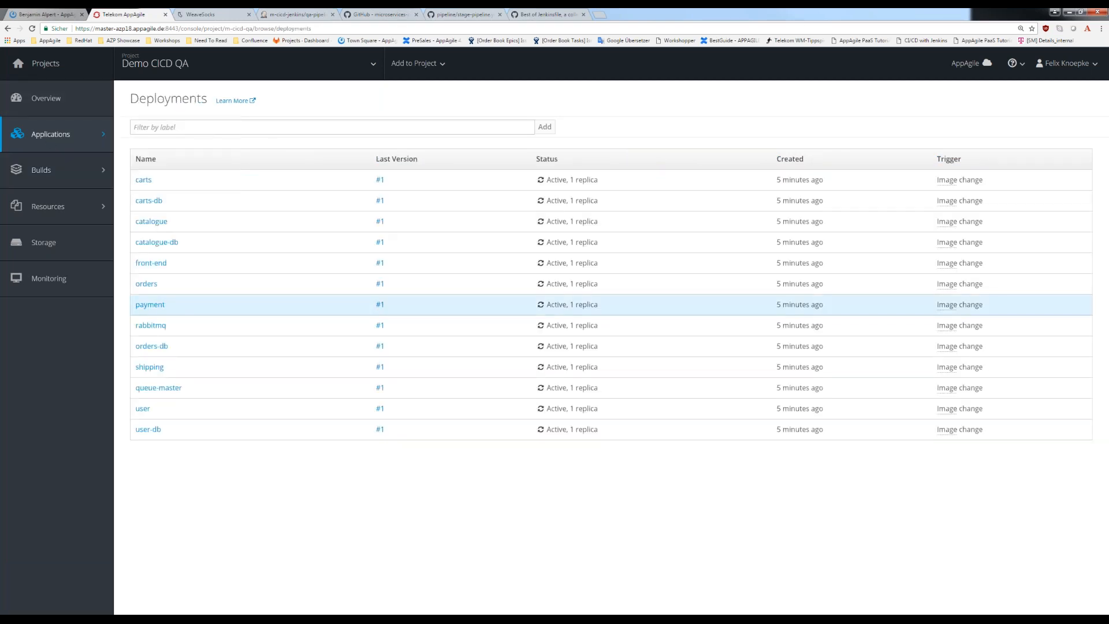
pyautogui.click(62, 100)
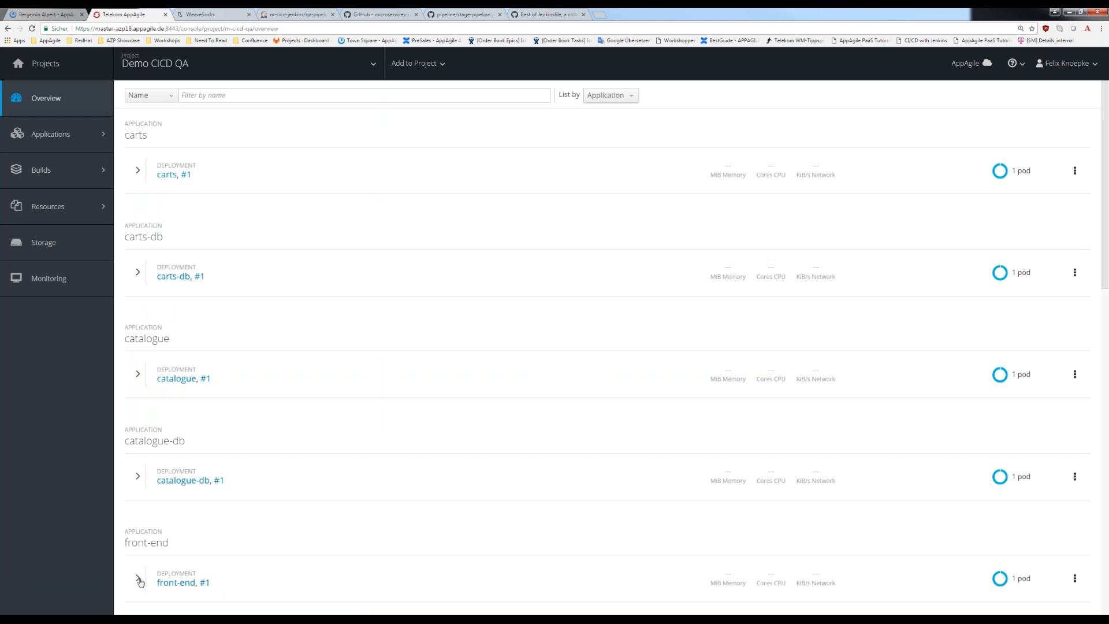
pyautogui.click(139, 579)
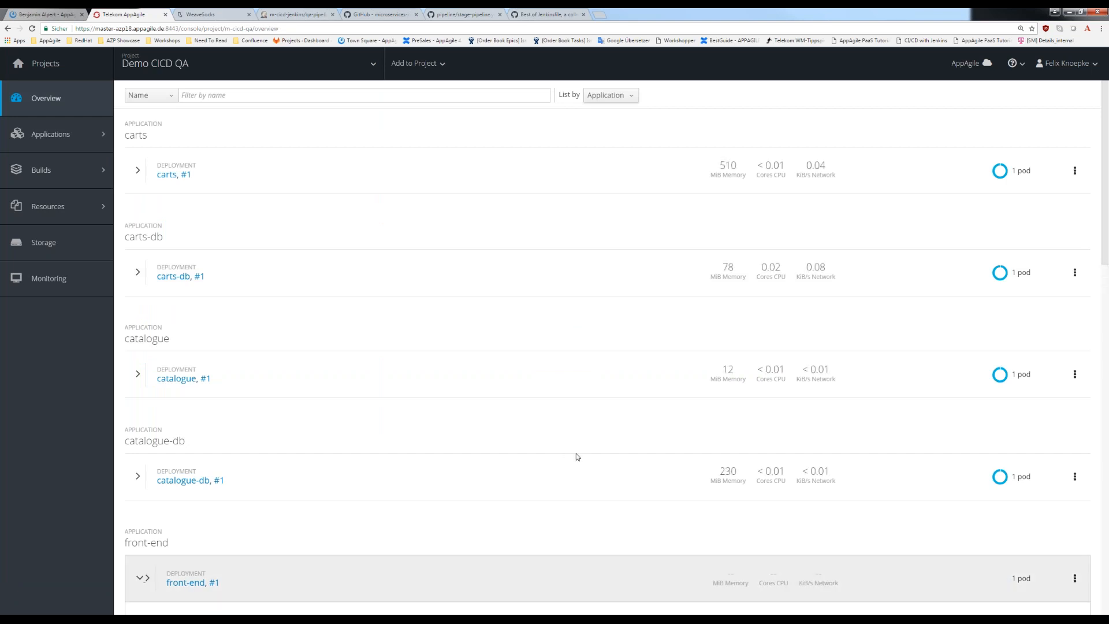
# - Examine the front-end deployment's networking details and available actions, and collapse its entry in the overview
pyautogui.scroll(-3, 577, 456)
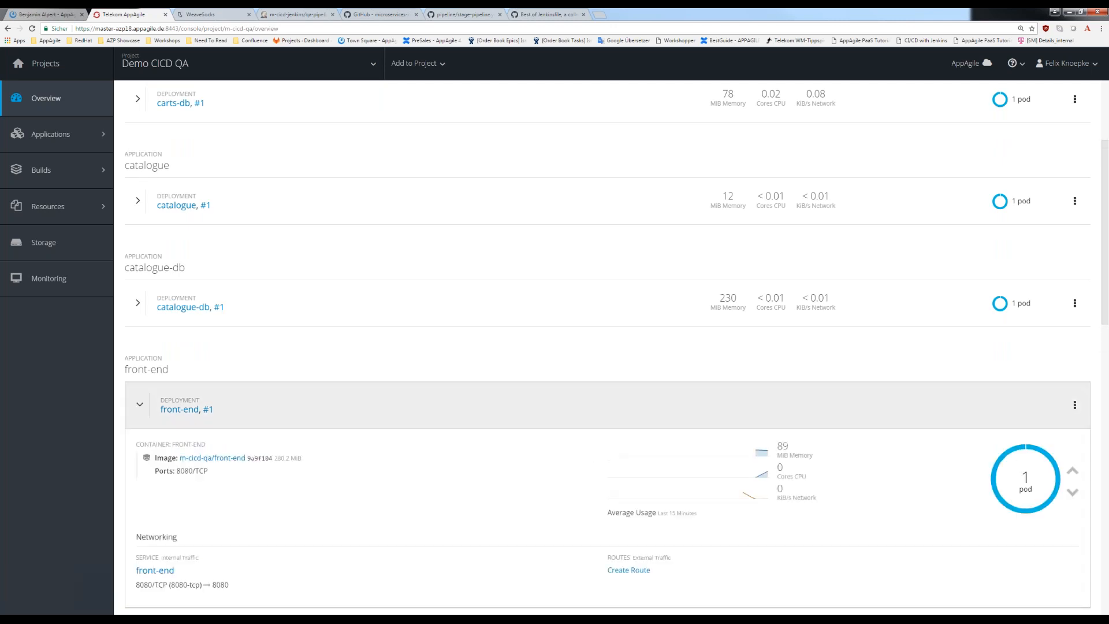
pyautogui.scroll(-2, 825, 441)
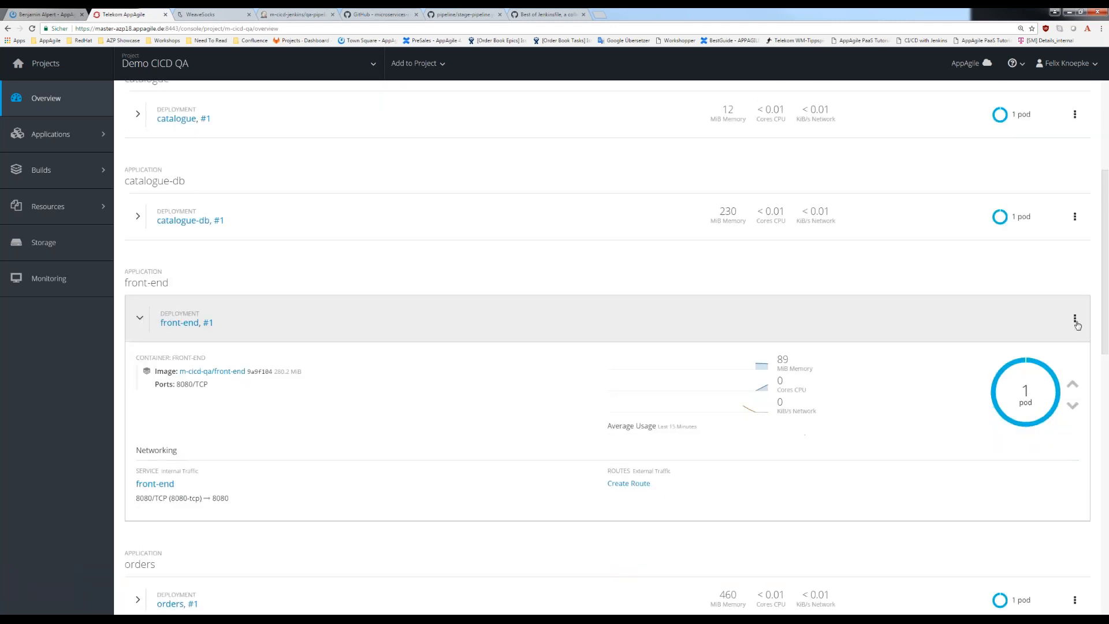
pyautogui.click(1077, 323)
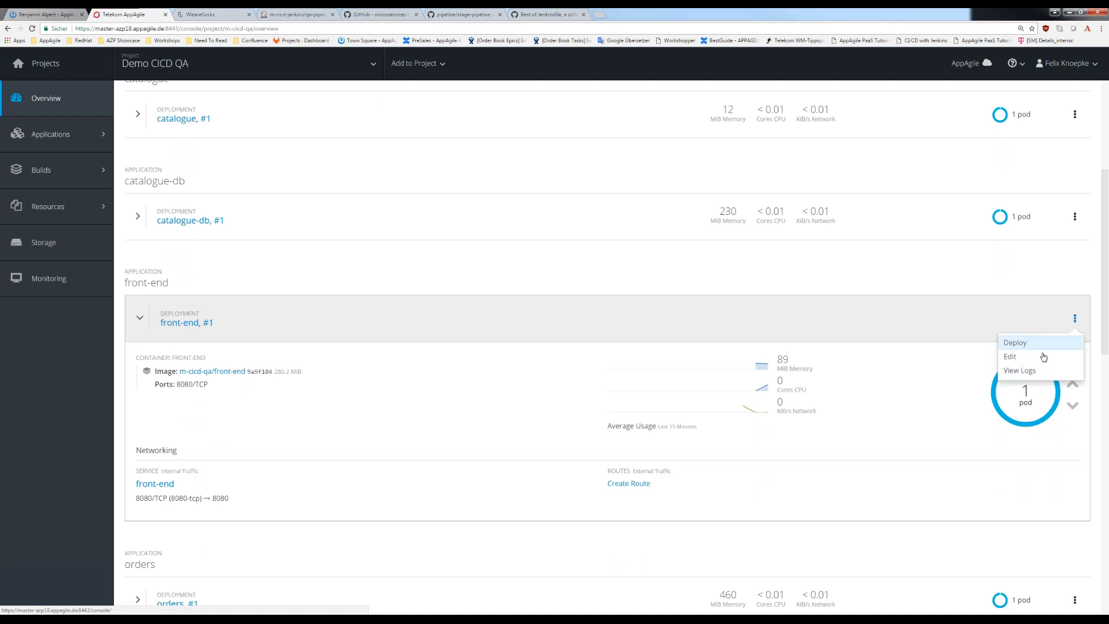
pyautogui.click(554, 319)
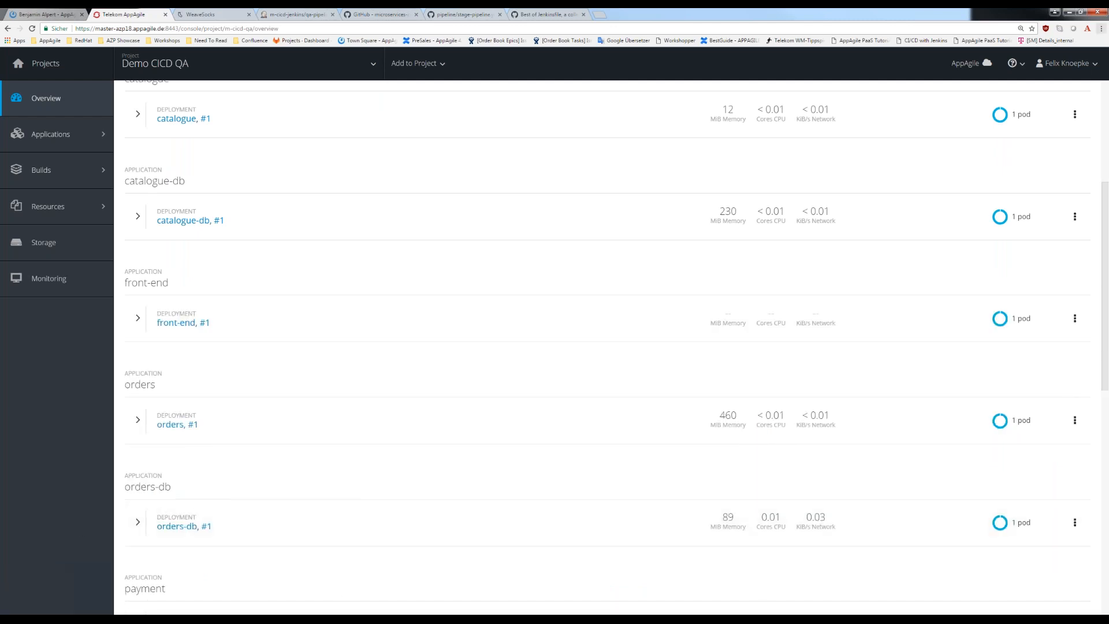
# - Switch to the MINGW64 terminal and make m-cicd-qa the active project with oc project
pyautogui.hotkey('alt', 'Tab')
pyautogui.write('oc project ')
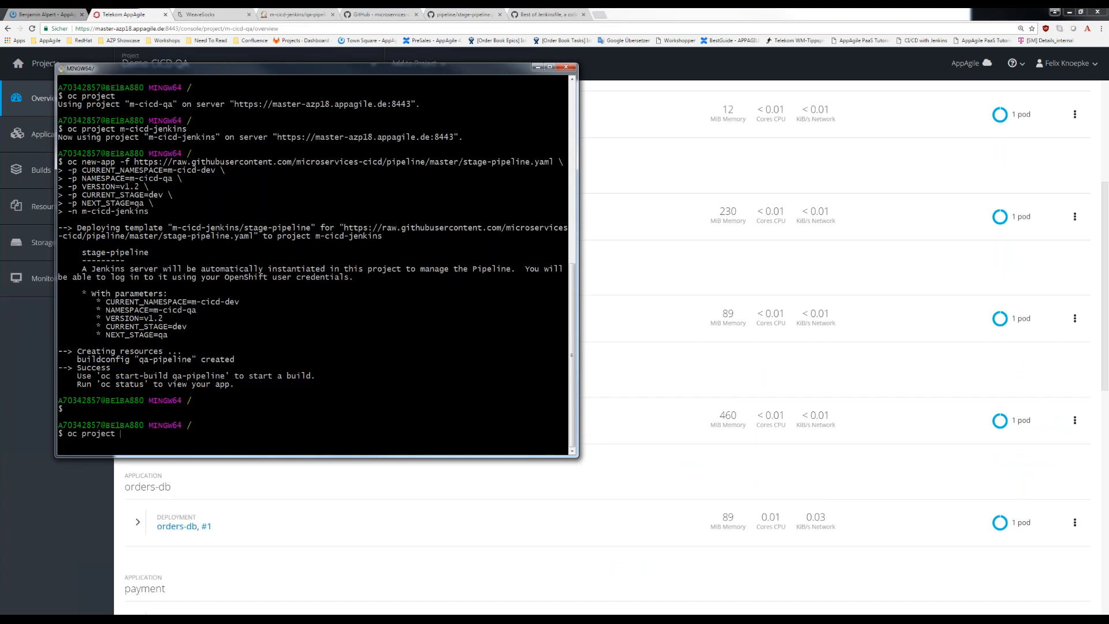
pyautogui.write('m-cicd-qa')
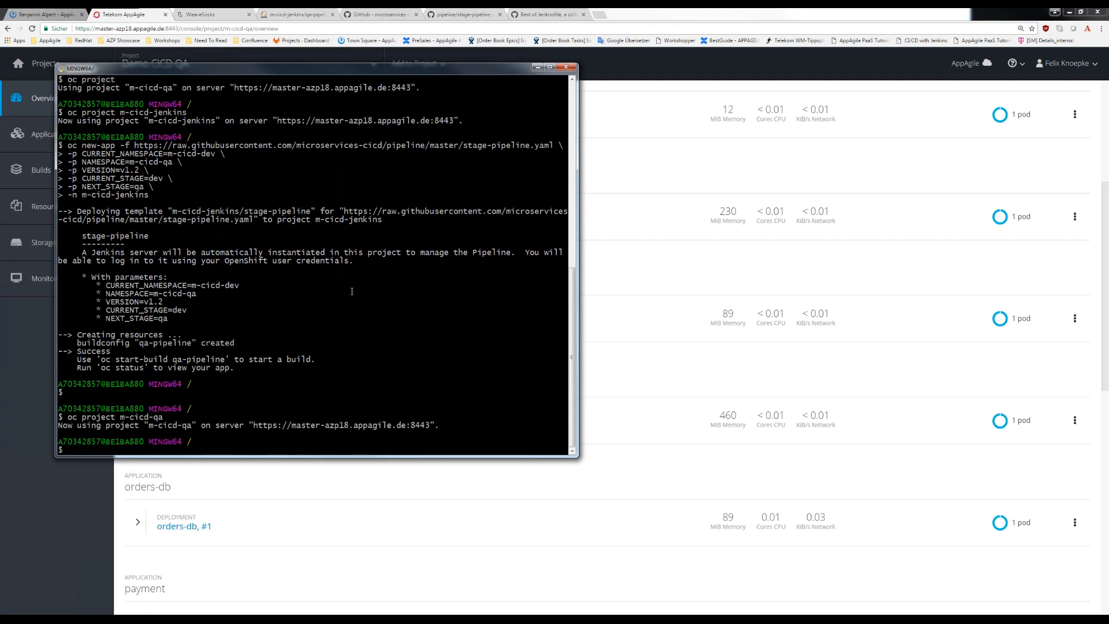
# - Try to expose the front-end deployment configuration by running oc expose dc/front-end
pyautogui.write('oc expose')
pyautogui.write('dc/front-end')
pyautogui.press('Return')
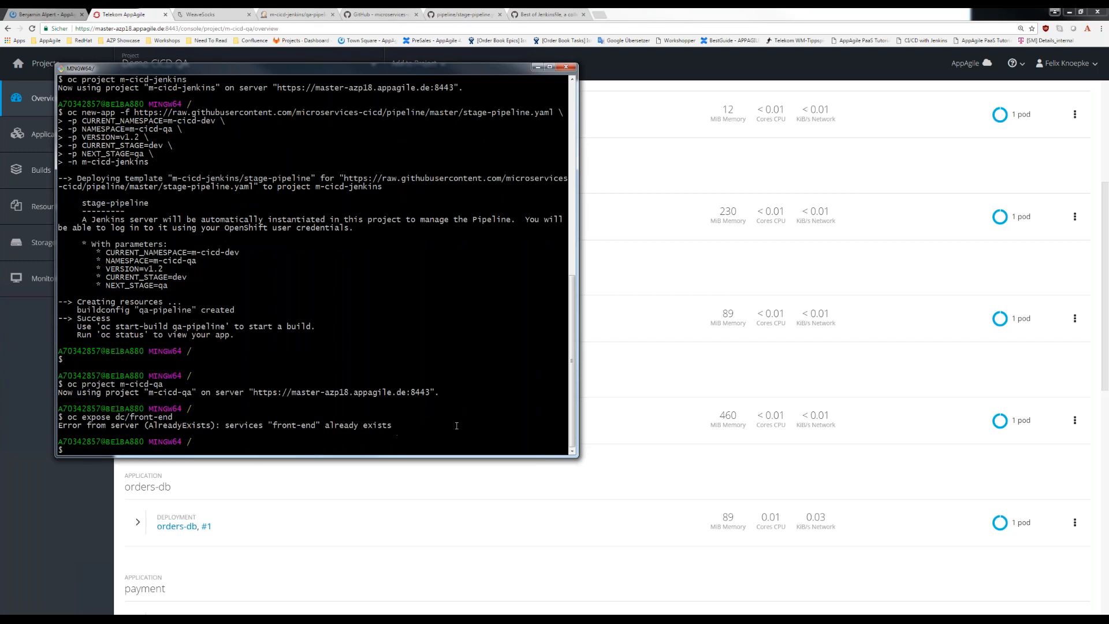
# - Create a route for the front-end service by running oc expose svc/front-end
pyautogui.press('Up')
pyautogui.press('BackSpace')
pyautogui.press('BackSpace')
pyautogui.write('svc')
pyautogui.press('Return')
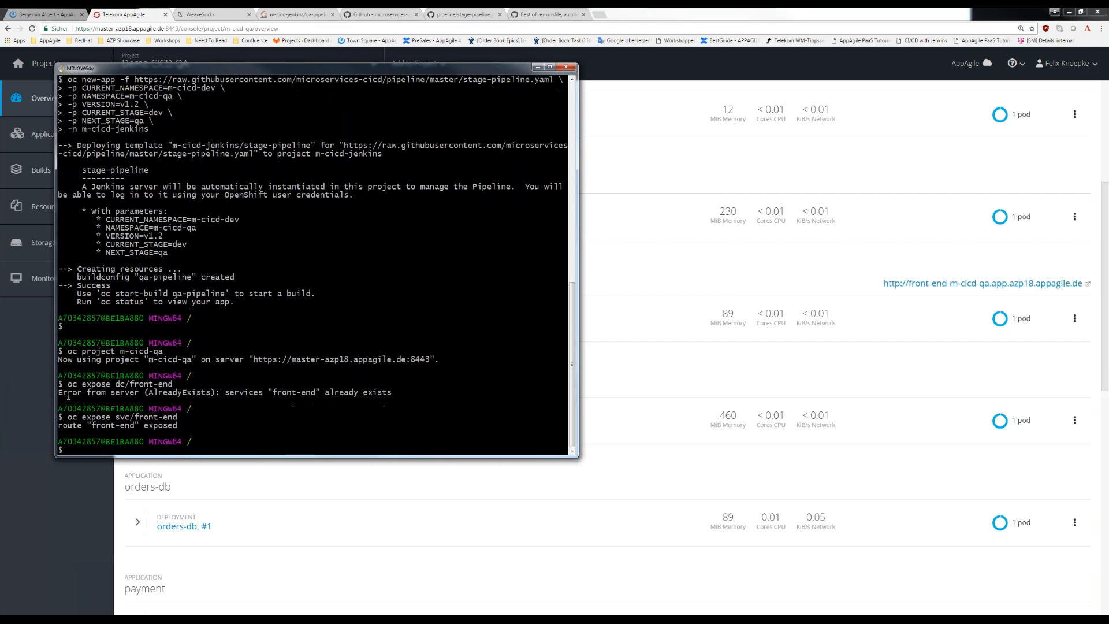
# - Return to the browser, open the front-end's QA route from the overview, and check the QA shop page against the dev one
pyautogui.click(954, 293)
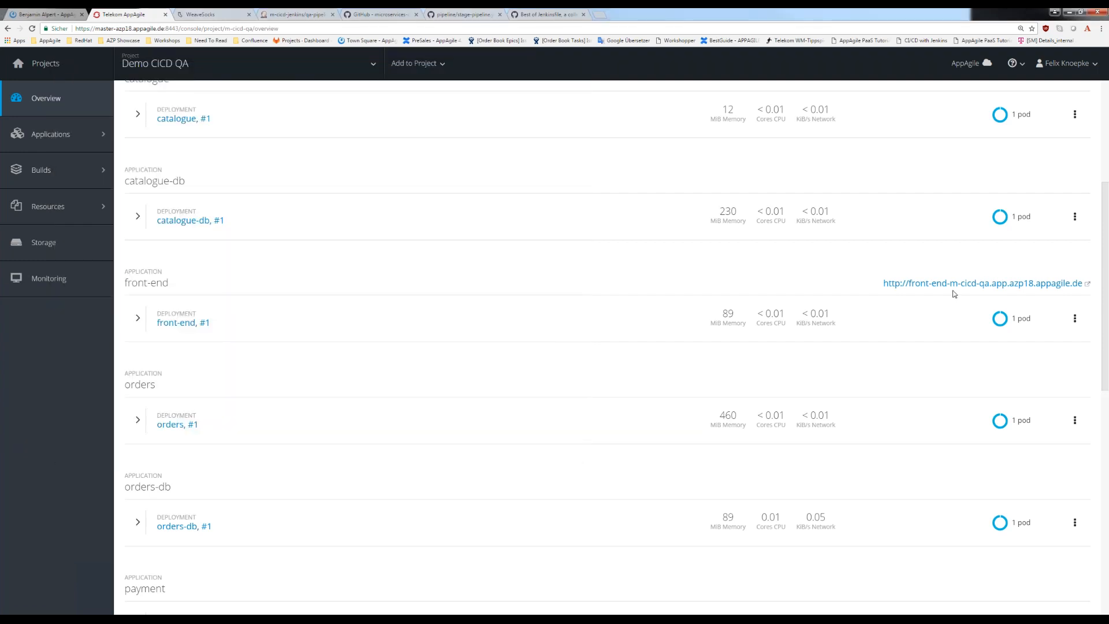
pyautogui.click(953, 283)
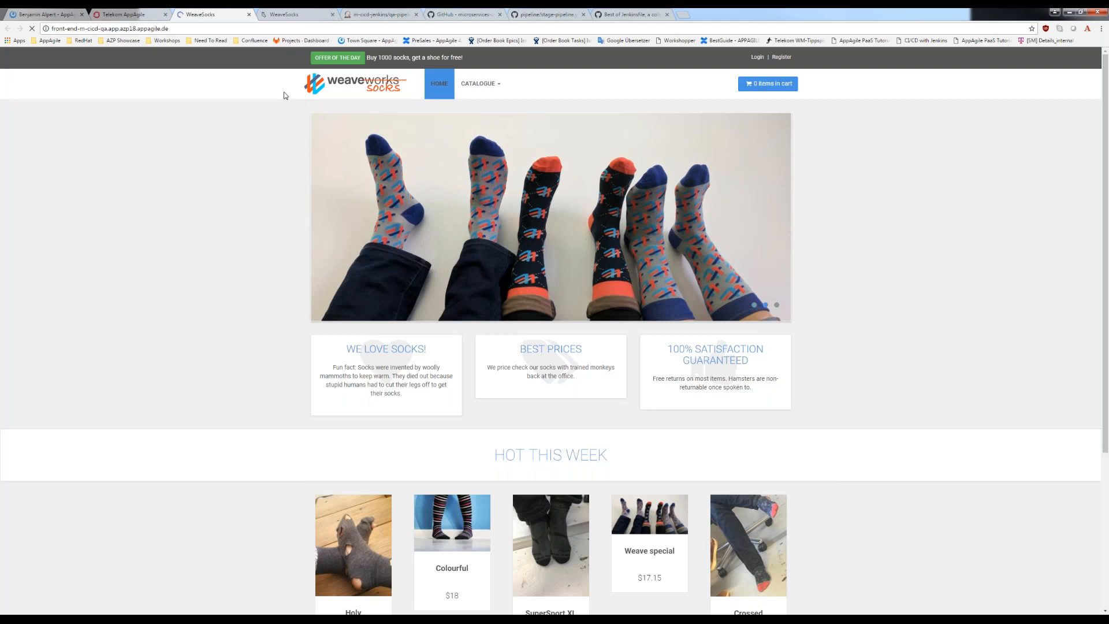
pyautogui.click(152, 16)
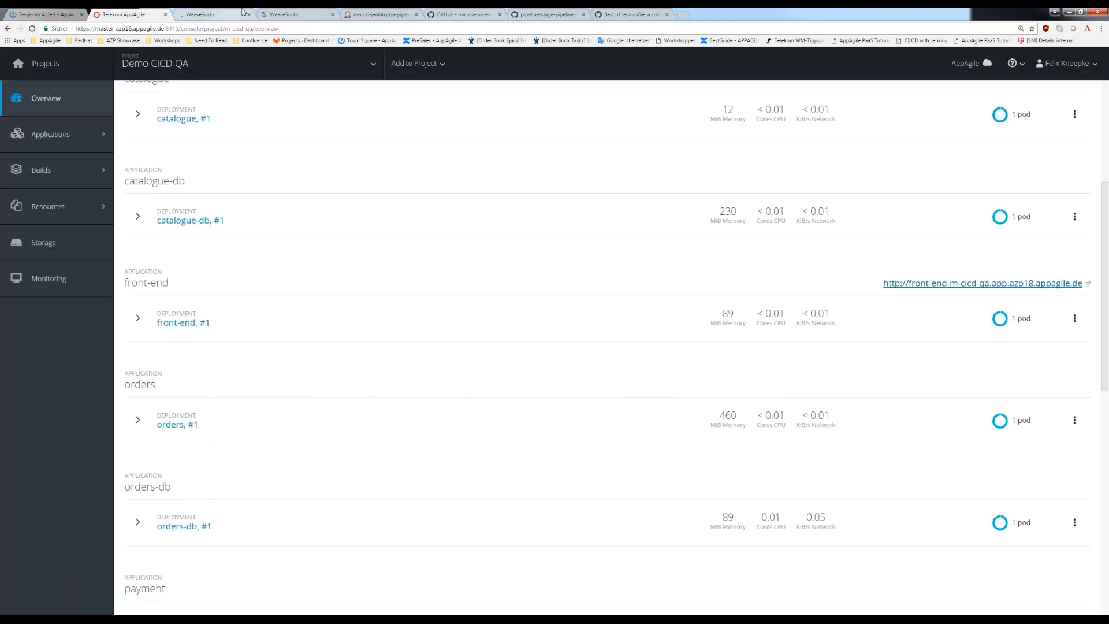
pyautogui.click(379, 14)
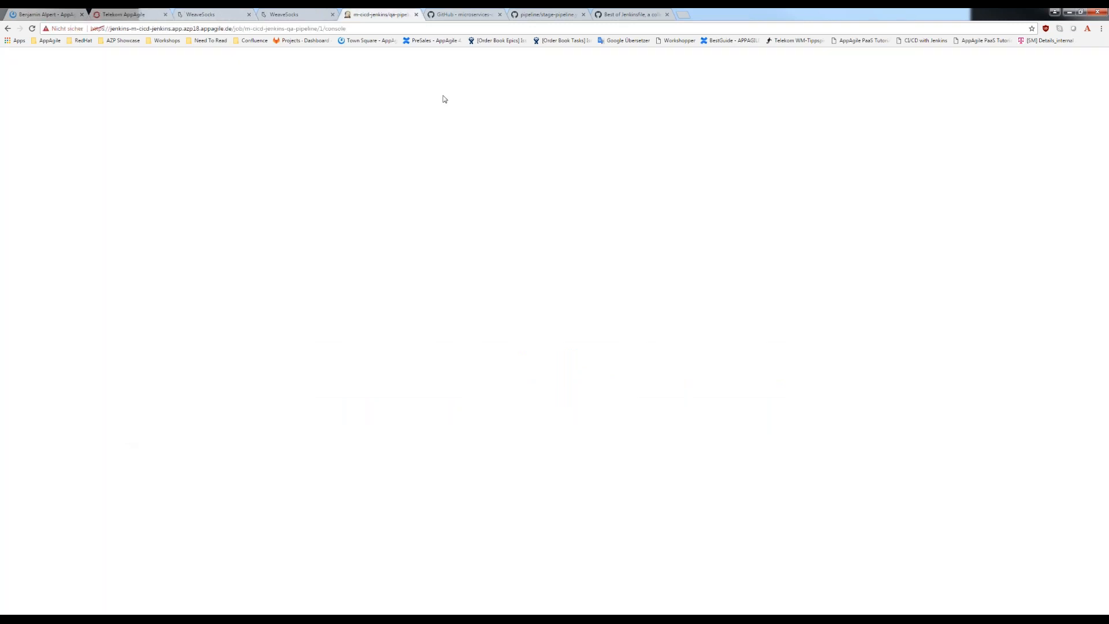
pyautogui.click(312, 13)
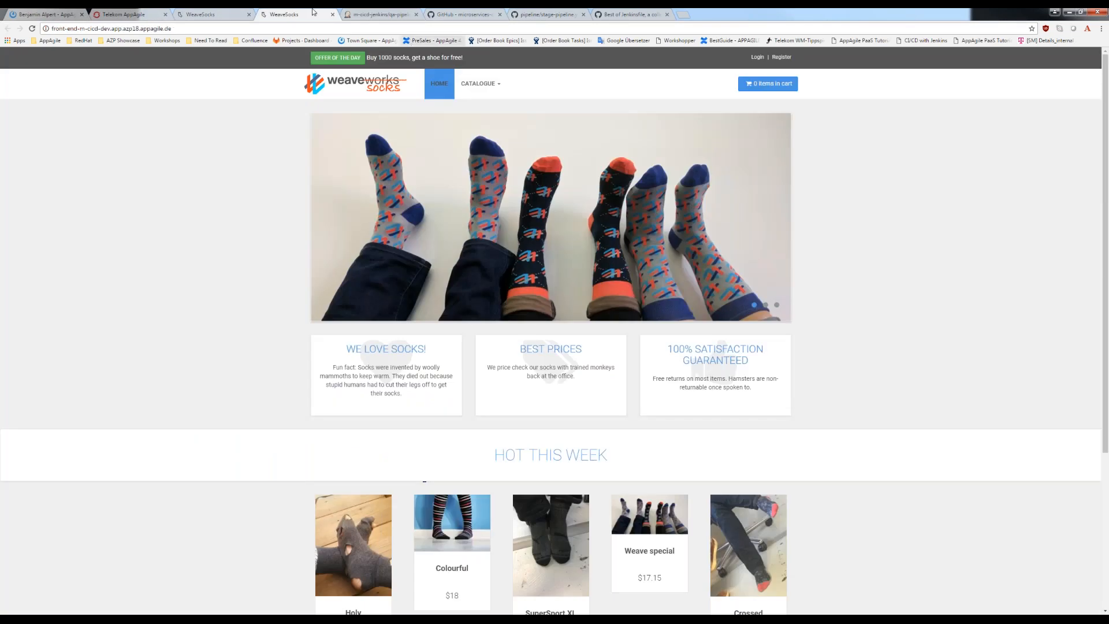
# - Return to the OpenShift console and switch to the Demo CICD DEV project
pyautogui.click(131, 14)
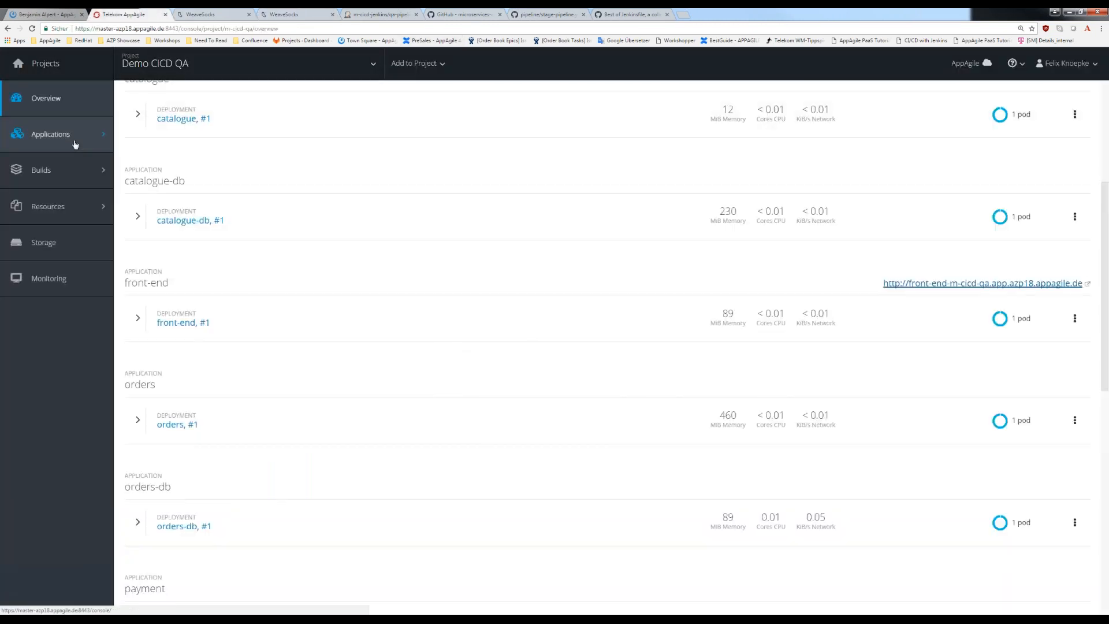
pyautogui.click(188, 65)
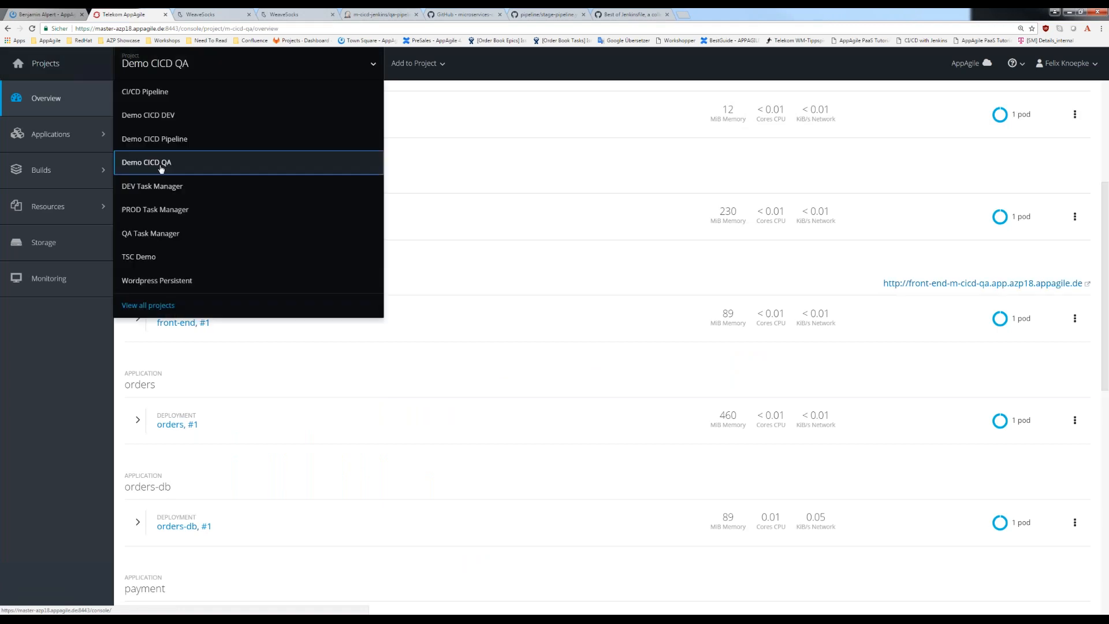
pyautogui.click(153, 191)
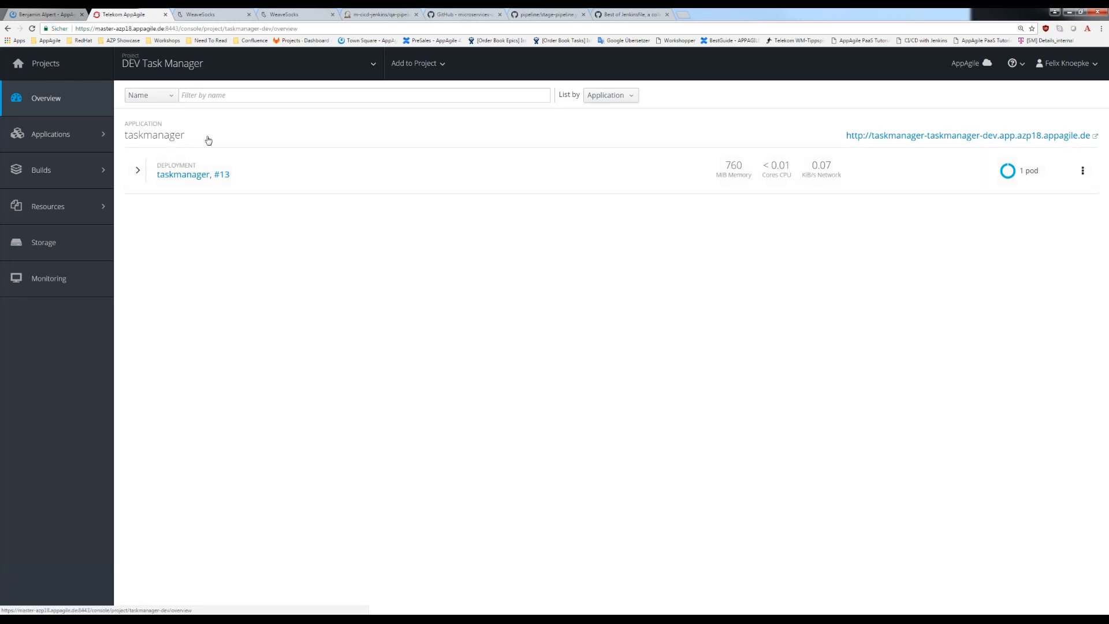
pyautogui.click(197, 64)
pyautogui.click(166, 115)
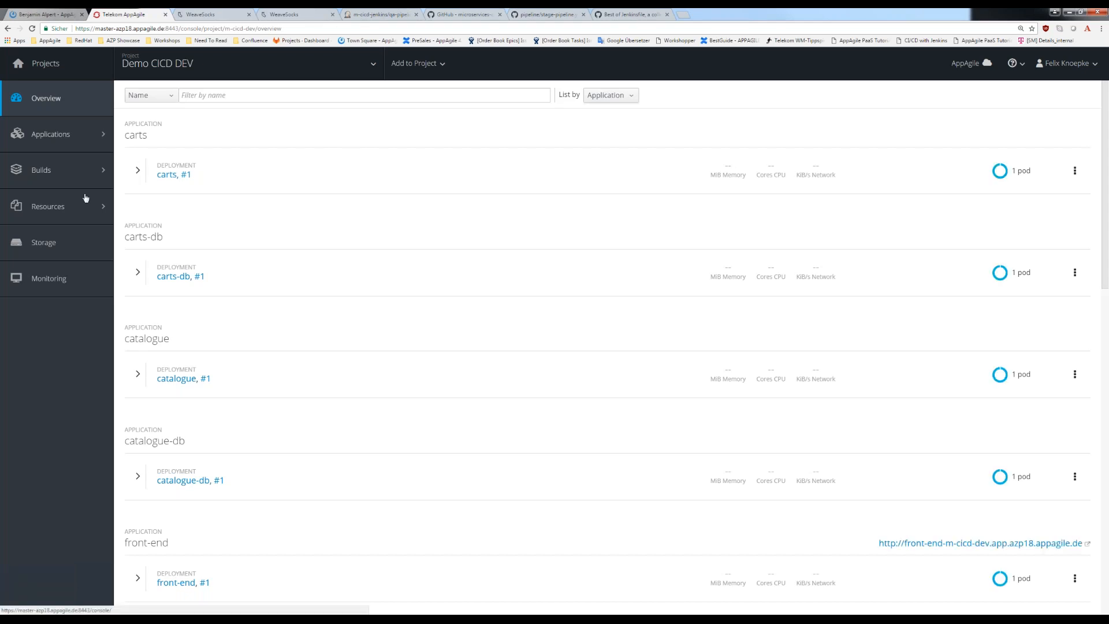
# - Open the front-end build's configuration and examine its source repository and webhook triggers
pyautogui.scroll(-2, 85, 198)
pyautogui.moveTo(91, 173)
pyautogui.click(149, 169)
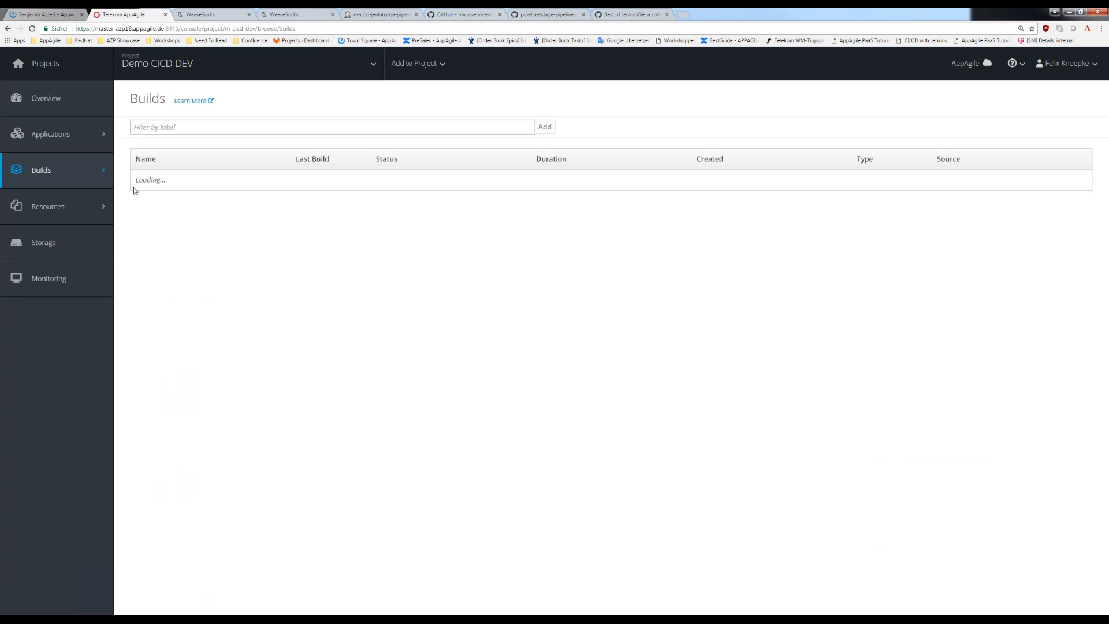
pyautogui.click(148, 213)
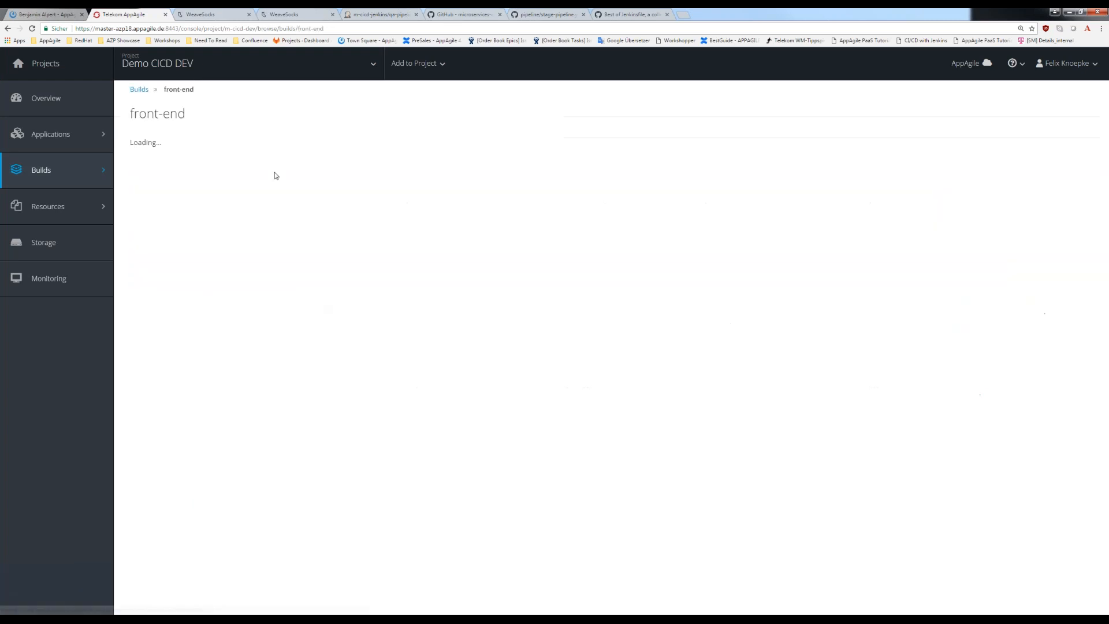
pyautogui.click(199, 160)
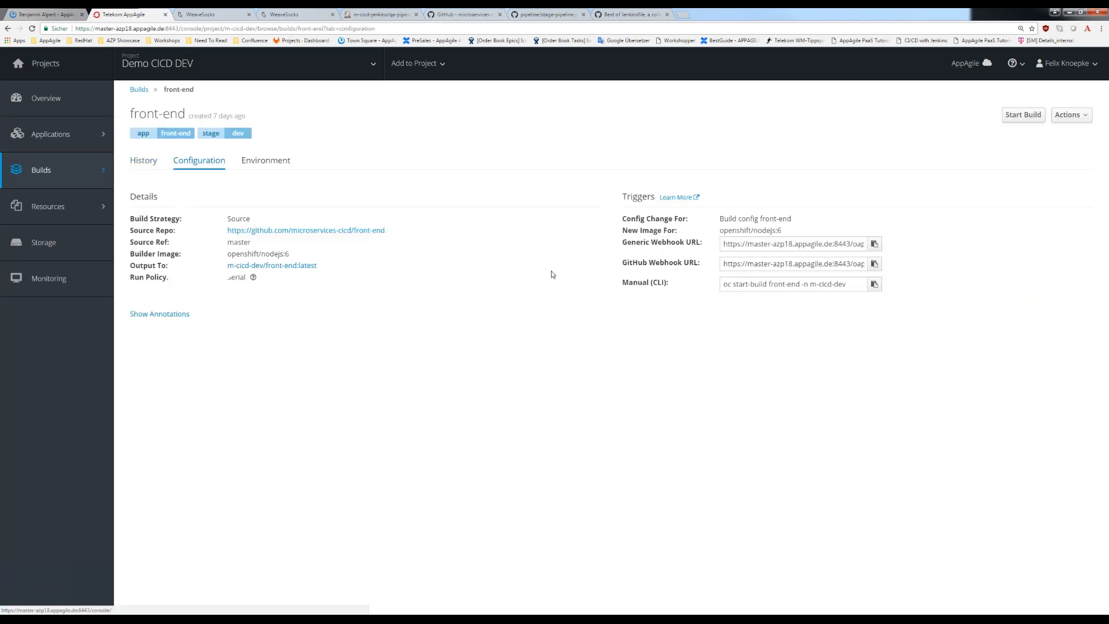
pyautogui.moveTo(644, 241)
pyautogui.mouseDown()
pyautogui.moveTo(705, 243)
pyautogui.moveTo(701, 263)
pyautogui.moveTo(670, 262)
pyautogui.moveTo(628, 239)
pyautogui.mouseUp()
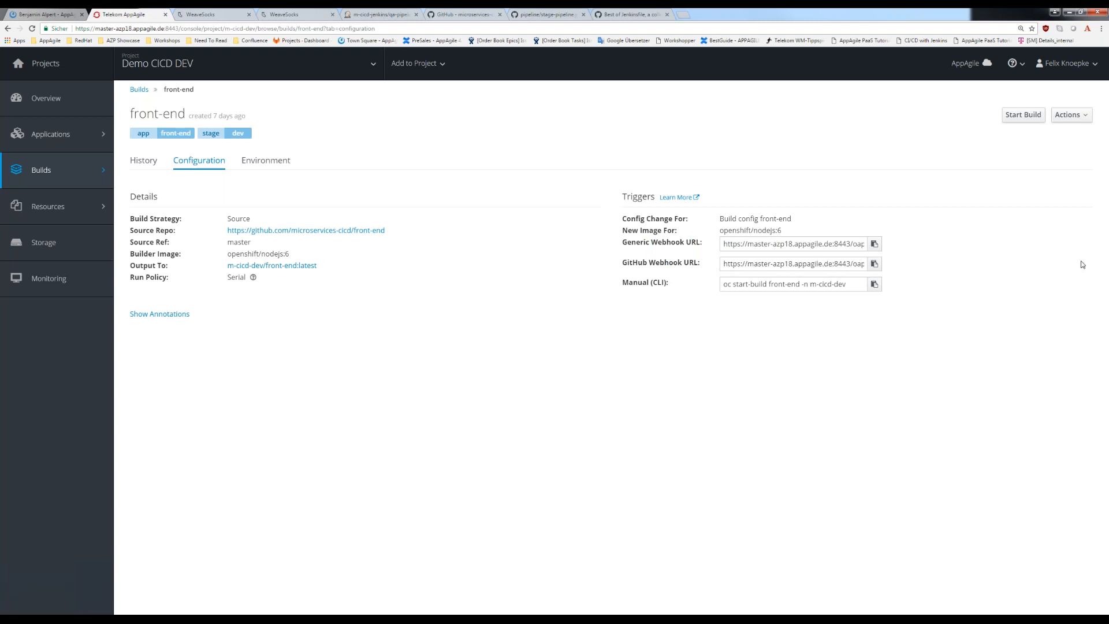
# - Go from the stage-pipeline.yaml page to the microservices-cicd organization on GitHub and open its front-end repository
pyautogui.click(469, 13)
pyautogui.hotkey('ctrl', 'Tab')
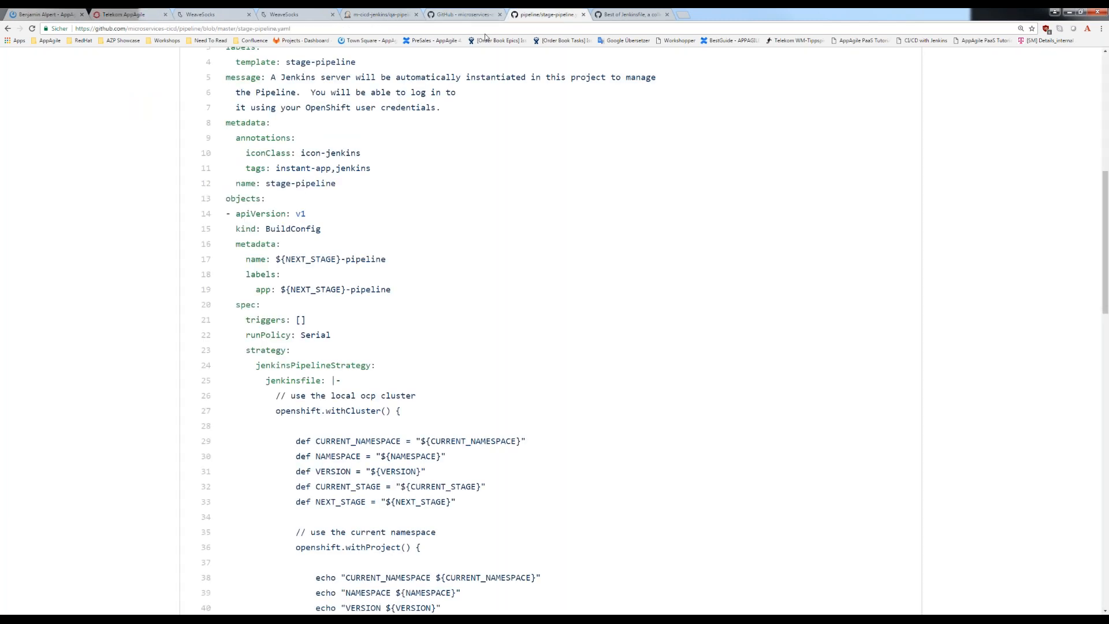
pyautogui.click(459, 14)
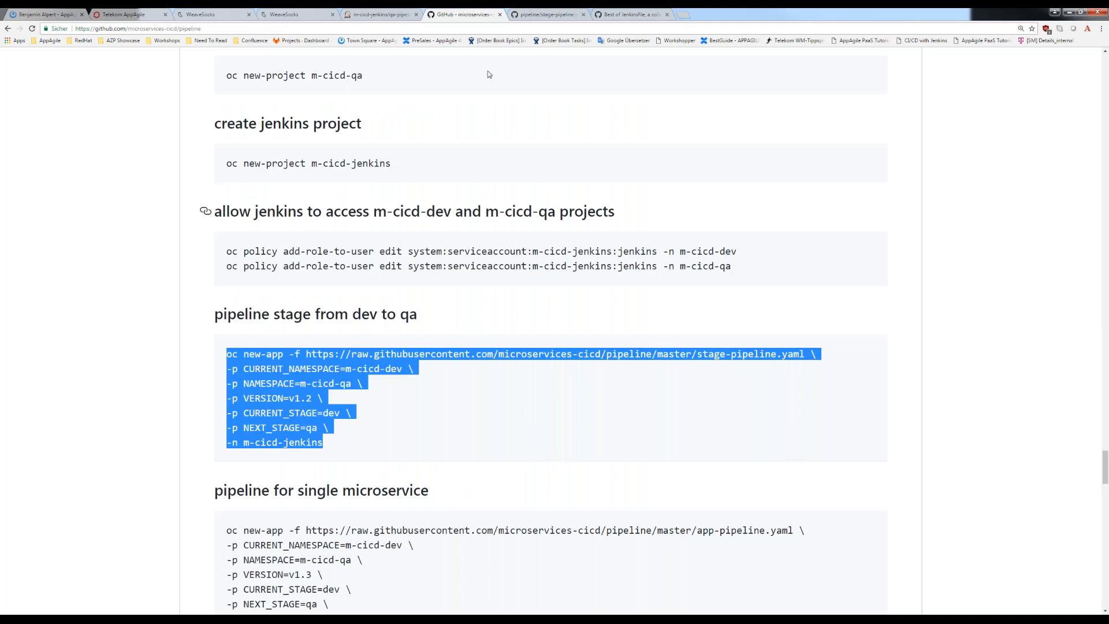
pyautogui.hotkey('ctrl', 'Tab')
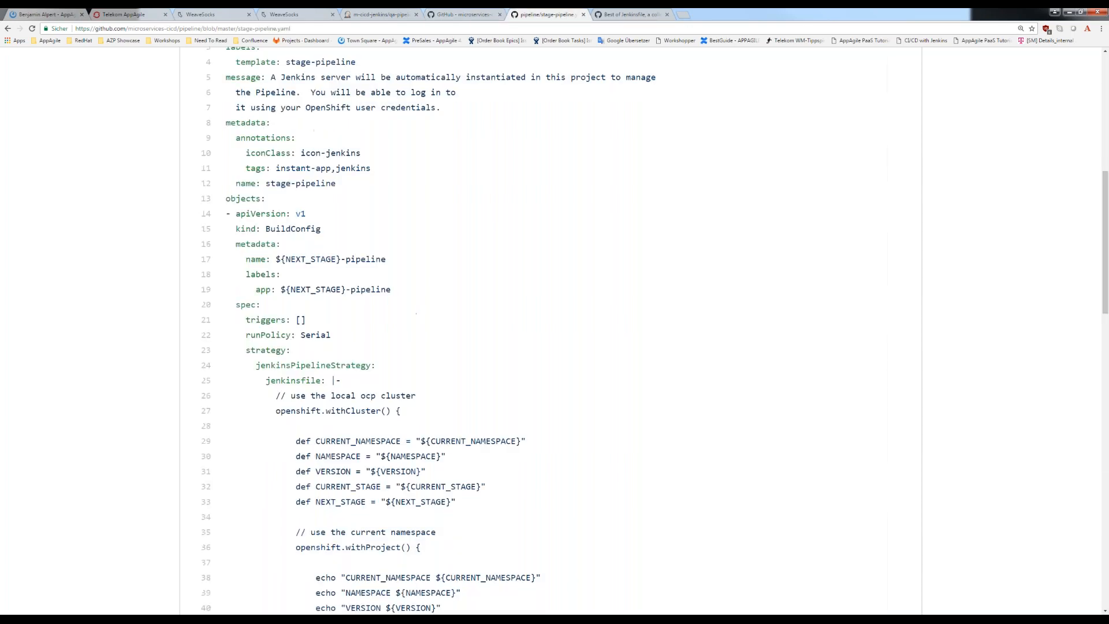
pyautogui.moveTo(179, 28); pyautogui.dragTo(291, 28)
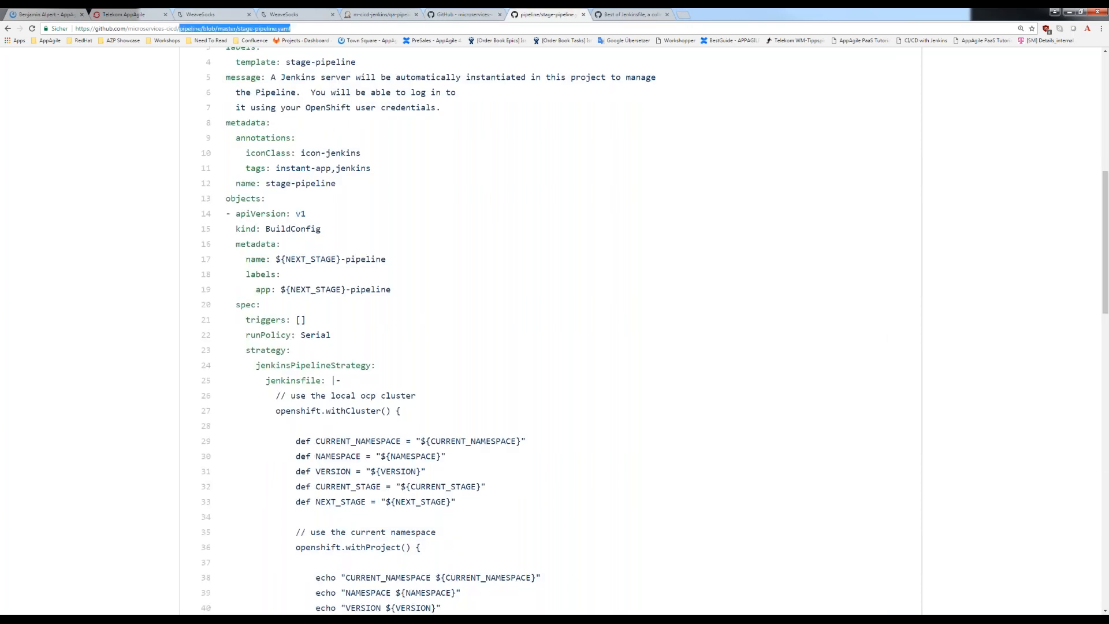
pyautogui.press('BackSpace')
pyautogui.press('Return')
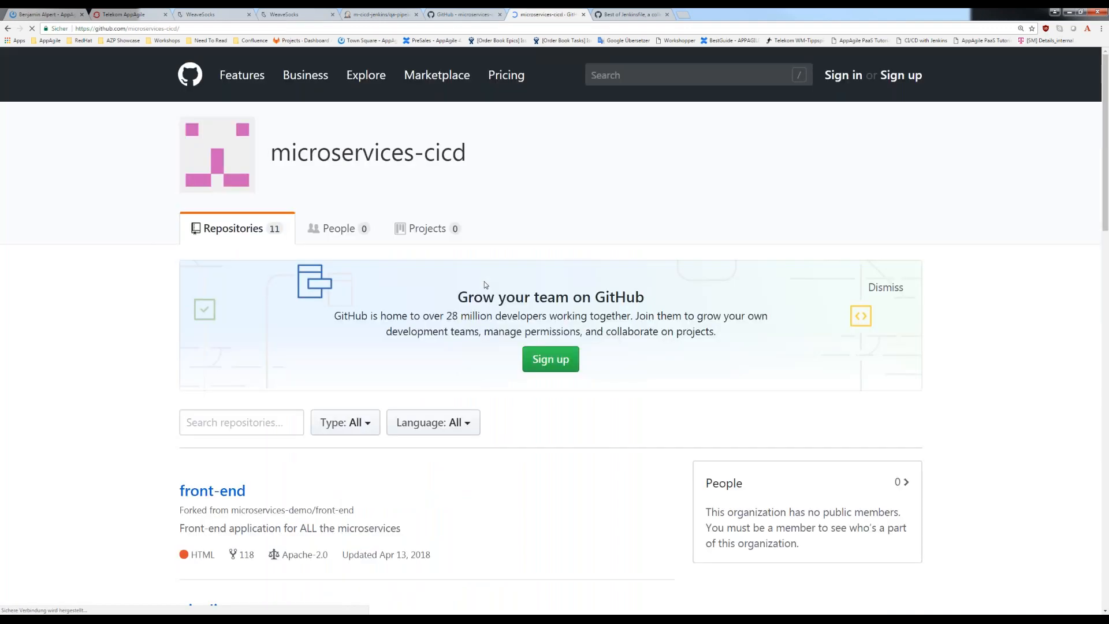
pyautogui.scroll(-1, 484, 281)
pyautogui.click(238, 447)
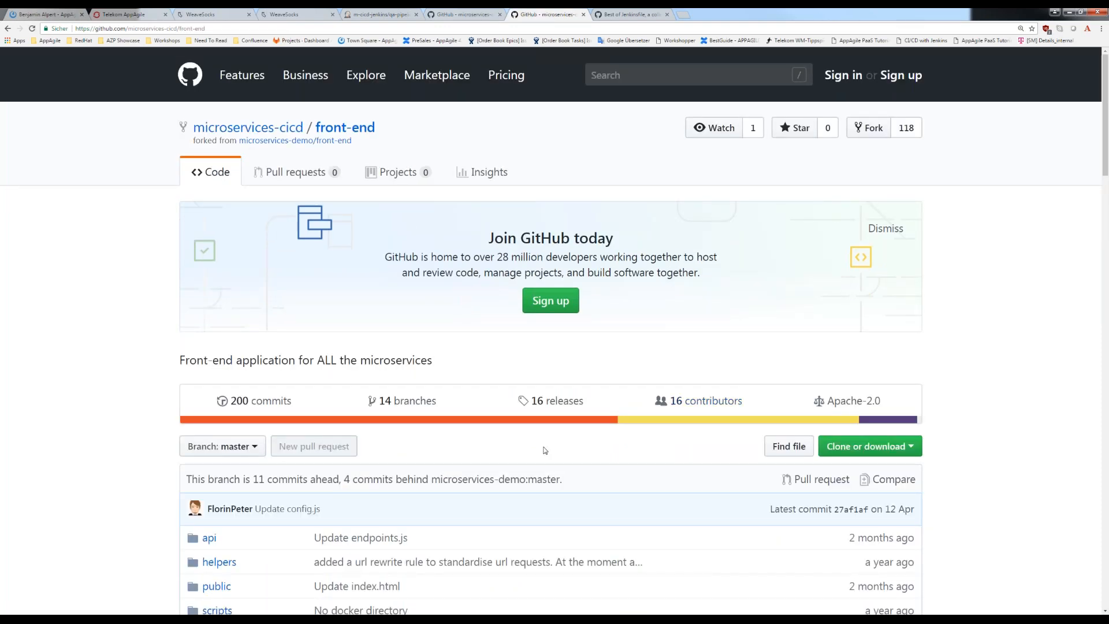
# - Sign in to GitHub from the front-end repository page and bring the browser window back onto the shared screen
pyautogui.scroll(-2, 545, 450)
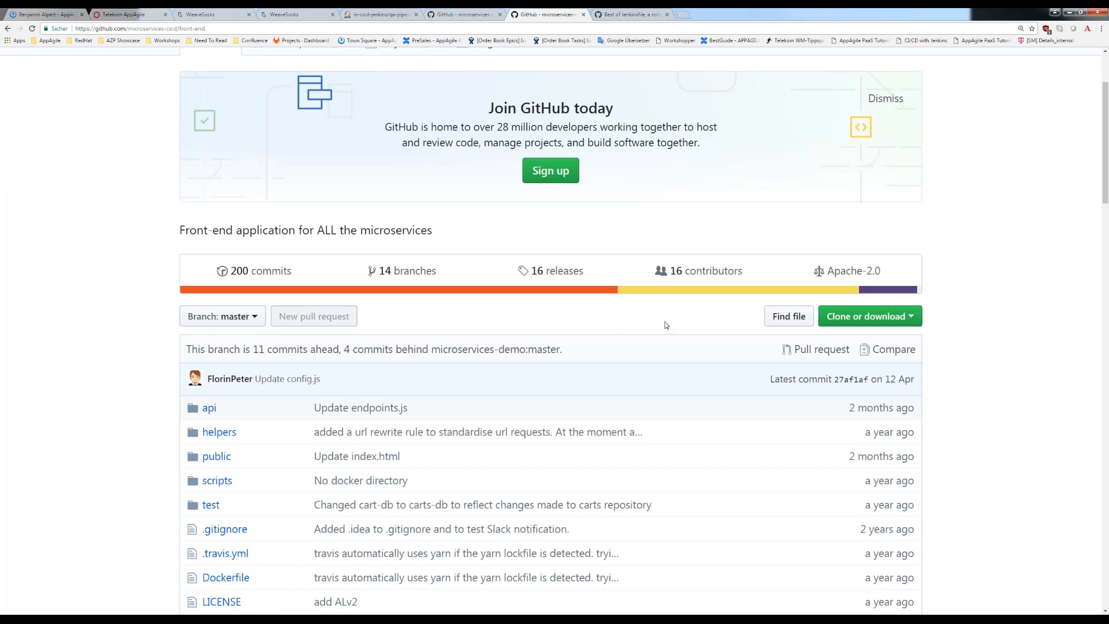
pyautogui.scroll(1, 726, 332)
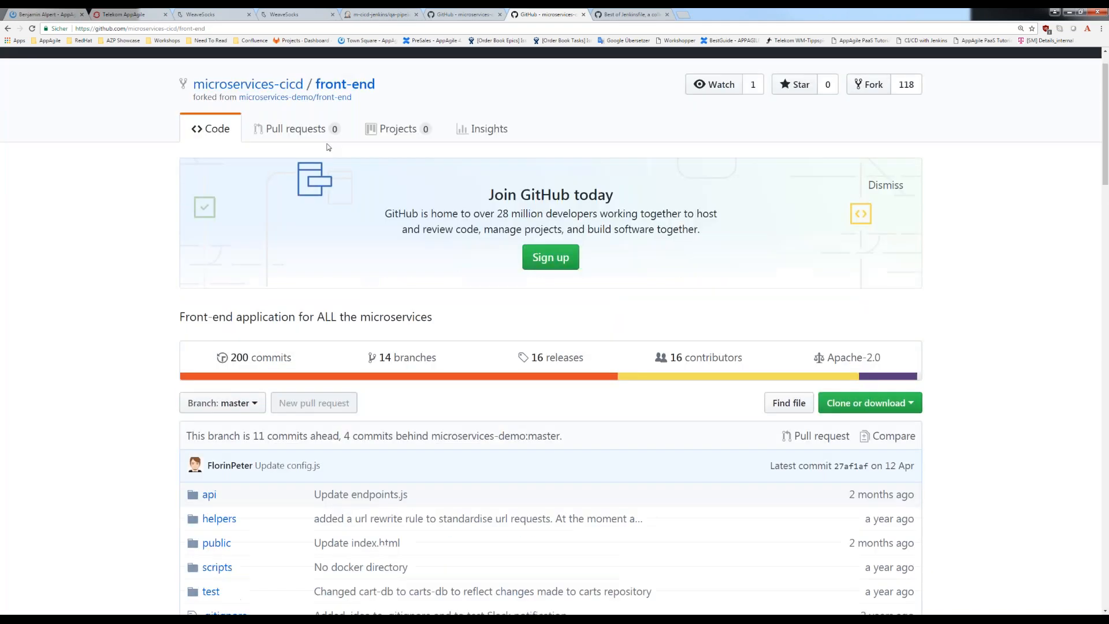
pyautogui.scroll(1, 834, 66)
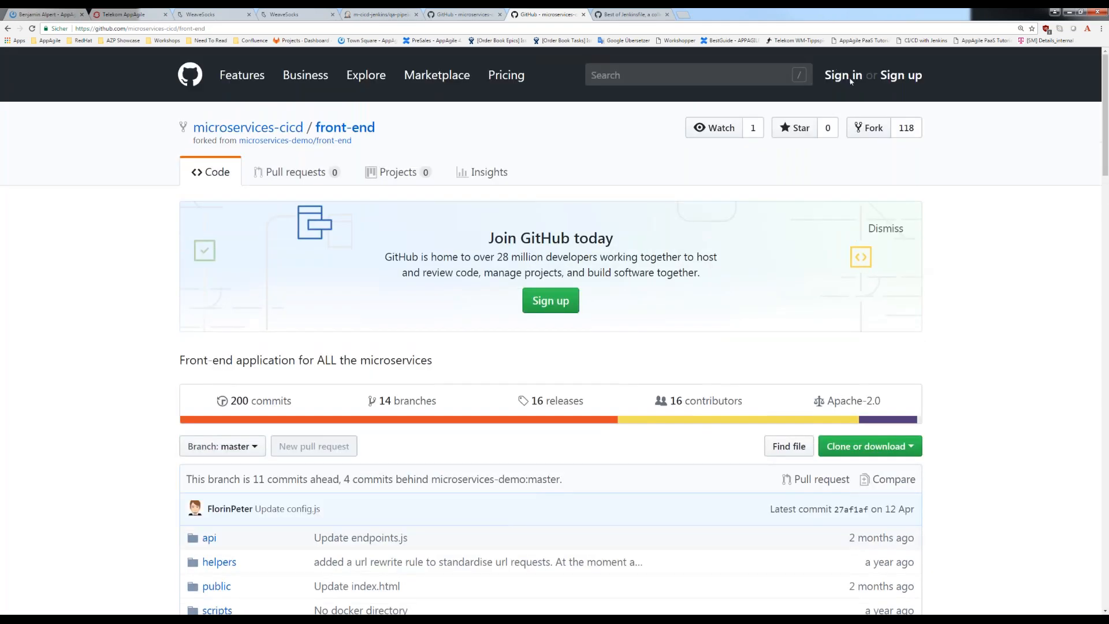
pyautogui.click(848, 78)
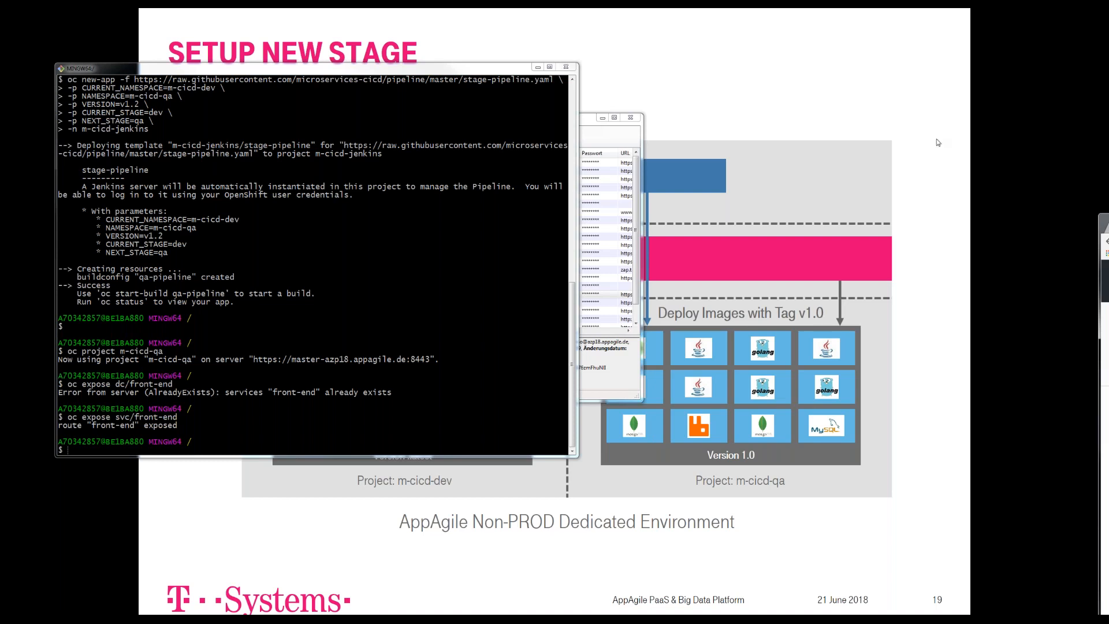
pyautogui.moveTo(1108, 219); pyautogui.dragTo(617, 41)
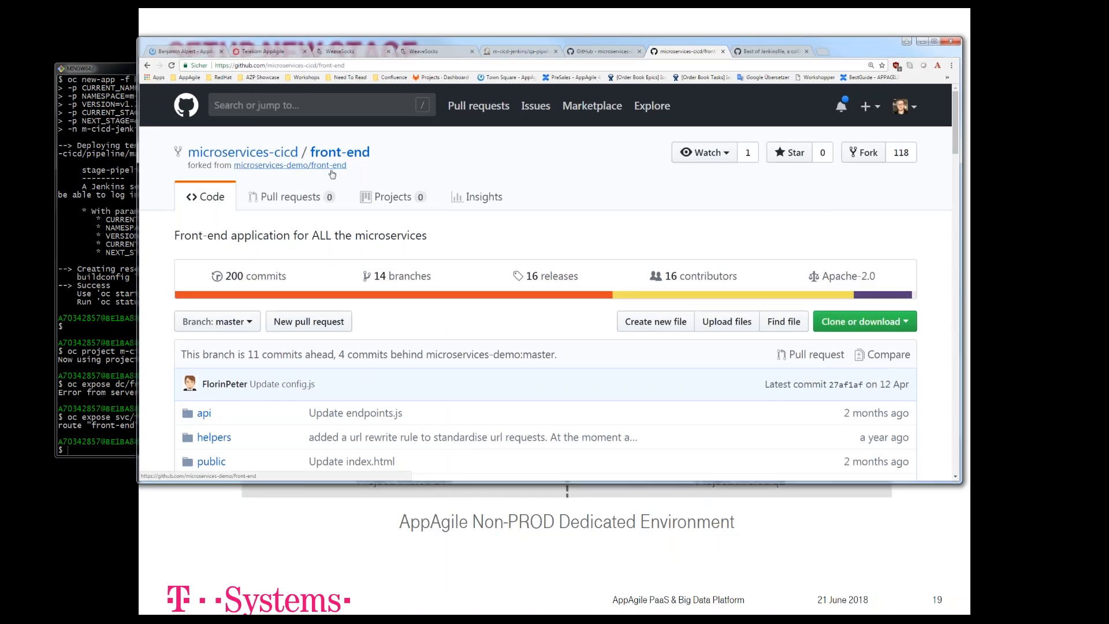
# - Examine the front-end repository's file list and its README build instructions on GitHub
pyautogui.scroll(-3, 332, 174)
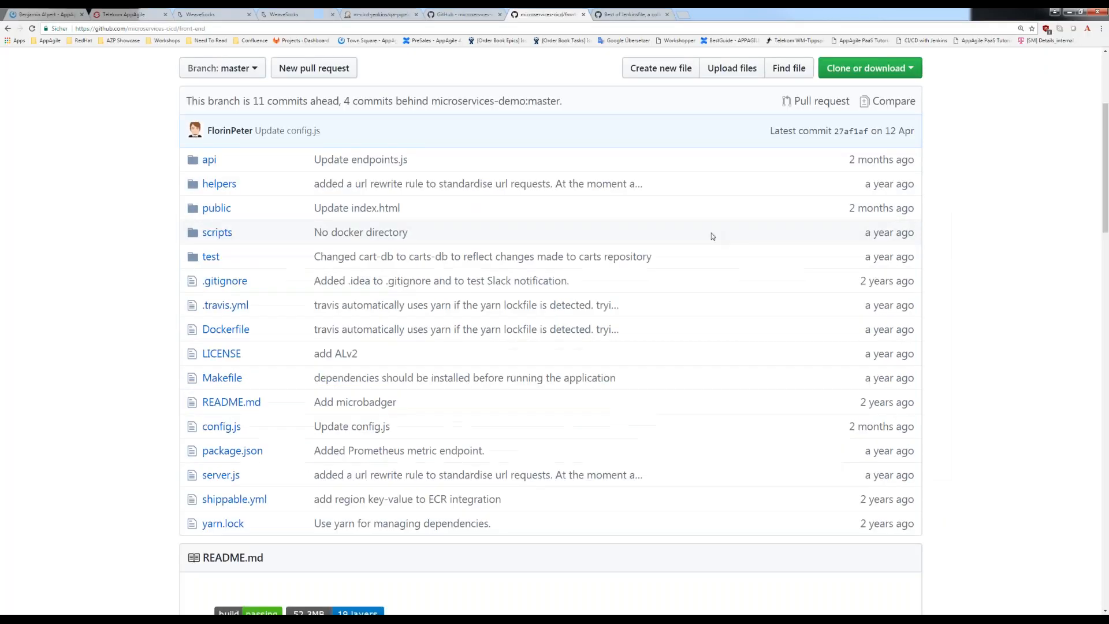
pyautogui.scroll(3, 711, 233)
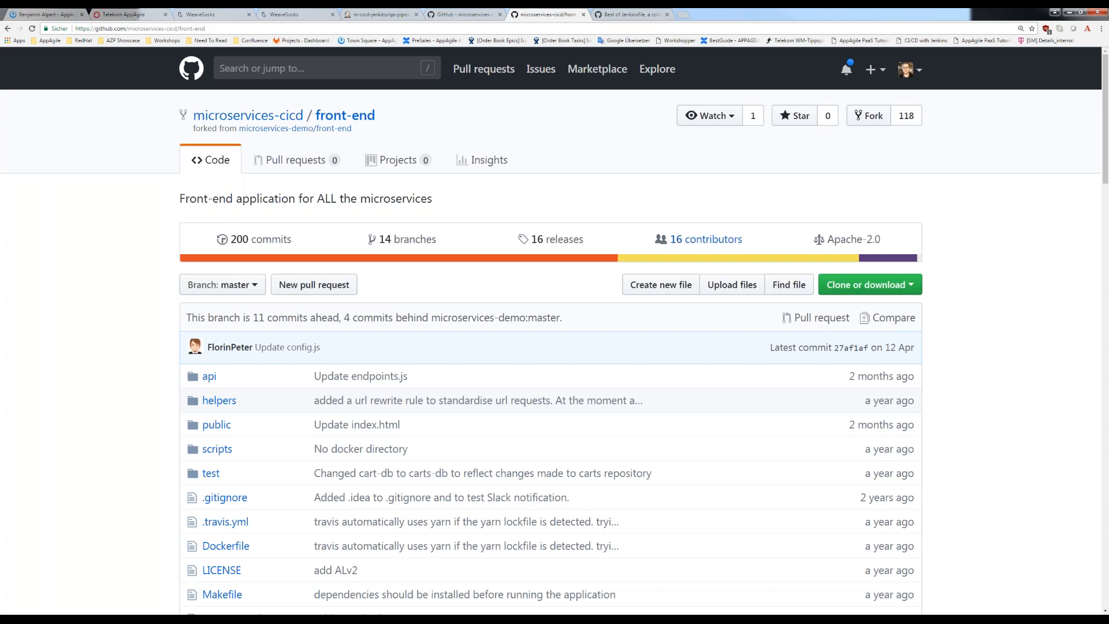
pyautogui.scroll(-2, 554, 347)
pyautogui.scroll(-17, 470, 259)
pyautogui.scroll(6, 470, 265)
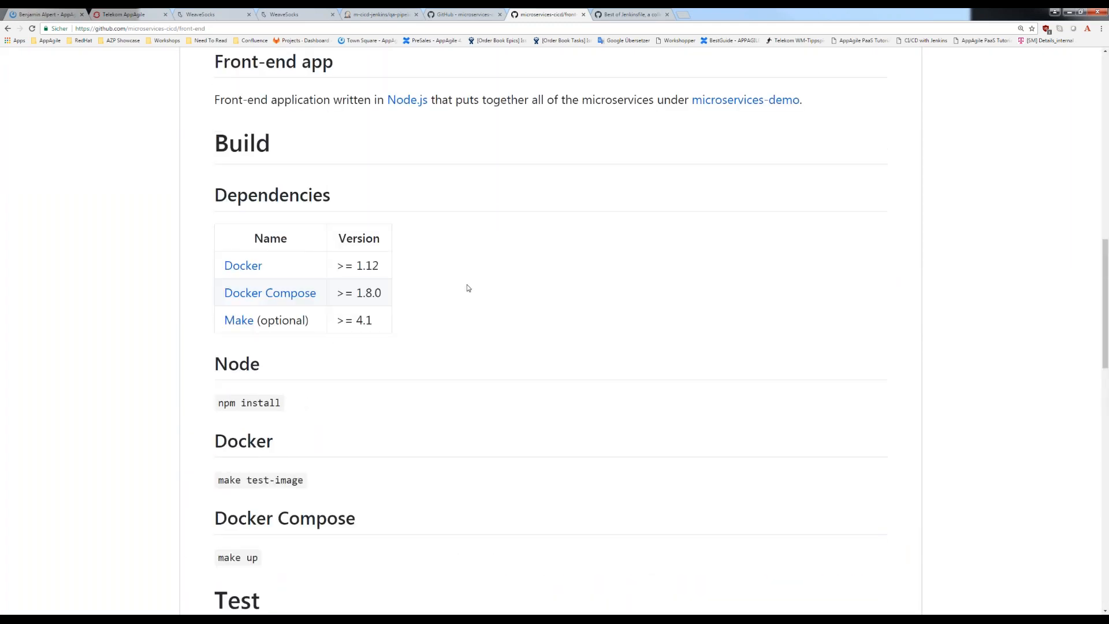
pyautogui.scroll(3, 466, 286)
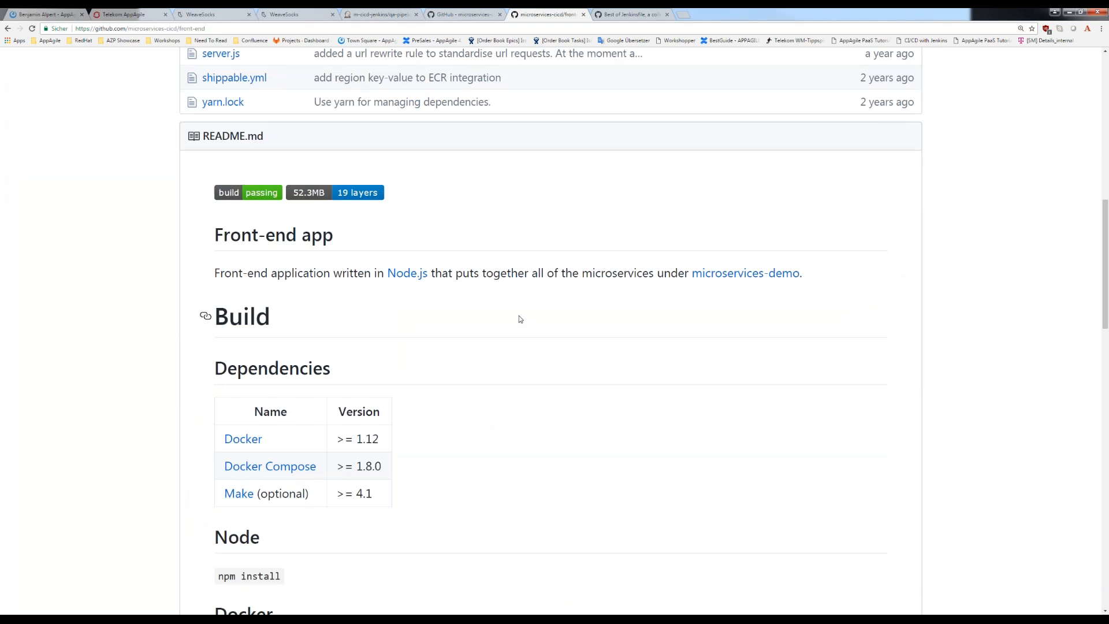
pyautogui.scroll(2, 520, 318)
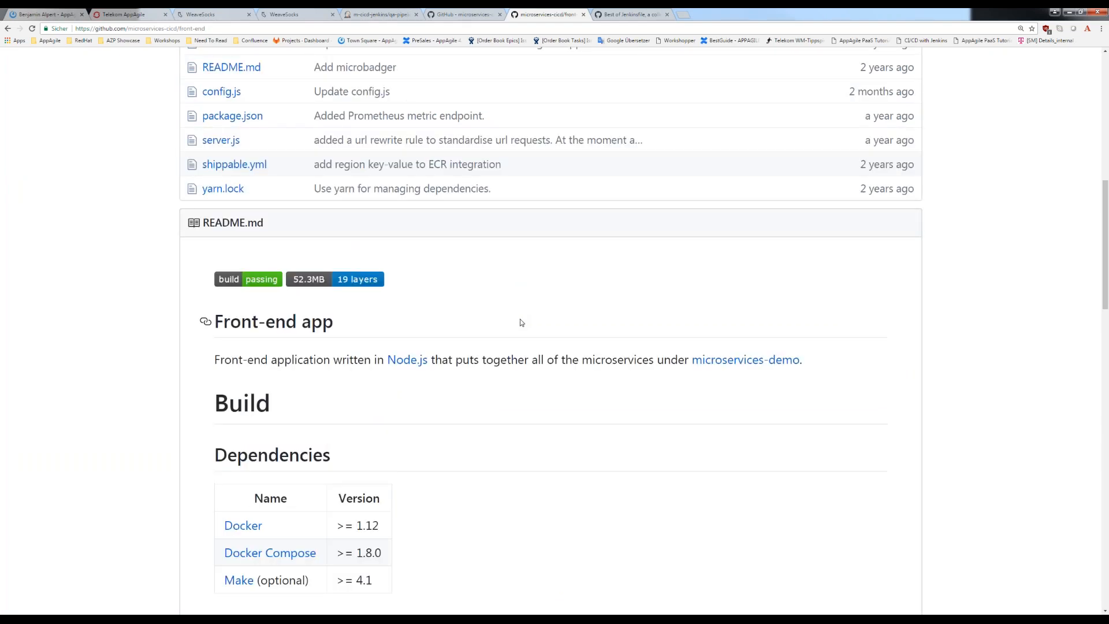
pyautogui.scroll(3, 521, 323)
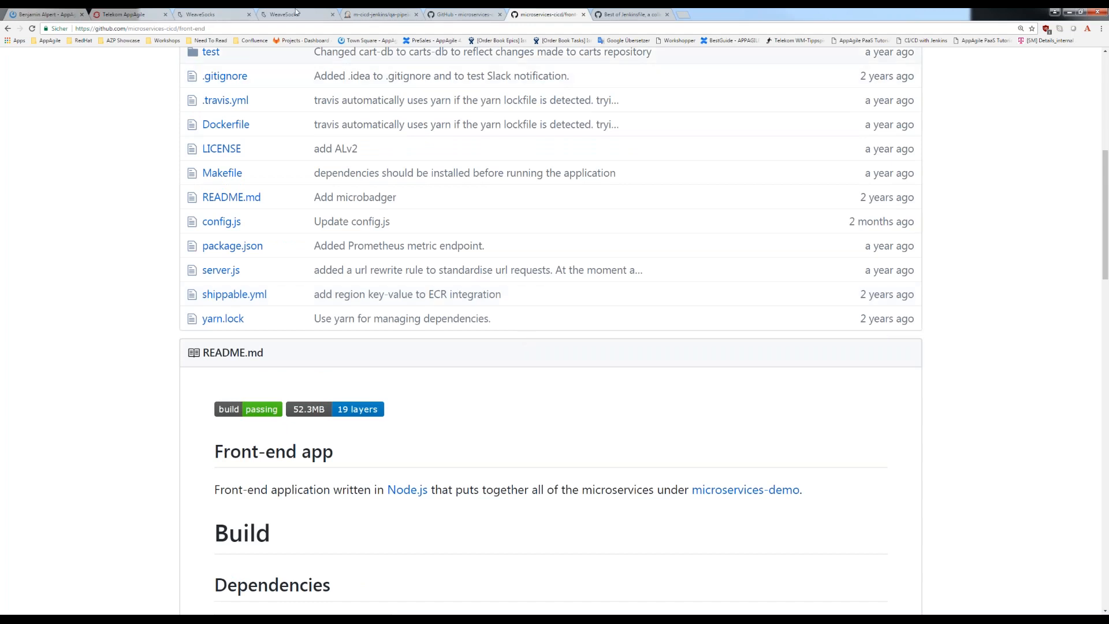
# - Return to the OpenShift console and check the output image tag in the front-end build configuration
pyautogui.click(128, 15)
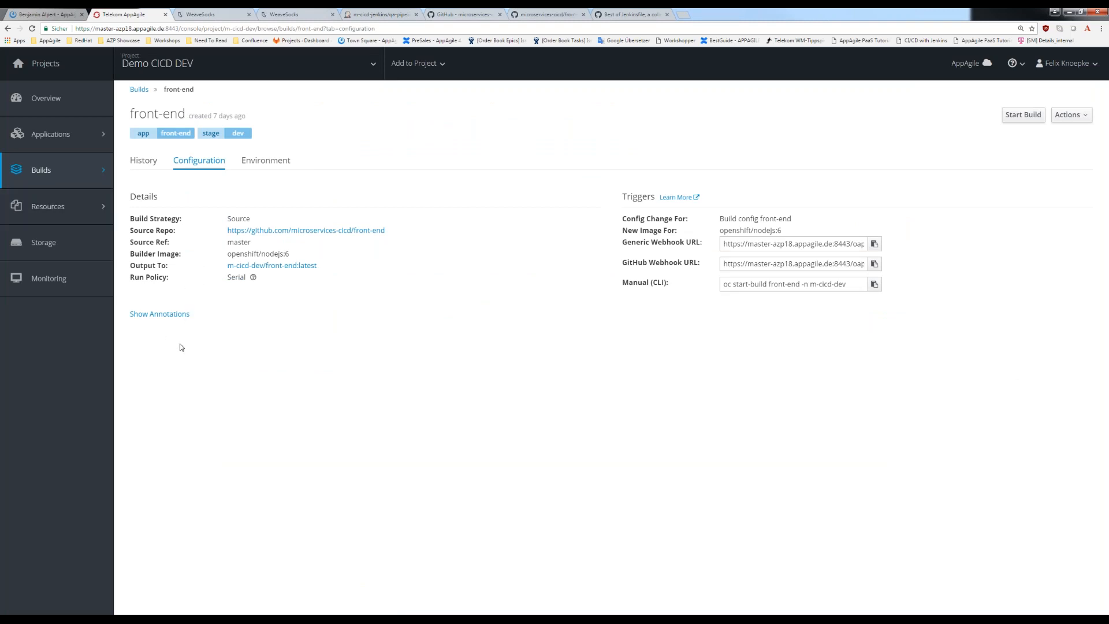
pyautogui.moveTo(318, 266)
pyautogui.mouseDown()
pyautogui.moveTo(281, 266)
pyautogui.moveTo(297, 266)
pyautogui.mouseUp()
# - Go to the pipeline repository page on GitHub and examine the single-microservice pipeline command's namespace, version and target project parameters
pyautogui.click(467, 15)
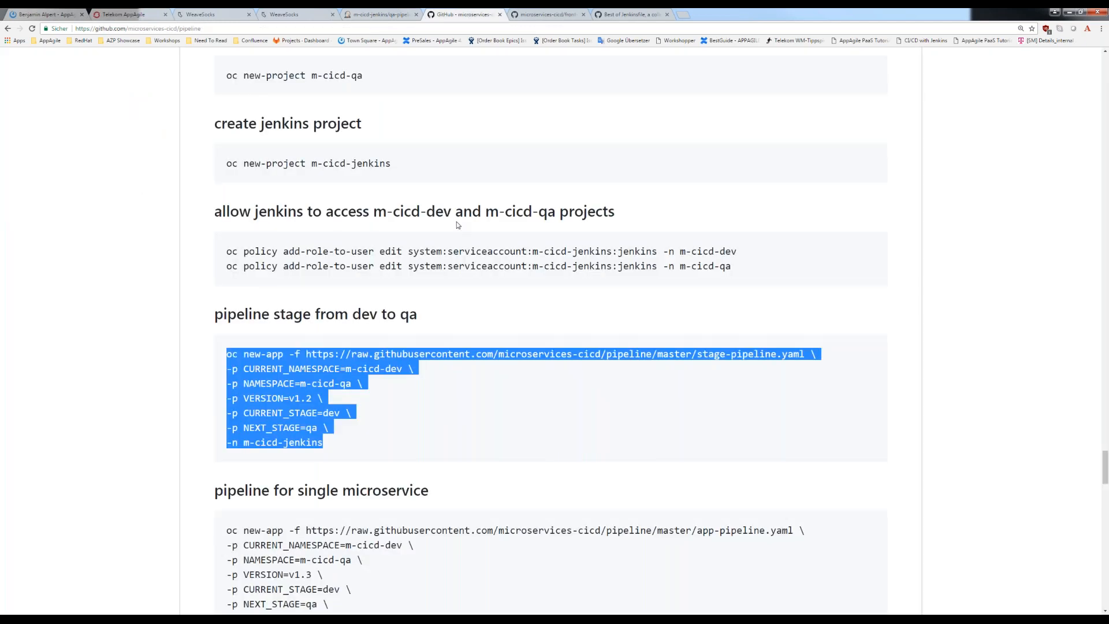
pyautogui.scroll(-2, 351, 457)
pyautogui.moveTo(326, 503); pyautogui.dragTo(226, 402)
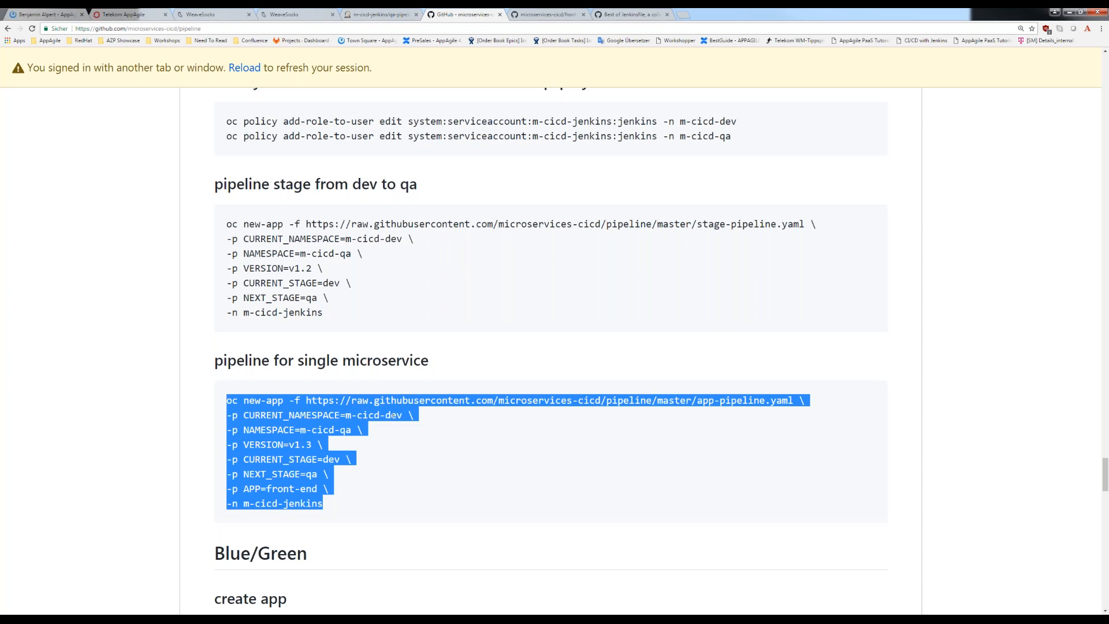
pyautogui.moveTo(252, 416); pyautogui.dragTo(331, 414)
pyautogui.click(330, 414)
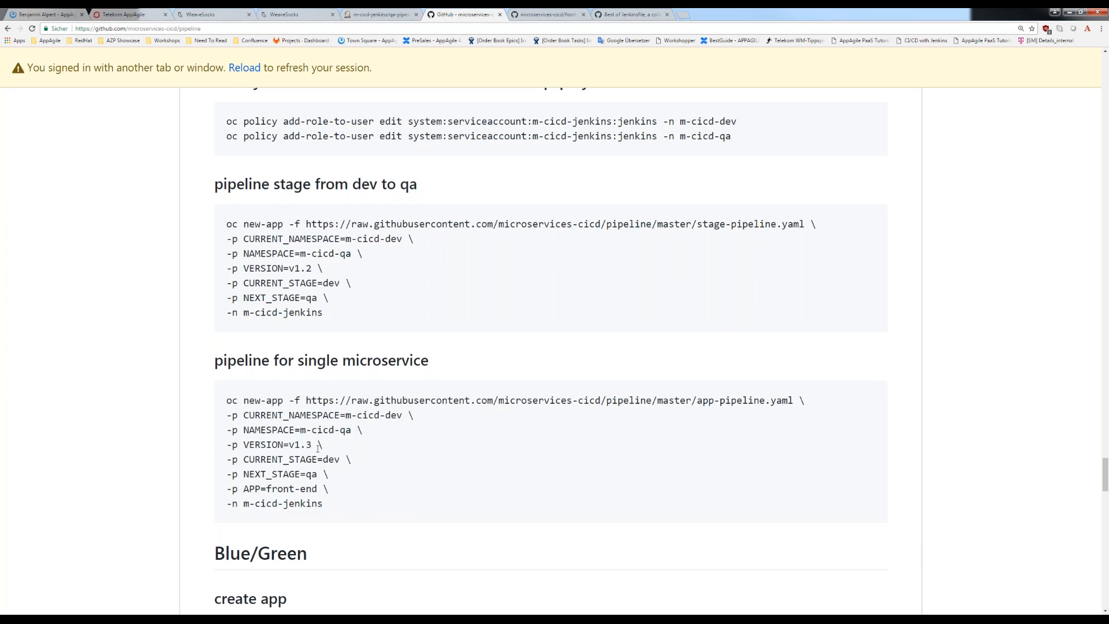
pyautogui.moveTo(283, 444); pyautogui.dragTo(317, 445)
pyautogui.click(316, 450)
pyautogui.moveTo(312, 445)
pyautogui.mouseDown()
pyautogui.moveTo(282, 444)
pyautogui.moveTo(294, 444)
pyautogui.mouseUp()
pyautogui.moveTo(230, 506); pyautogui.dragTo(344, 514)
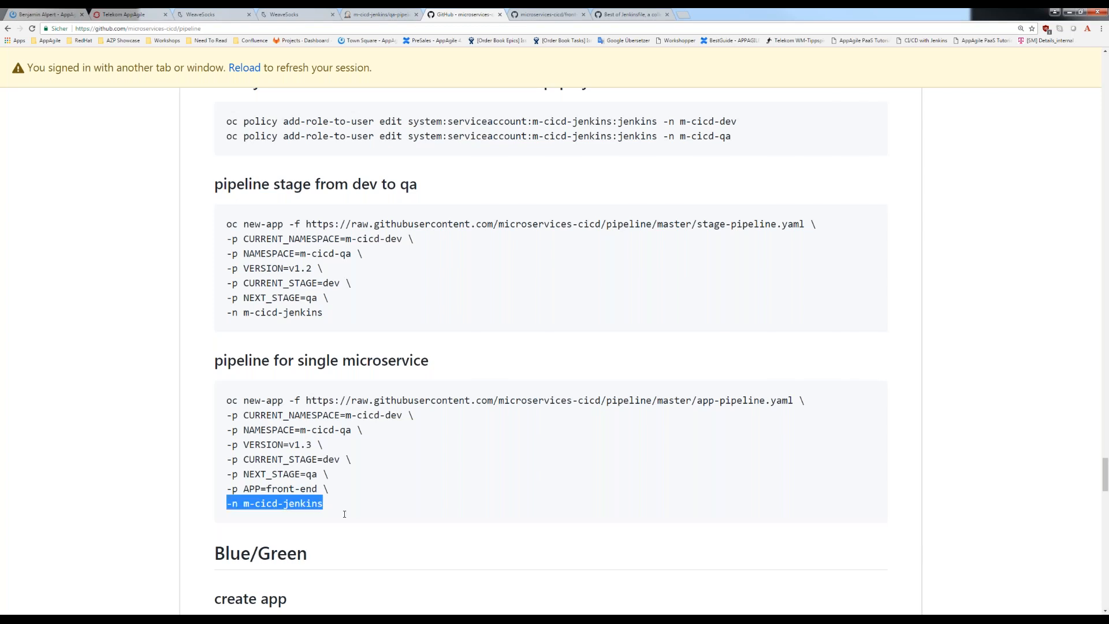
pyautogui.click(336, 505)
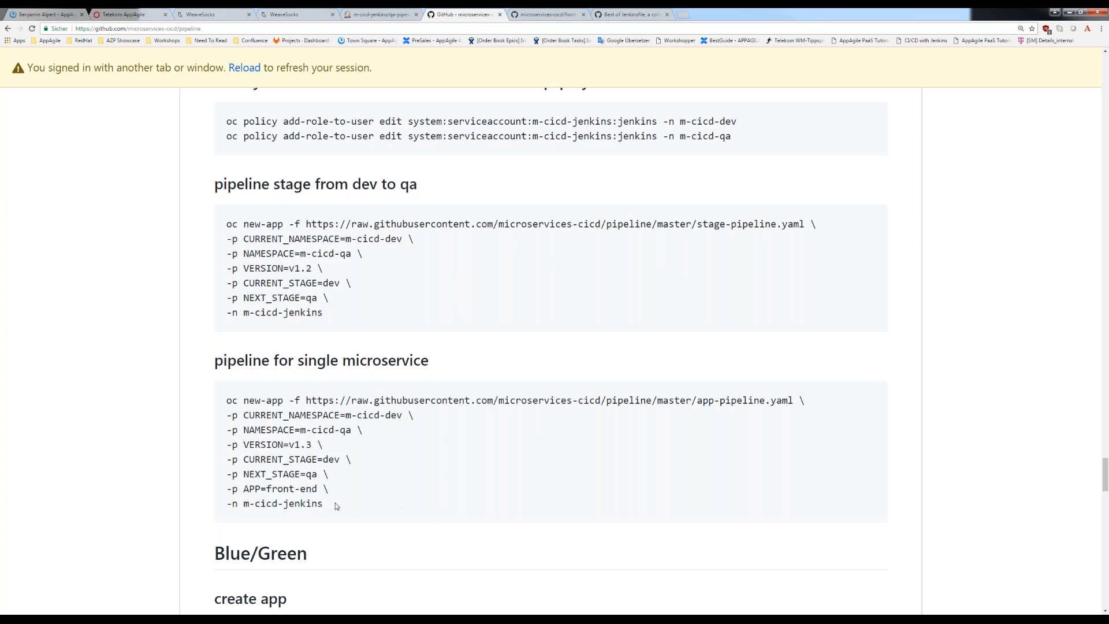
# - Copy the full app-pipeline.yaml command for front-end version v1.3 and paste it into the terminal to create the pipeline
pyautogui.moveTo(335, 502); pyautogui.dragTo(227, 399)
pyautogui.hotkey('ctrl', 'c')
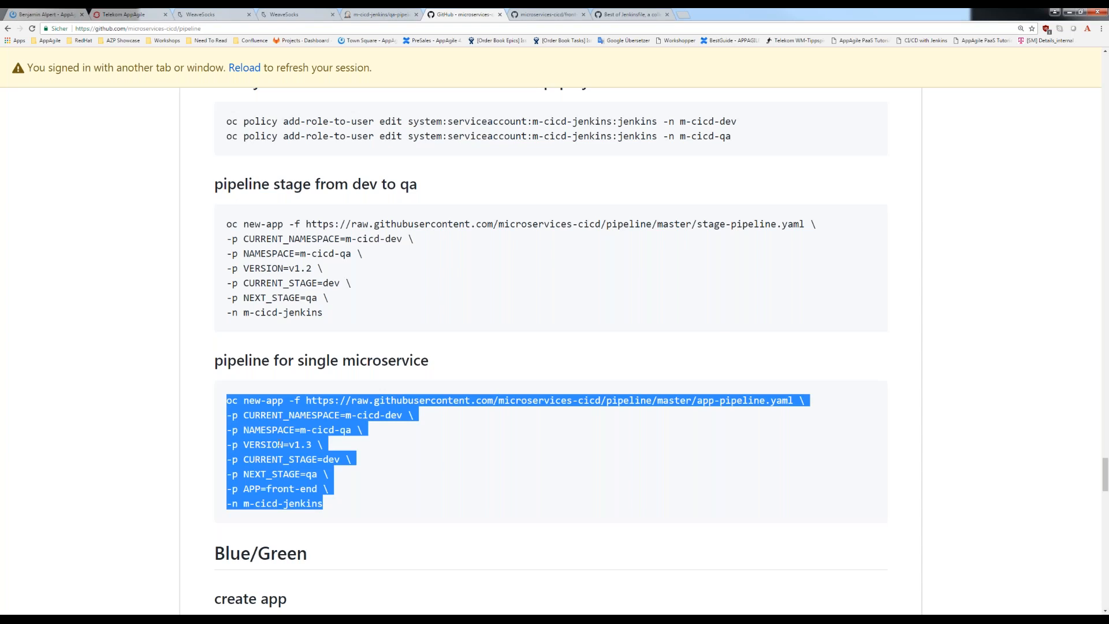
pyautogui.hotkey('alt', 'Tab')
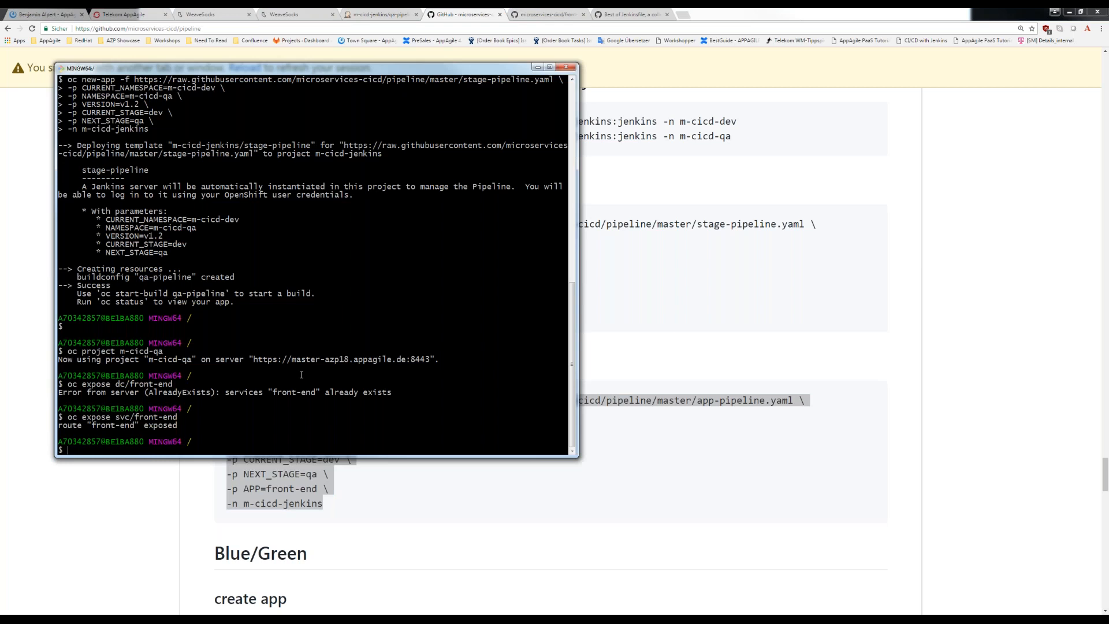
pyautogui.press('shift+Insert')
# - Return to the OpenShift console and open the pipelines list of the Demo CICD Pipeline project
pyautogui.click(123, 14)
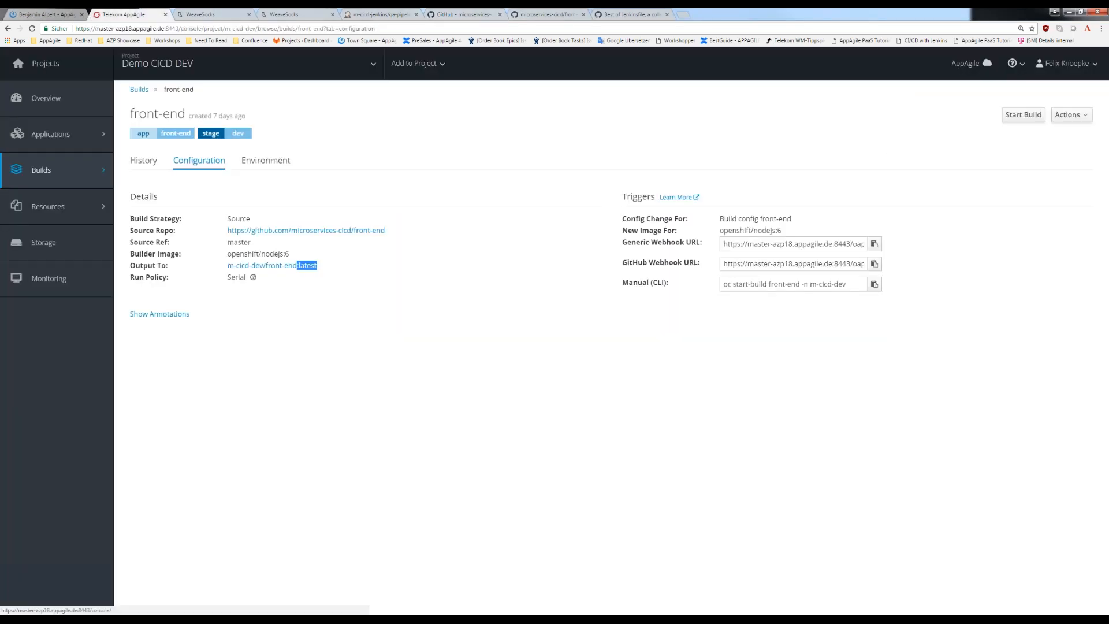
pyautogui.click(47, 99)
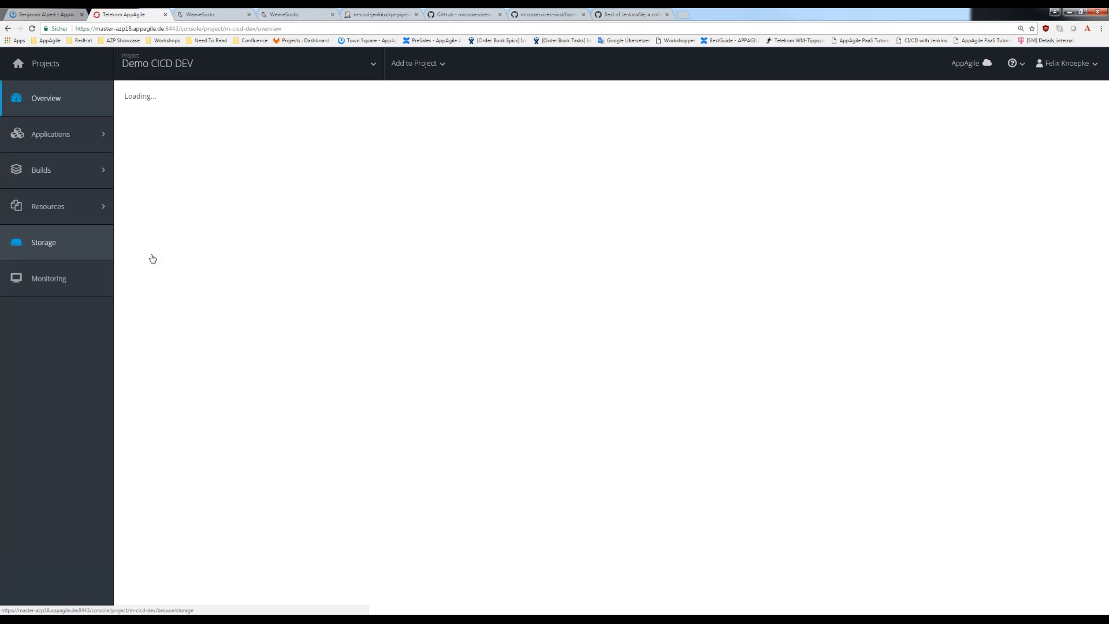
pyautogui.hotkey('alt', 'Tab')
pyautogui.hotkey('alt', 'Tab')
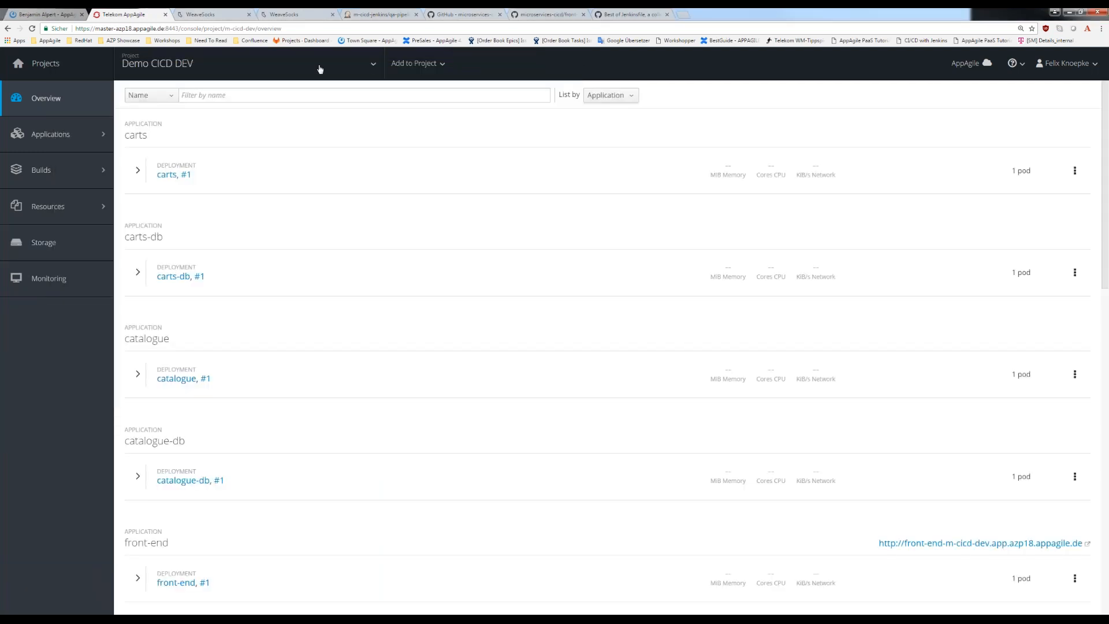
pyautogui.click(373, 65)
pyautogui.click(173, 141)
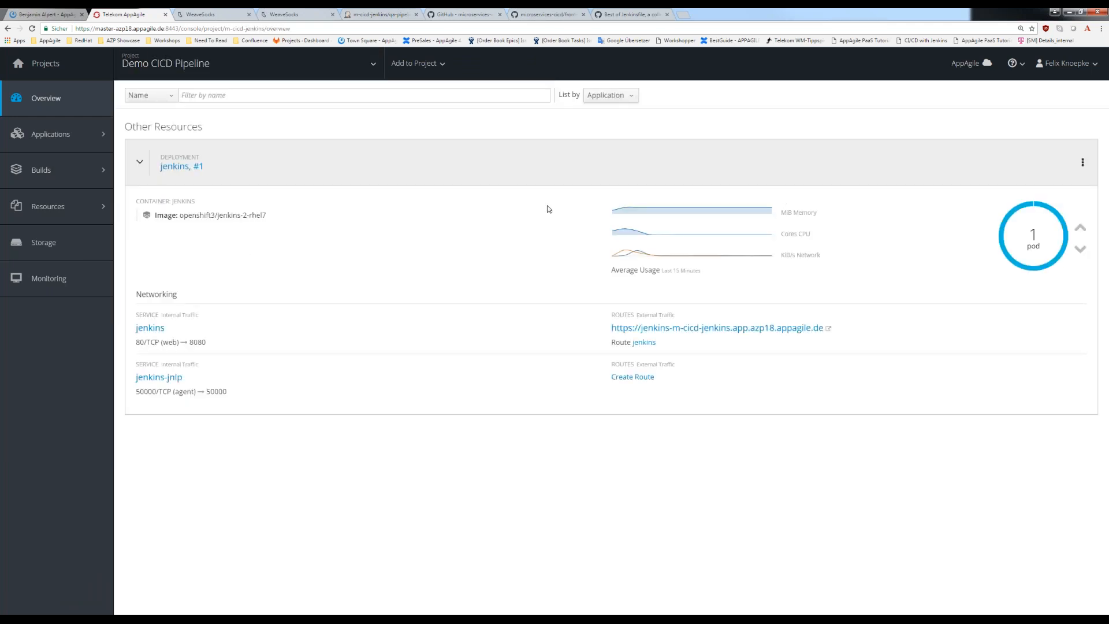
pyautogui.moveTo(48, 175)
pyautogui.click(149, 192)
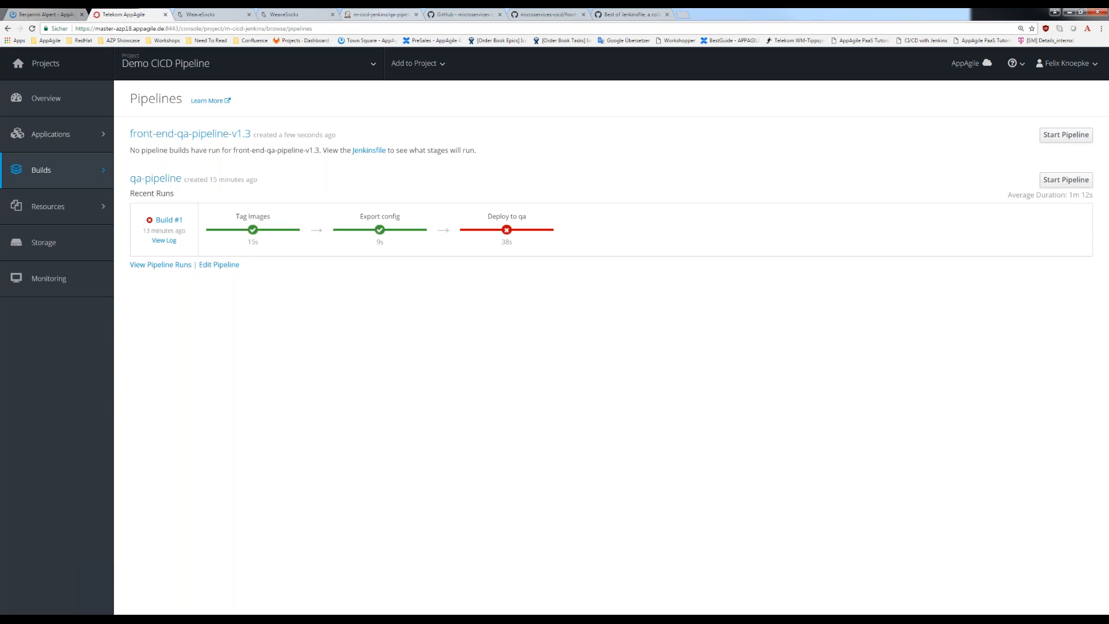
# - Examine the Jenkins console log of qa-pipeline build #1 around its Deploy to qa stage
pyautogui.click(381, 14)
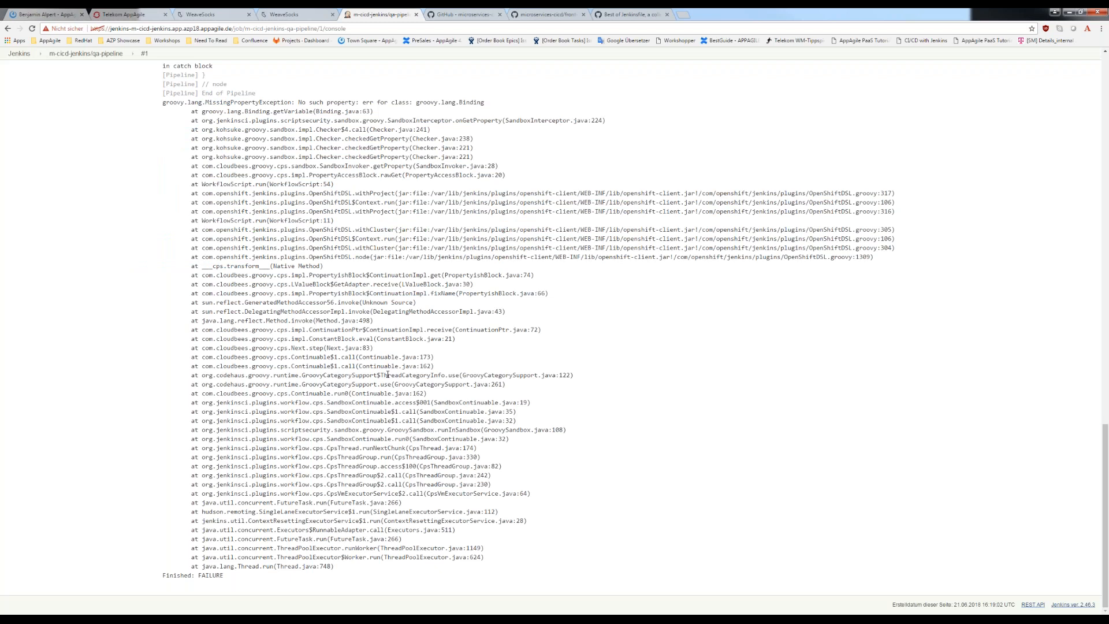
pyautogui.scroll(2, 387, 374)
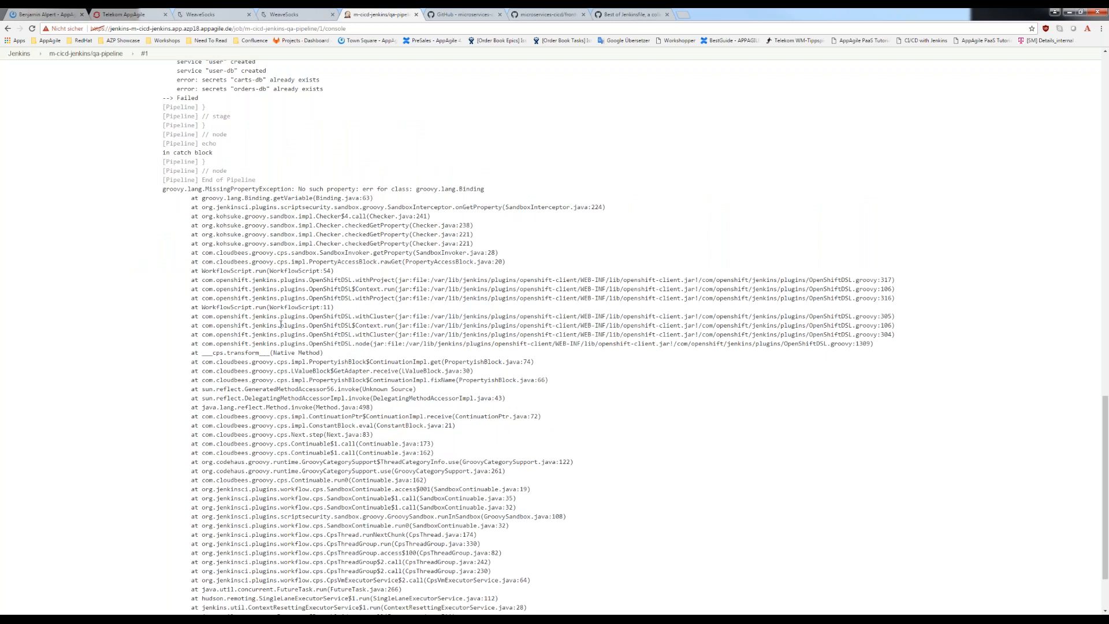
pyautogui.scroll(3, 281, 324)
pyautogui.moveTo(176, 253); pyautogui.dragTo(257, 352)
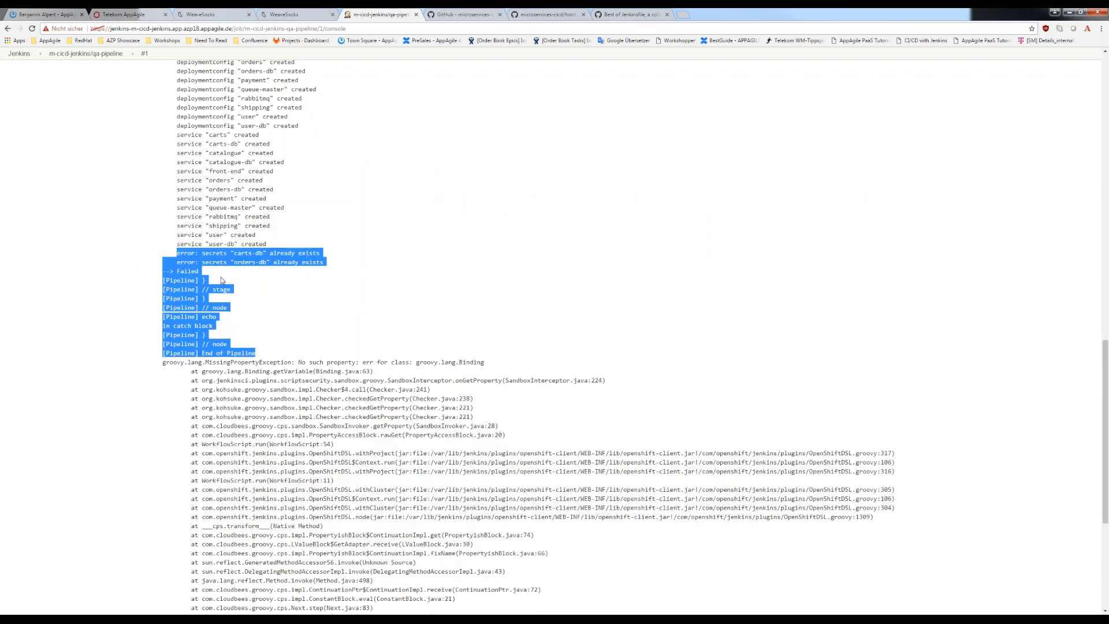
pyautogui.click(326, 267)
pyautogui.moveTo(327, 267); pyautogui.dragTo(200, 271)
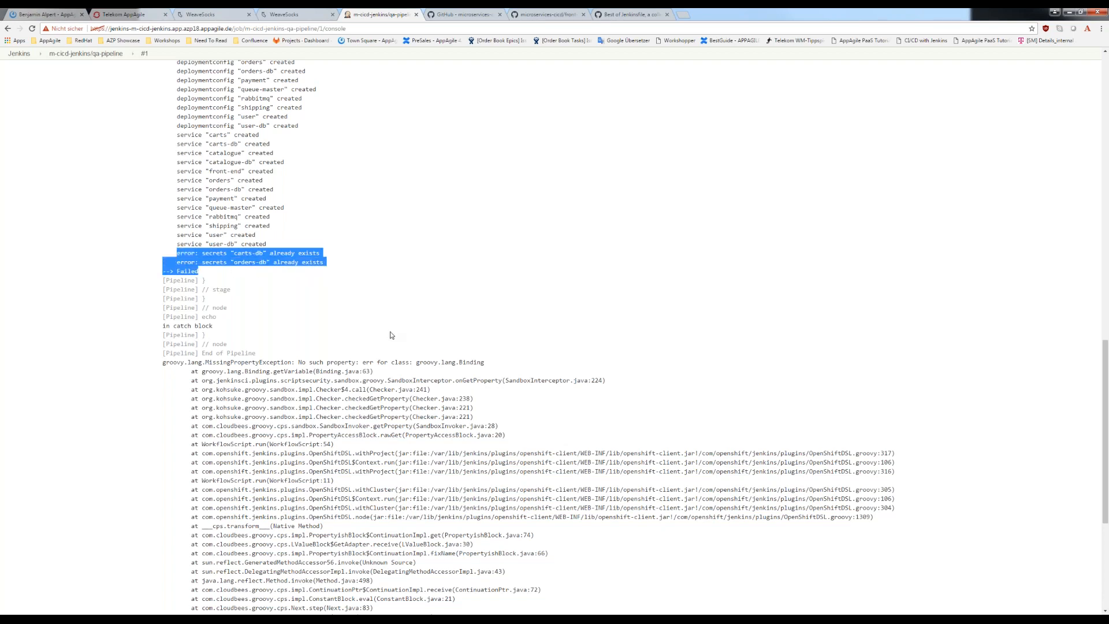
pyautogui.scroll(2, 390, 335)
pyautogui.scroll(2, 346, 358)
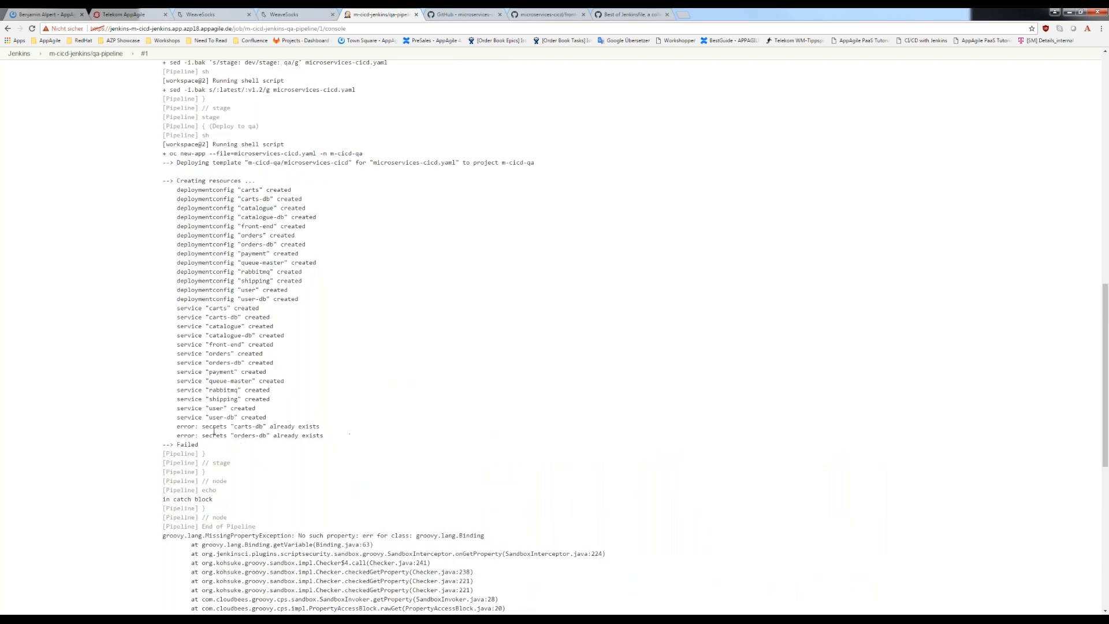
pyautogui.moveTo(176, 426); pyautogui.dragTo(324, 436)
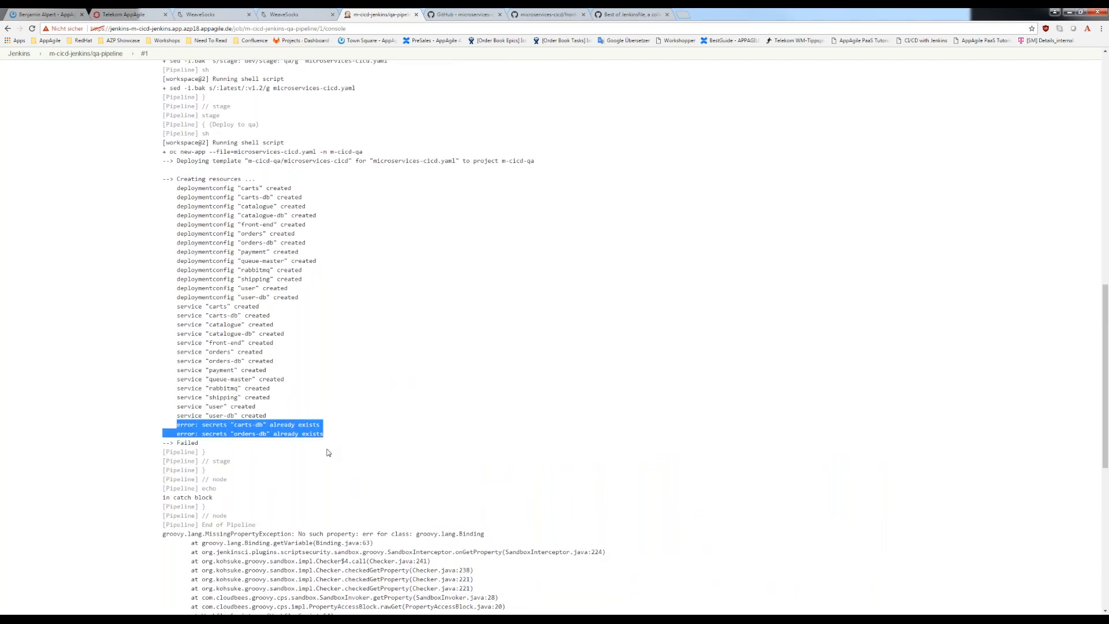
pyautogui.scroll(-4, 328, 452)
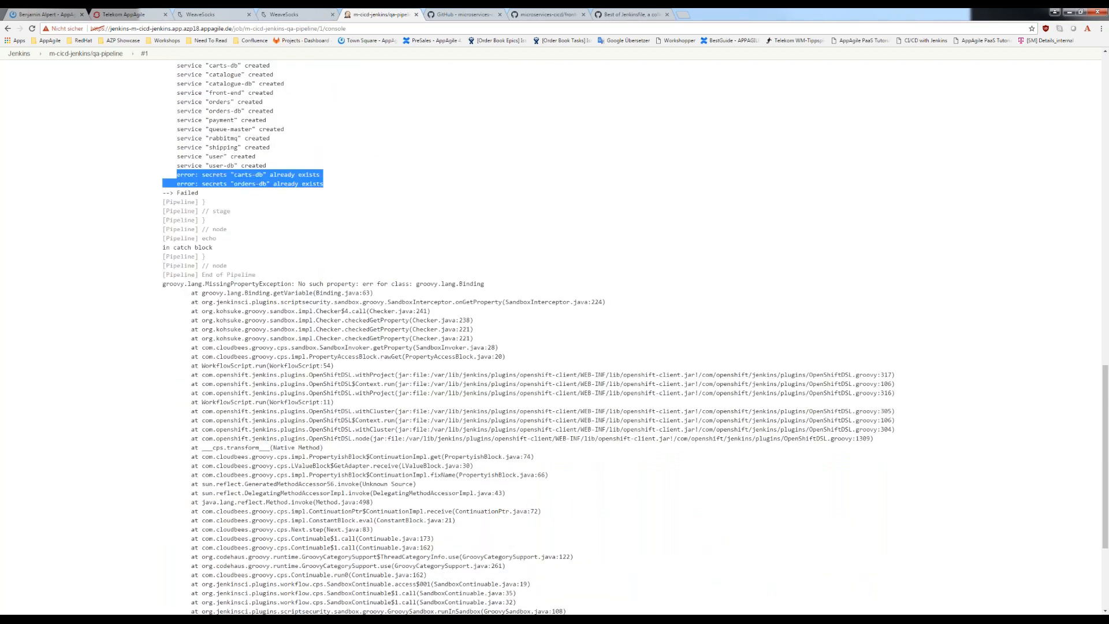
pyautogui.scroll(-2, 328, 433)
pyautogui.scroll(8, 328, 435)
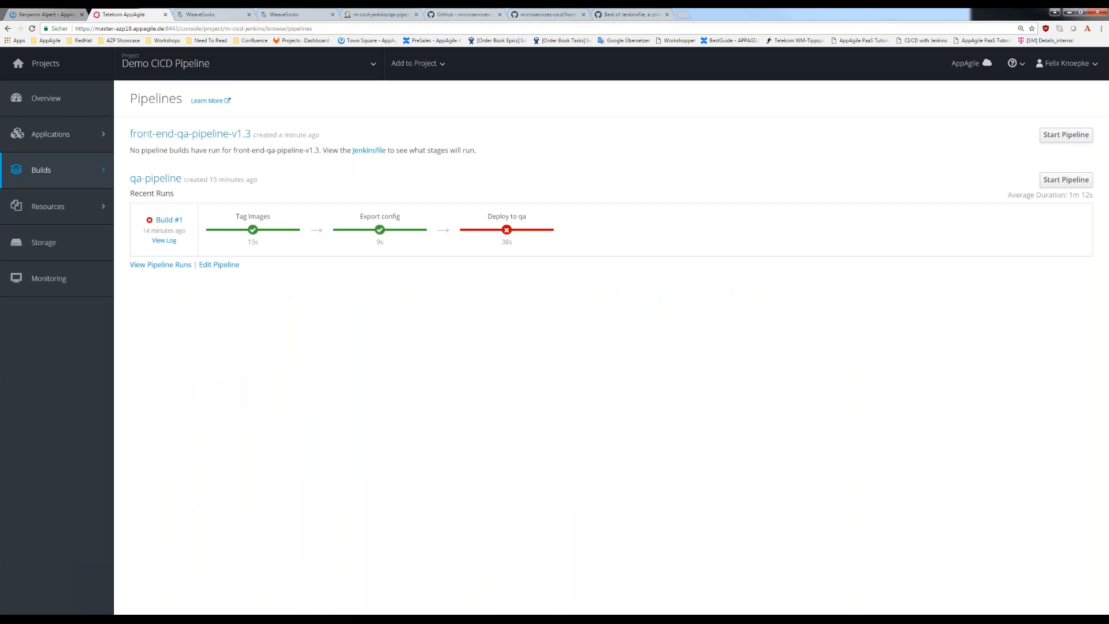
# - Open front-end-qa-pipeline-v1.3 in the OpenShift console and start the pipeline
pyautogui.moveTo(130, 156); pyautogui.dragTo(485, 151)
pyautogui.click(190, 134)
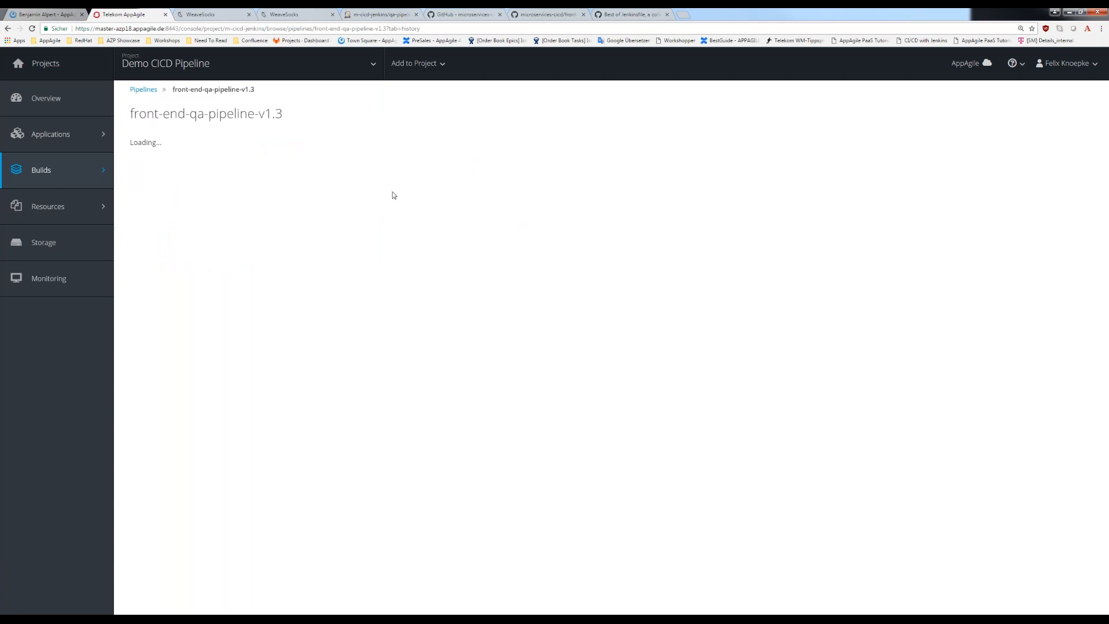
pyautogui.moveTo(254, 114); pyautogui.dragTo(286, 116)
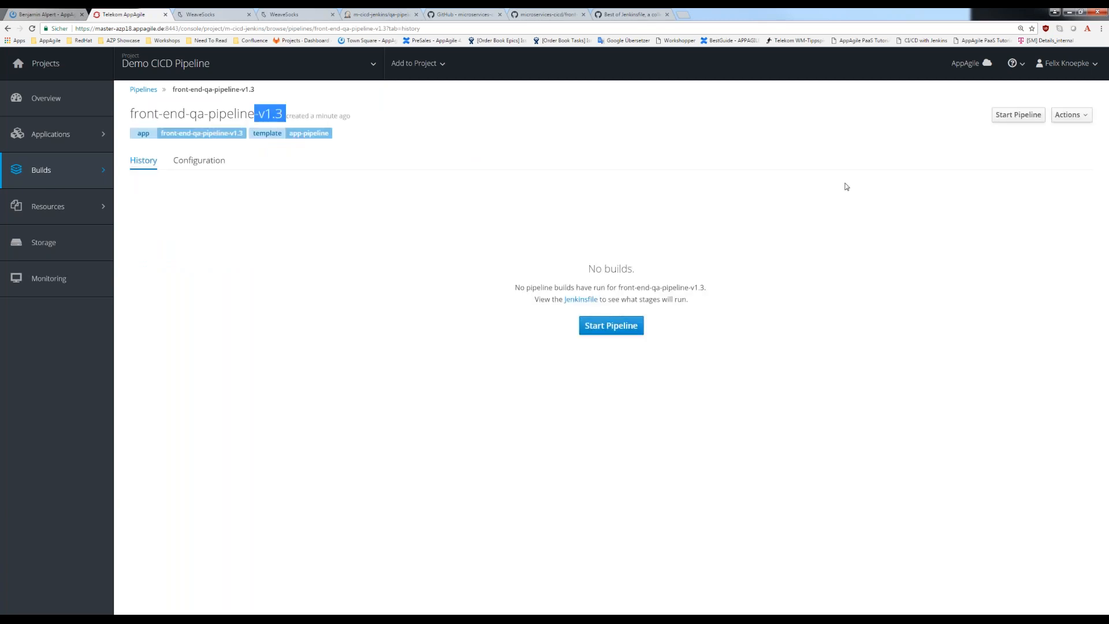
pyautogui.click(1026, 115)
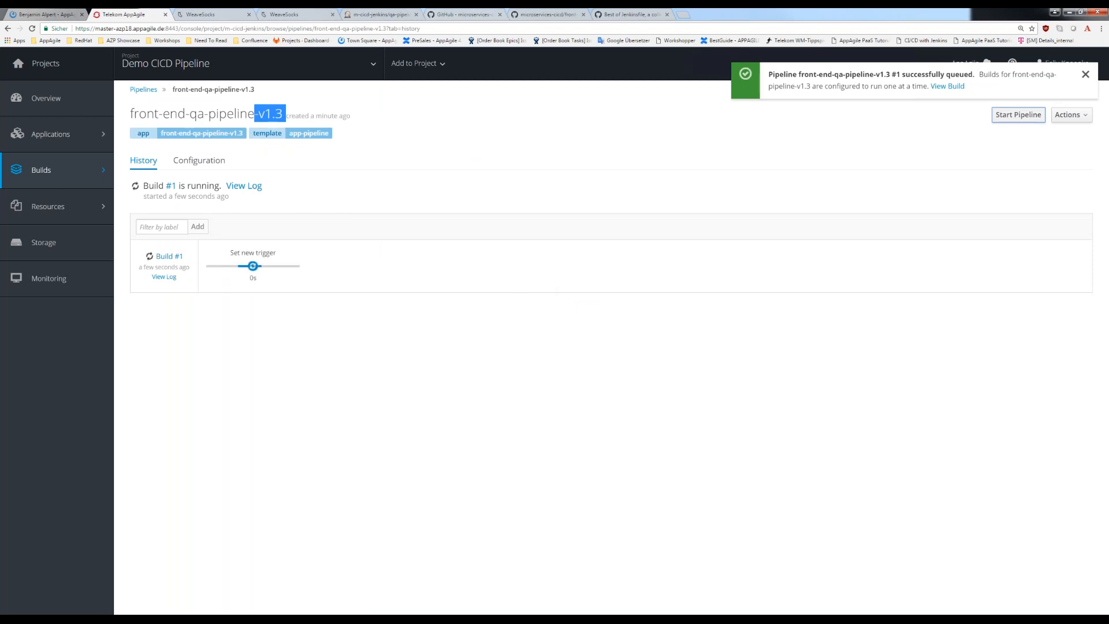
# - Open the configuration of front-end-qa-pipeline-v1.3 and examine the Set new trigger stage in its Jenkinsfile
pyautogui.click(203, 161)
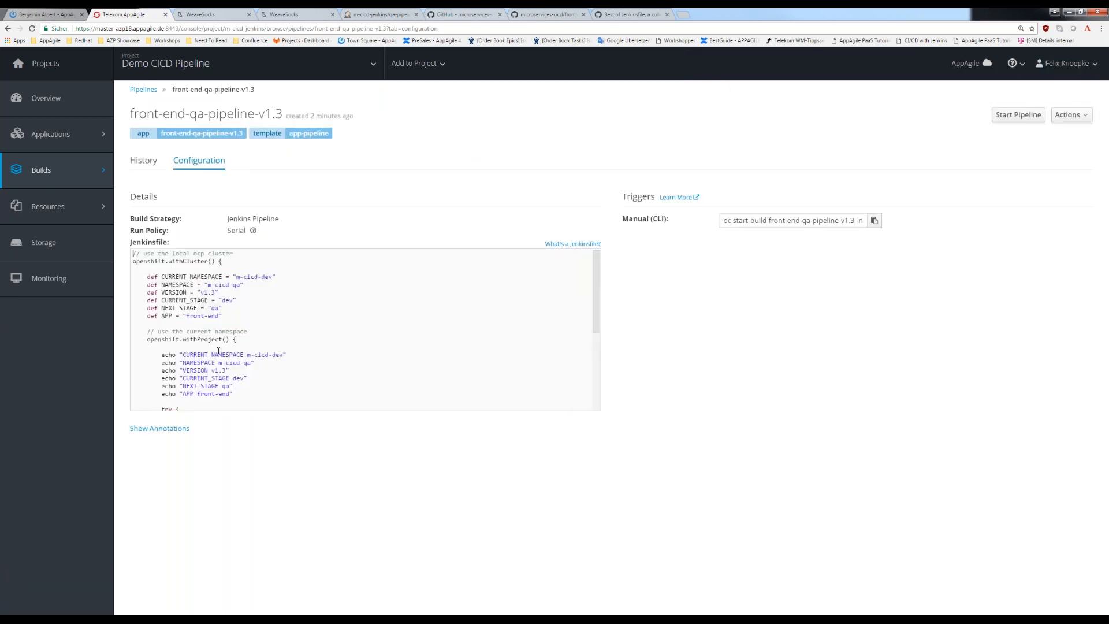
pyautogui.scroll(-1, 190, 333)
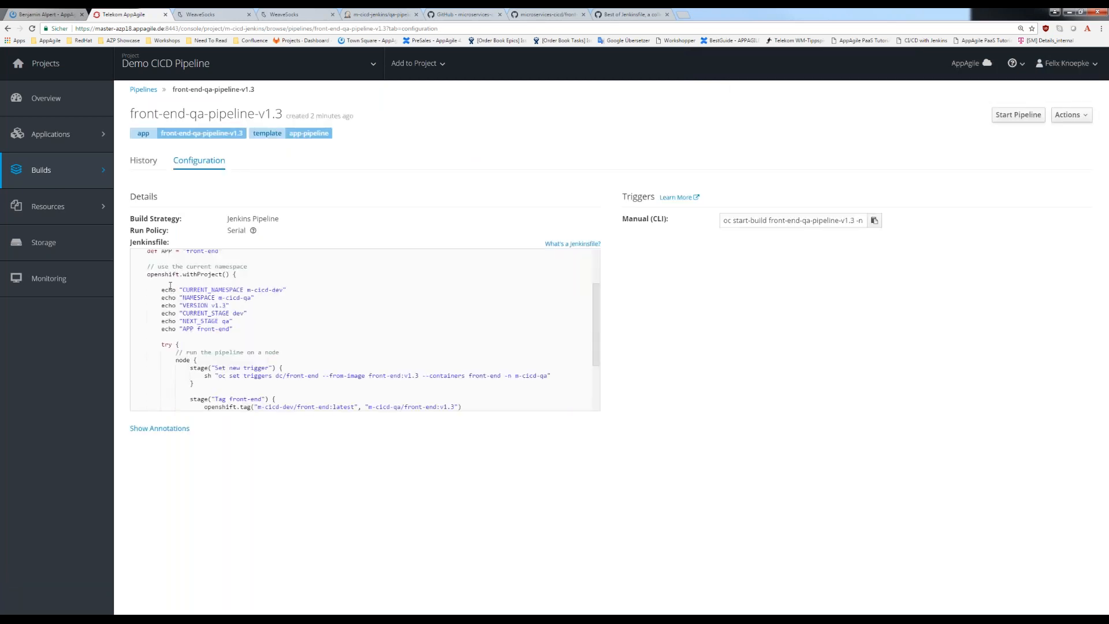
pyautogui.scroll(-1, 186, 334)
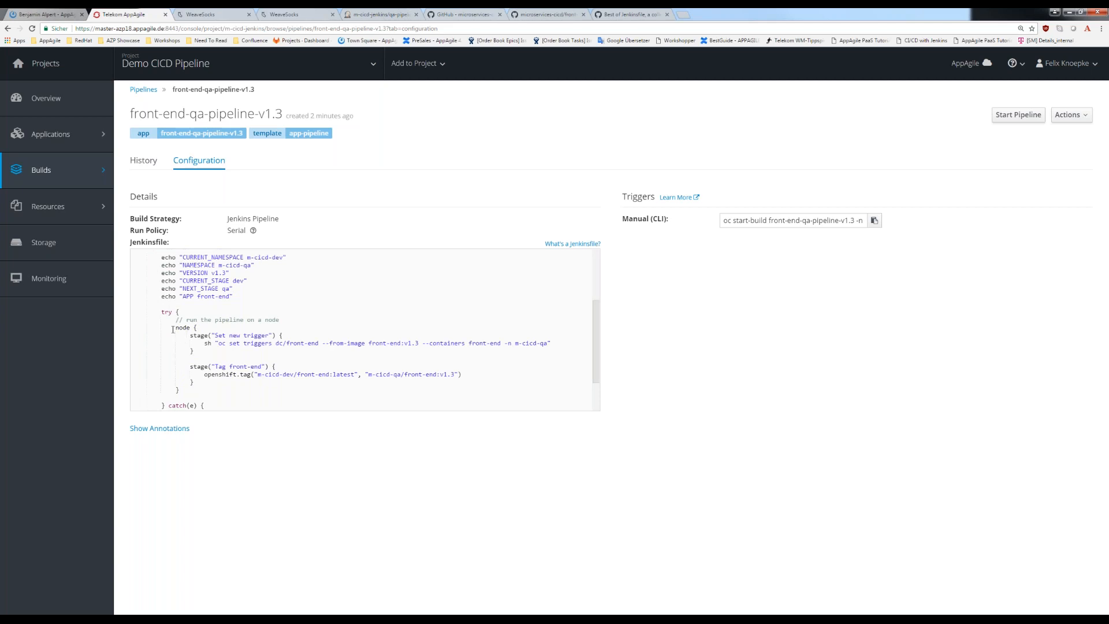
pyautogui.moveTo(172, 330); pyautogui.dragTo(248, 354)
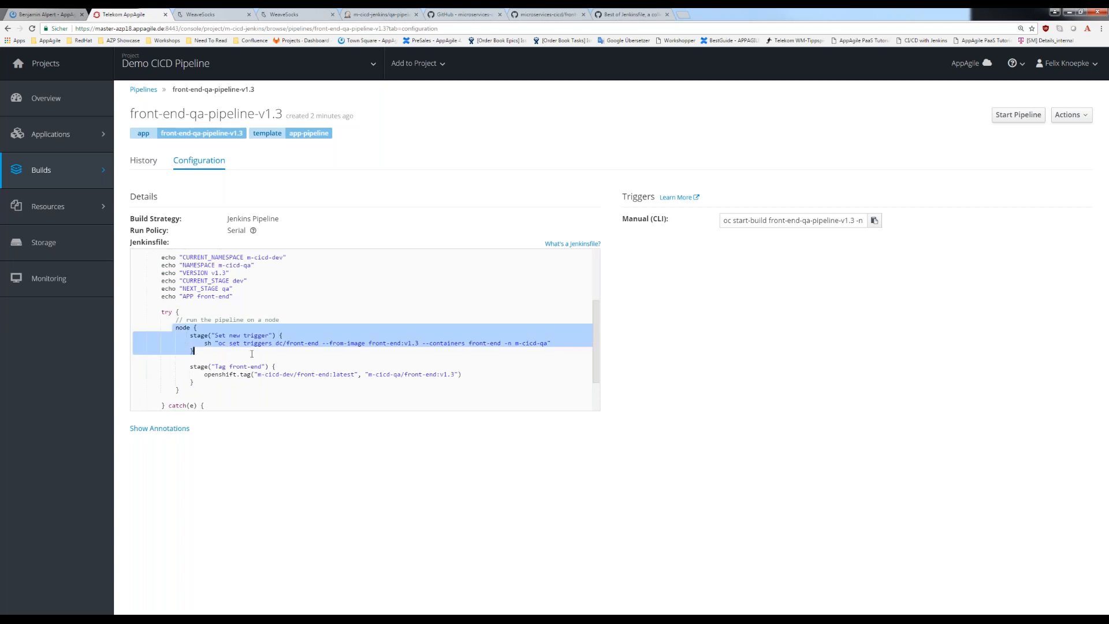
pyautogui.click(212, 336)
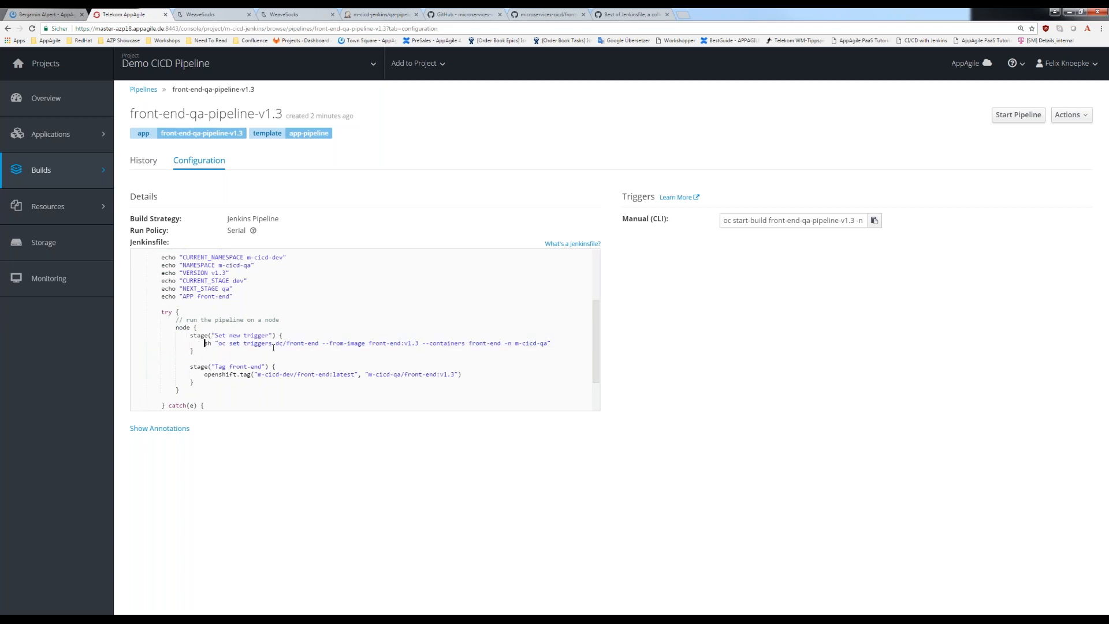
# - Examine the oc set triggers command and the Tag front-end stage in the Jenkinsfile through its catch block
pyautogui.moveTo(203, 343); pyautogui.dragTo(433, 352)
pyautogui.moveTo(541, 348); pyautogui.dragTo(552, 343)
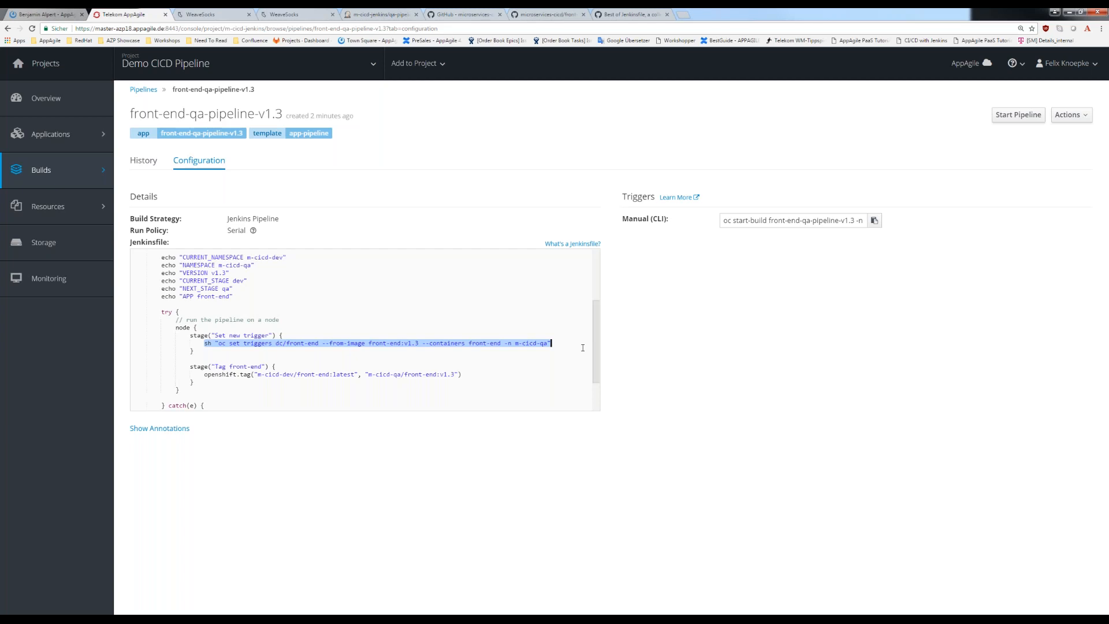
pyautogui.moveTo(204, 375); pyautogui.dragTo(368, 379)
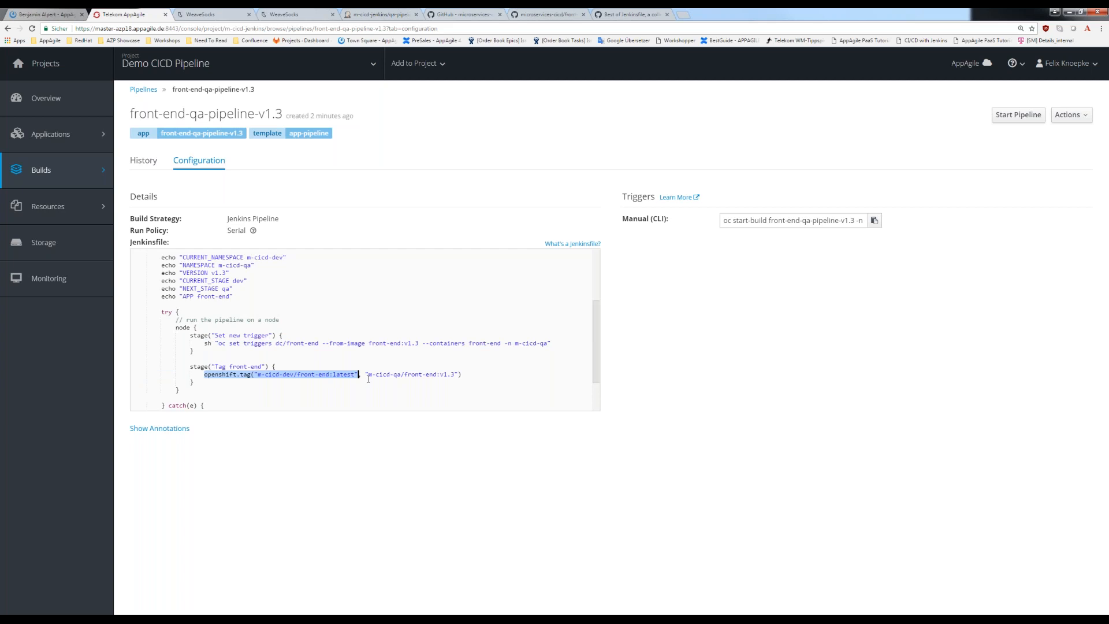
pyautogui.moveTo(368, 374); pyautogui.dragTo(402, 375)
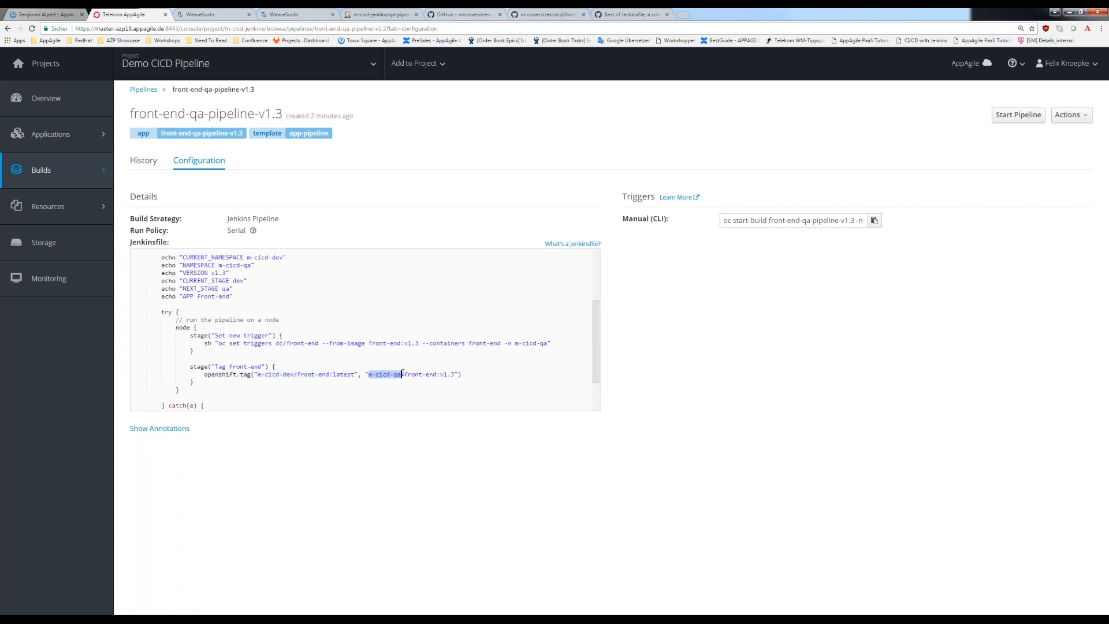
pyautogui.moveTo(277, 367); pyautogui.dragTo(447, 378)
pyautogui.click(450, 375)
pyautogui.keyDown('shift'); pyautogui.click(440, 375); pyautogui.keyUp('shift')
pyautogui.scroll(-2, 389, 391)
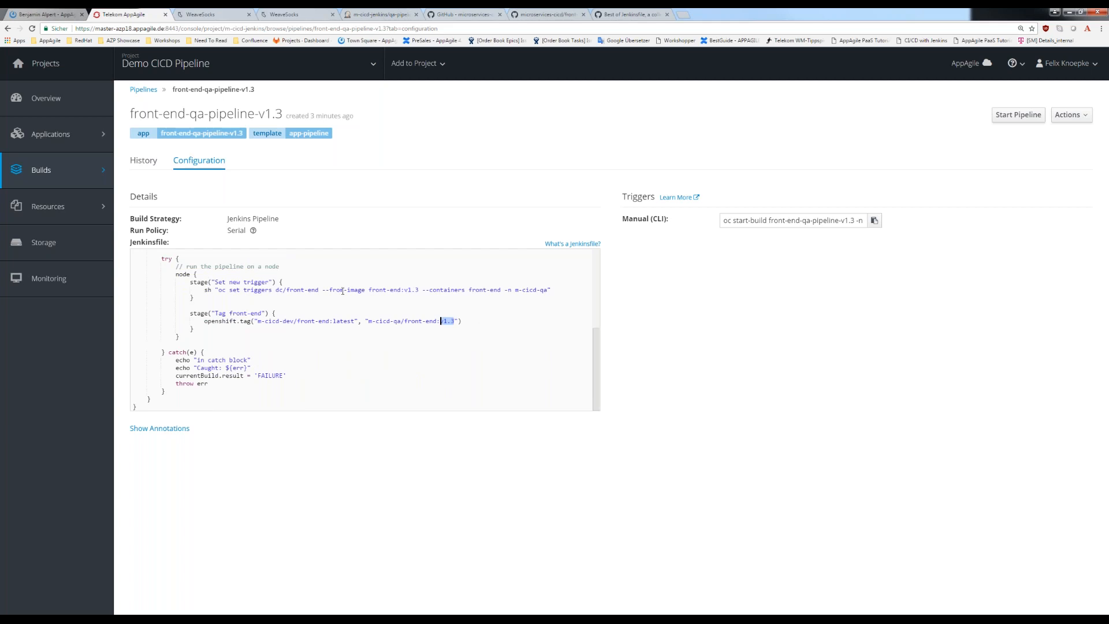
# - Switch to the Demo CICD QA project and view its image streams
pyautogui.click(178, 69)
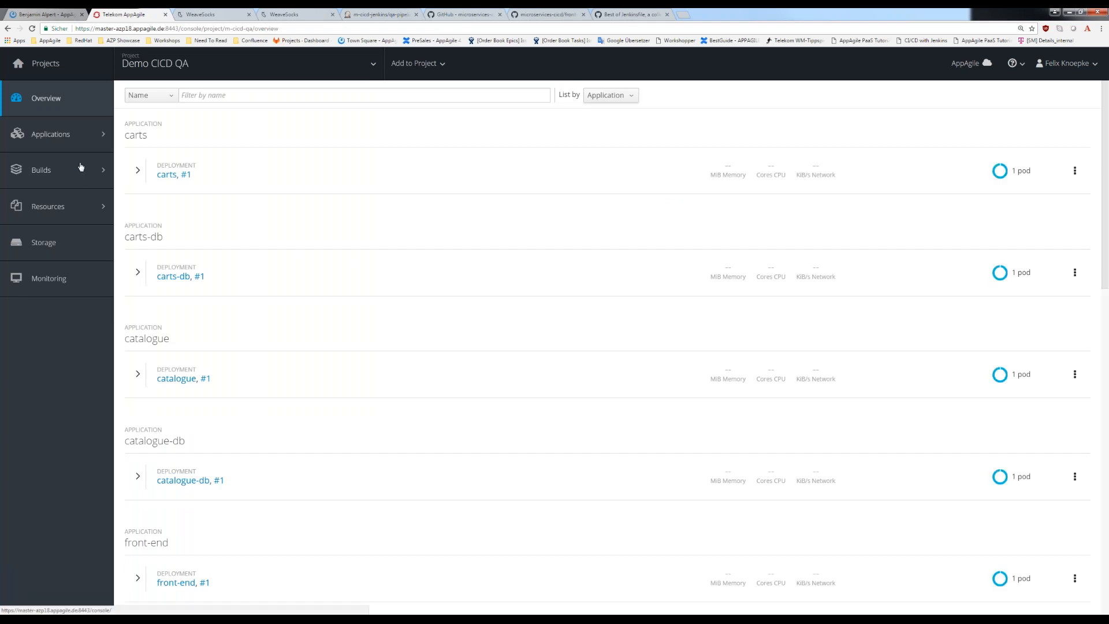
pyautogui.moveTo(90, 169)
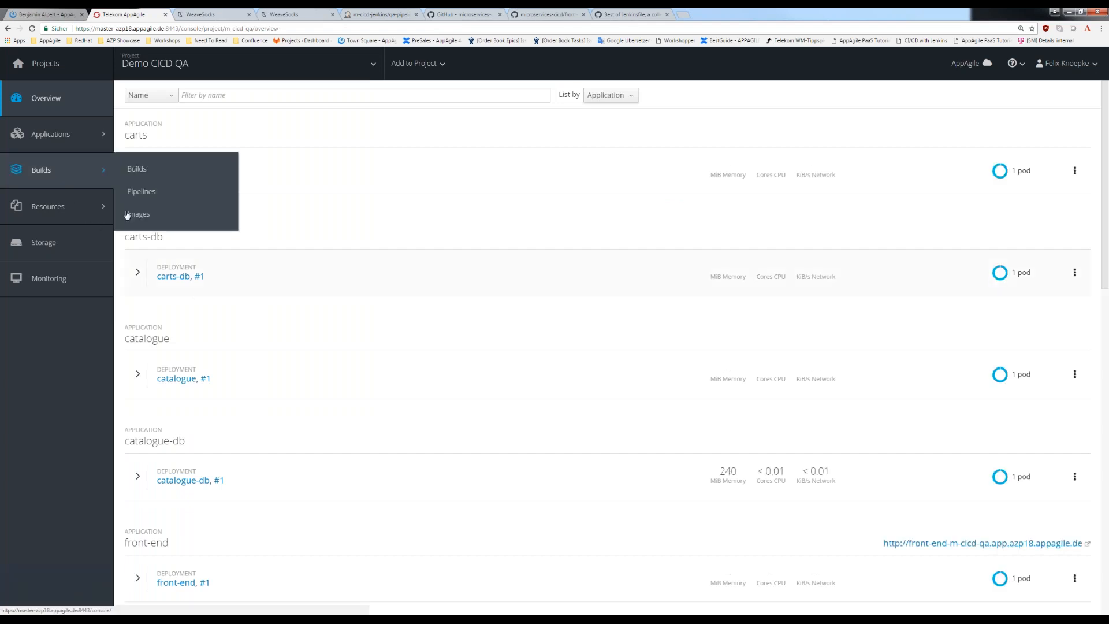
pyautogui.click(128, 215)
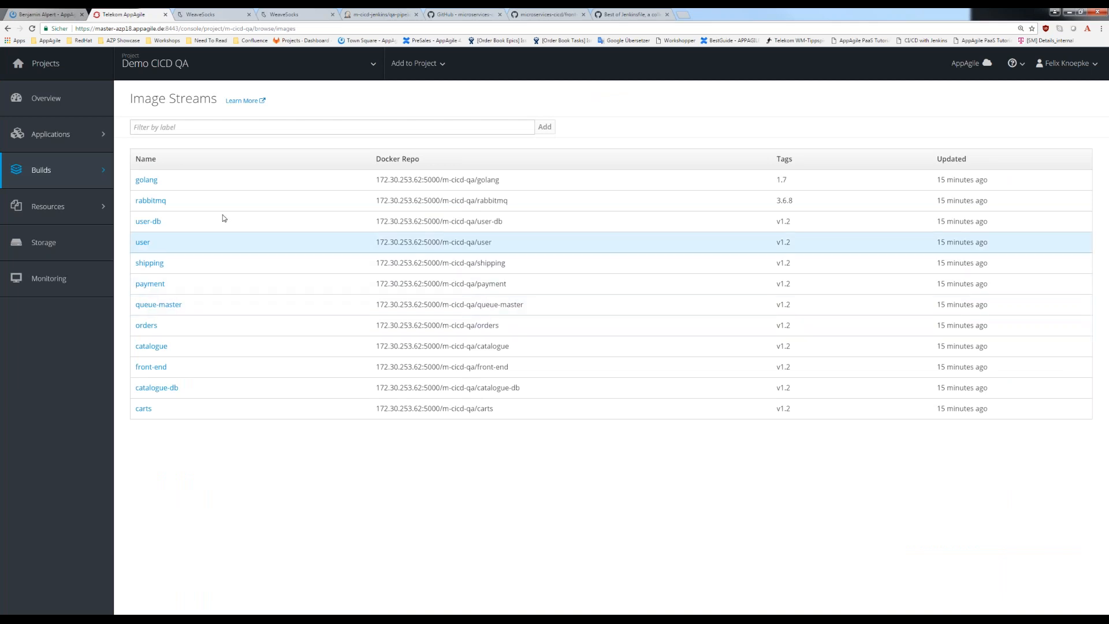
# - Return to the pipelines of Demo CICD Pipeline and open the log of front-end-qa-pipeline-v1.3 build #1
pyautogui.click(166, 66)
pyautogui.click(166, 139)
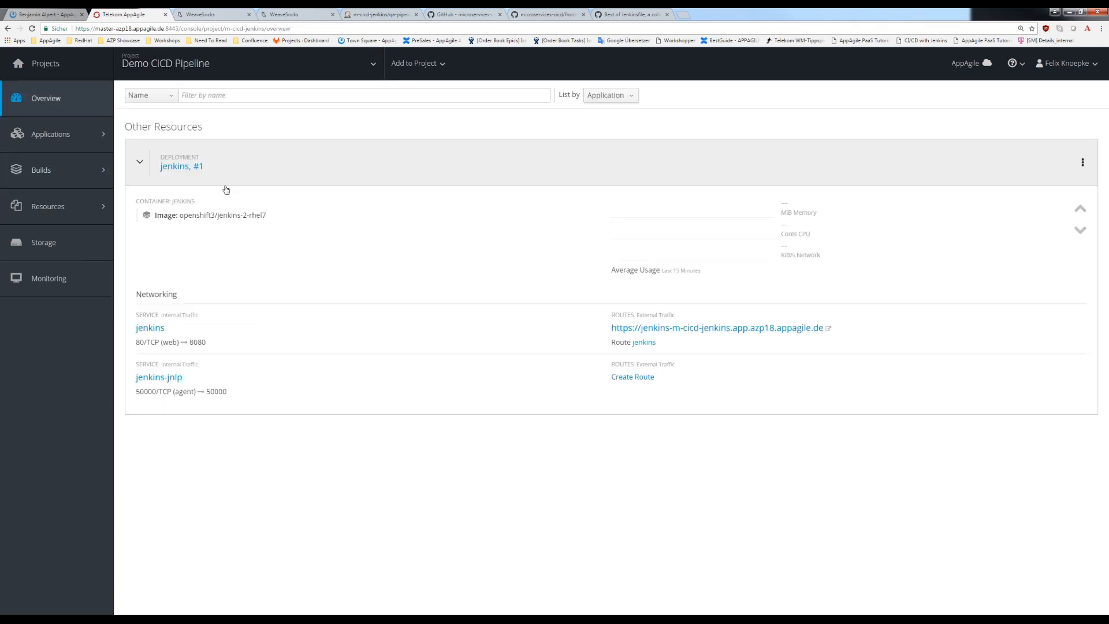
pyautogui.moveTo(35, 173)
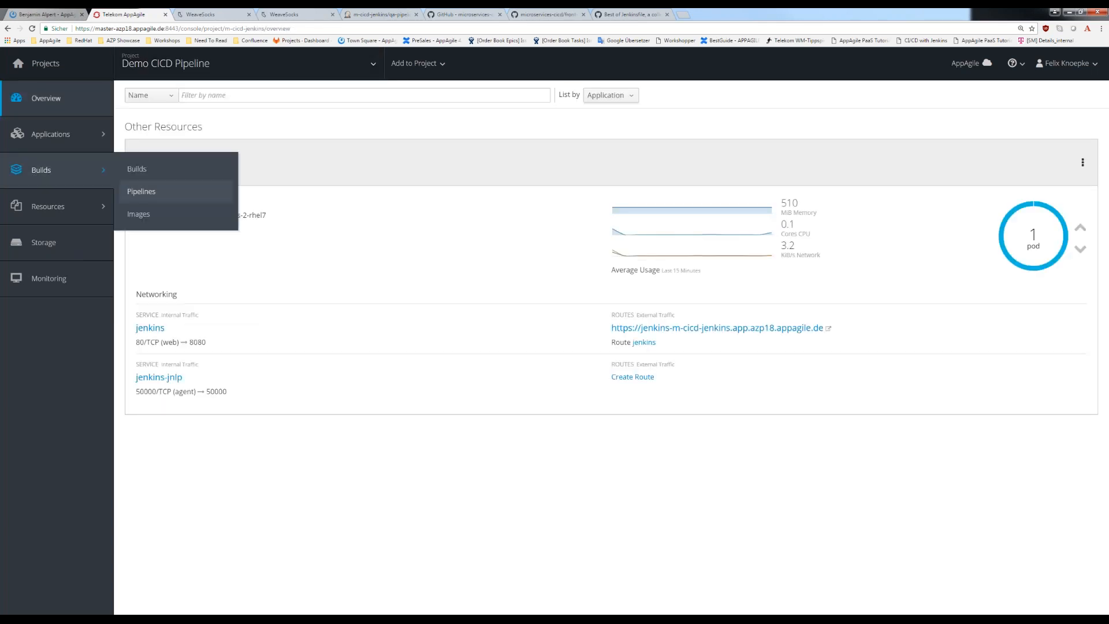
pyautogui.click(140, 191)
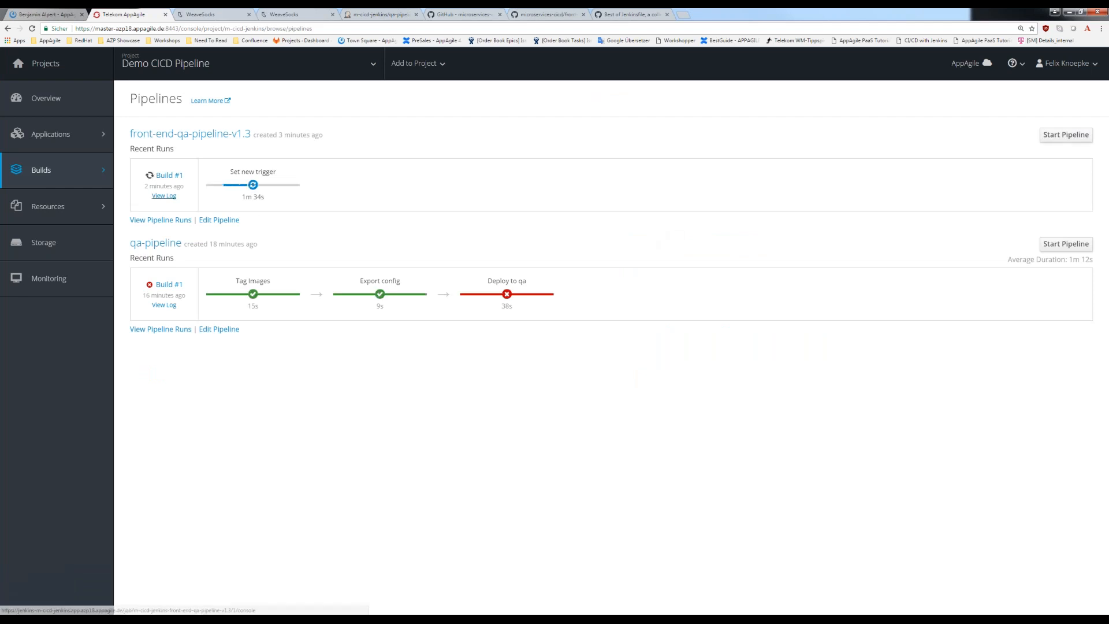
pyautogui.click(164, 195)
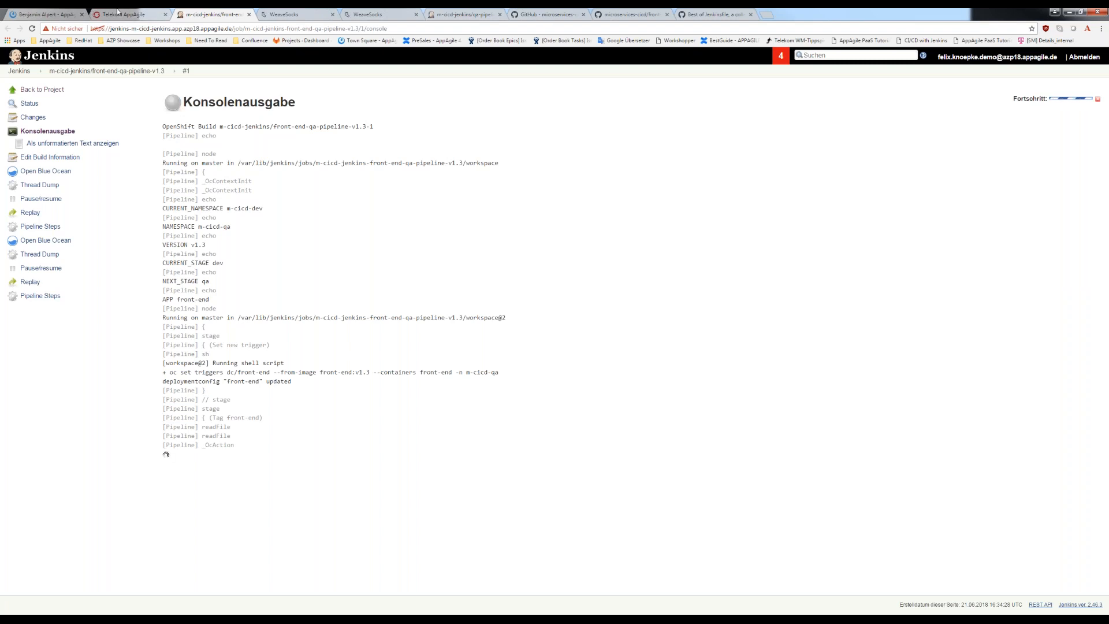
# - Check the progress of front-end-qa-pipeline-v1.3 in OpenShift and Jenkins, reopening the console log of build #1
pyautogui.click(117, 13)
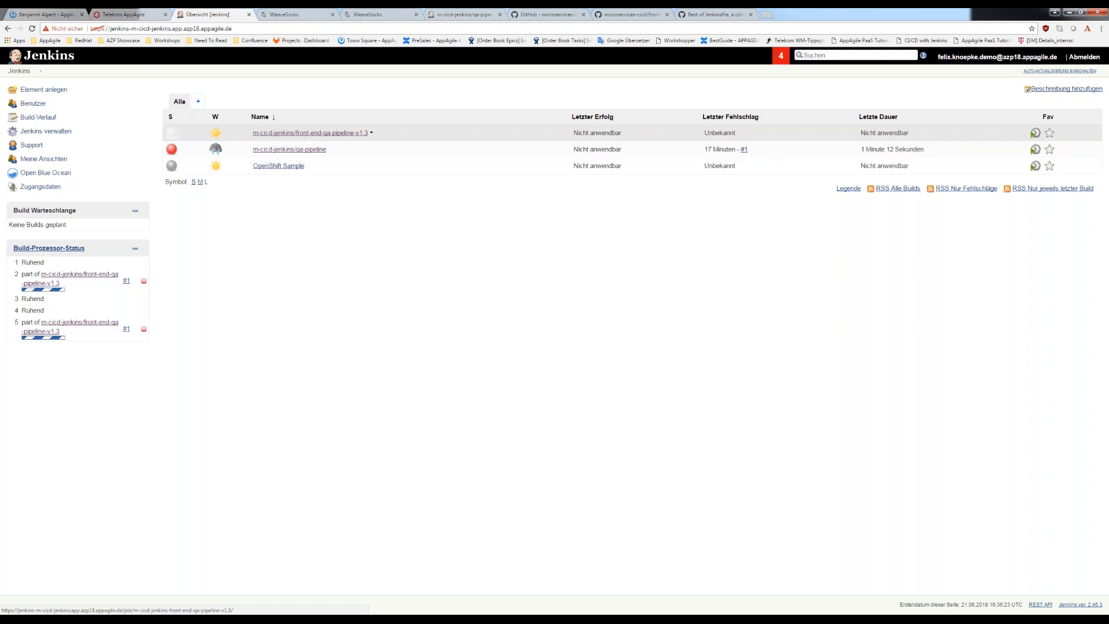
pyautogui.click(139, 14)
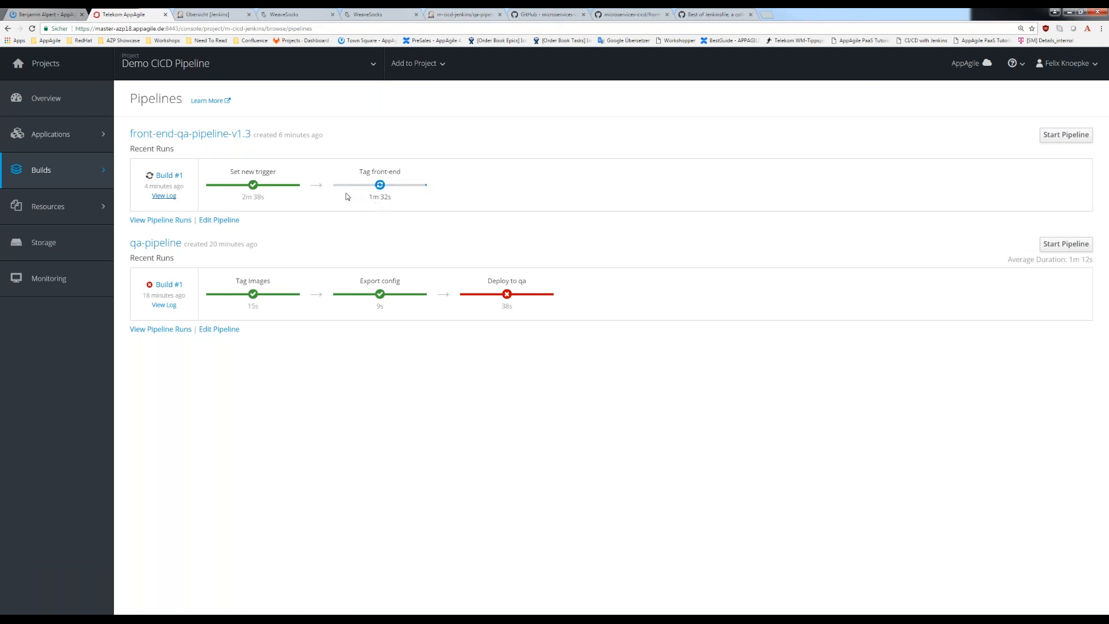
pyautogui.click(164, 196)
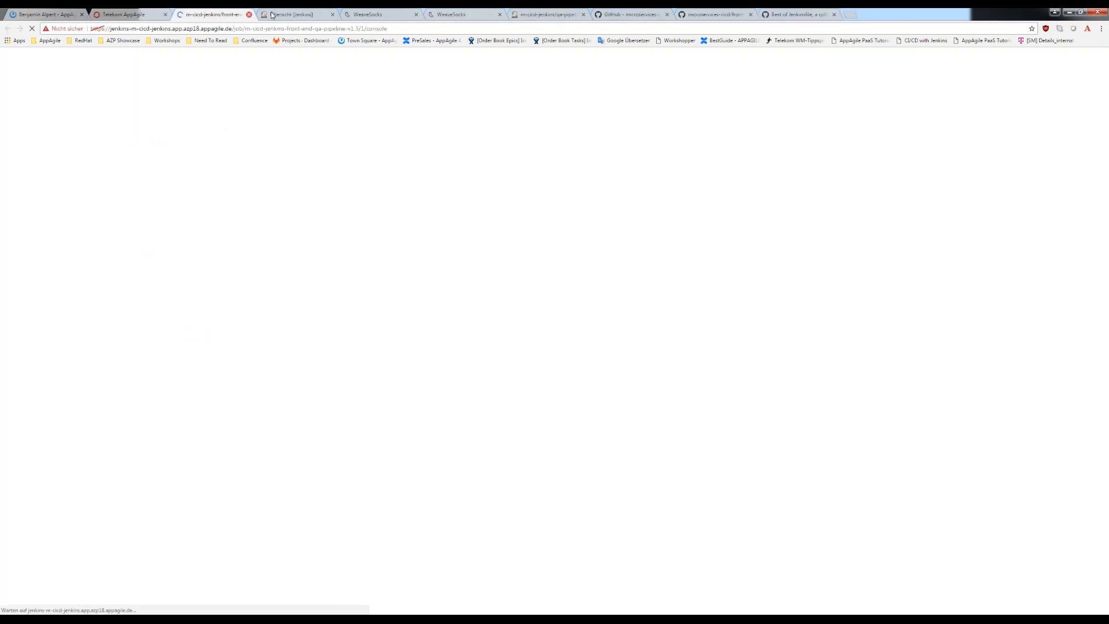
pyautogui.click(293, 15)
pyautogui.click(310, 132)
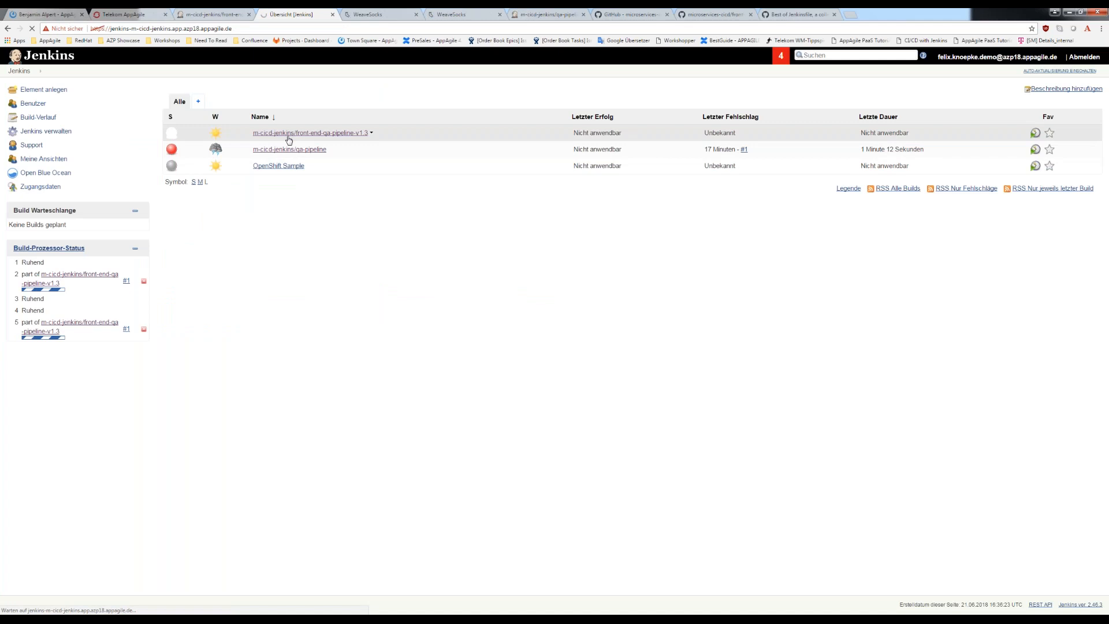
pyautogui.click(238, 16)
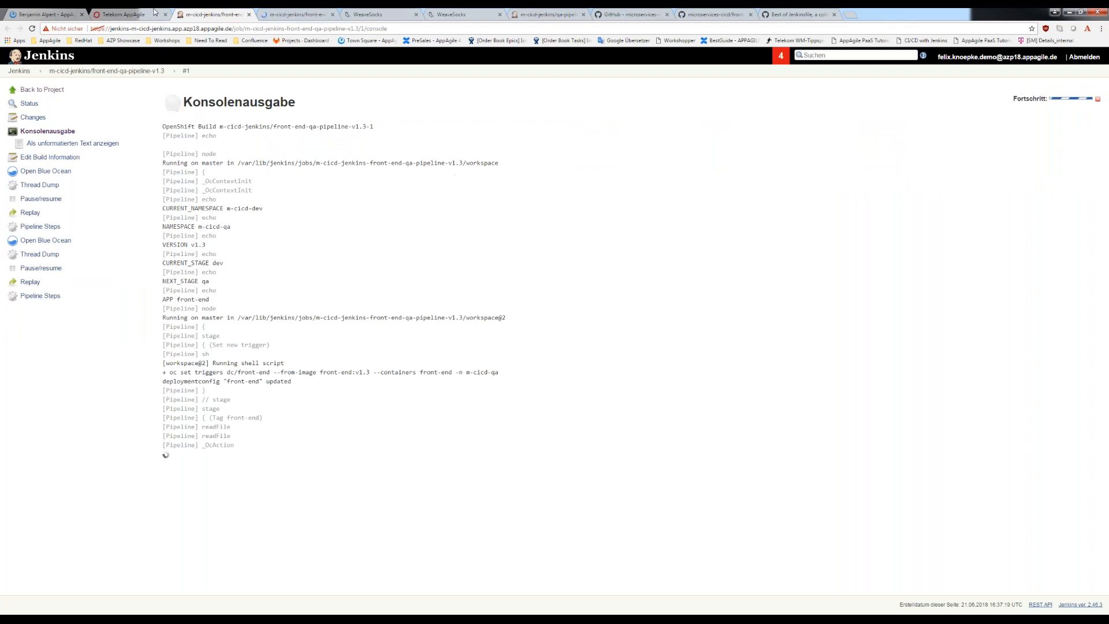
# - In the OpenShift console, open the configuration of the front-end deployment in Demo CICD QA and examine its new-image triggers
pyautogui.click(125, 12)
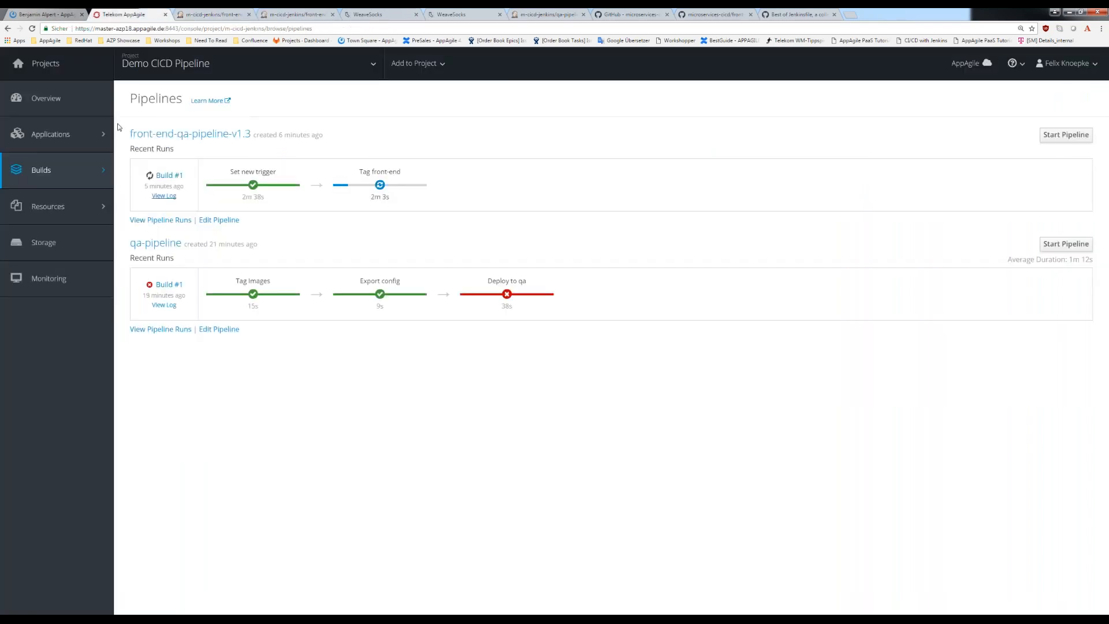
pyautogui.click(70, 139)
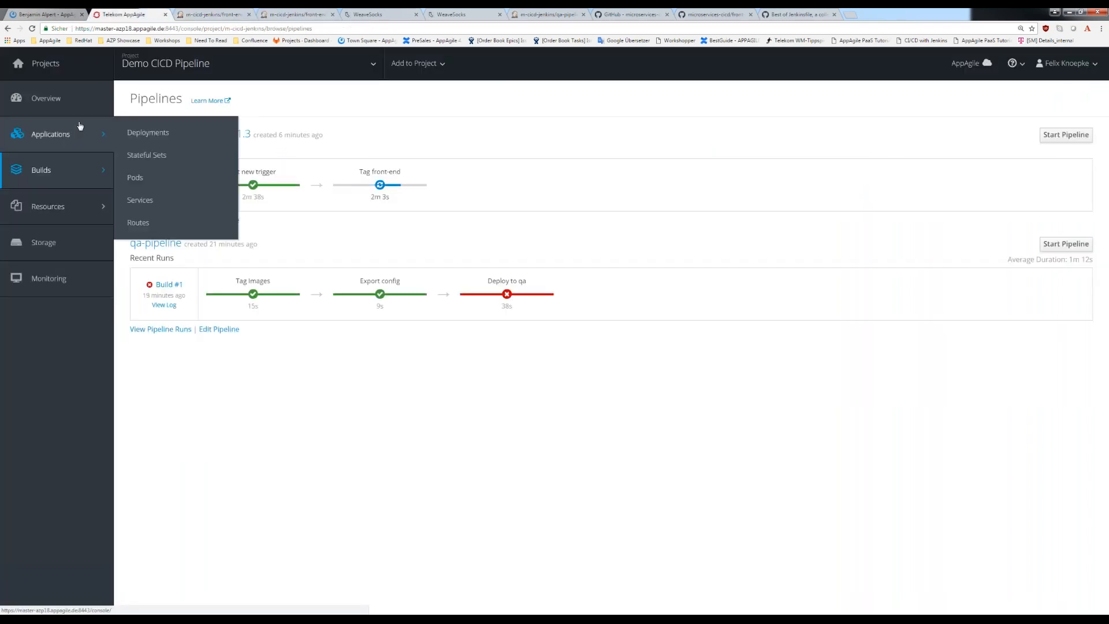
pyautogui.click(226, 64)
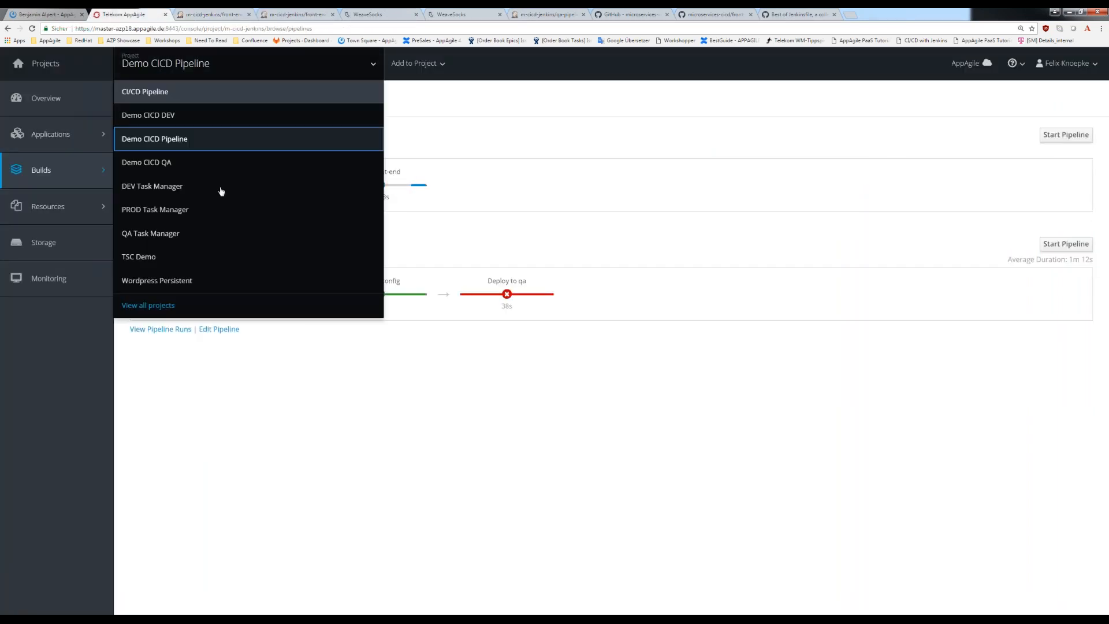
pyautogui.click(160, 162)
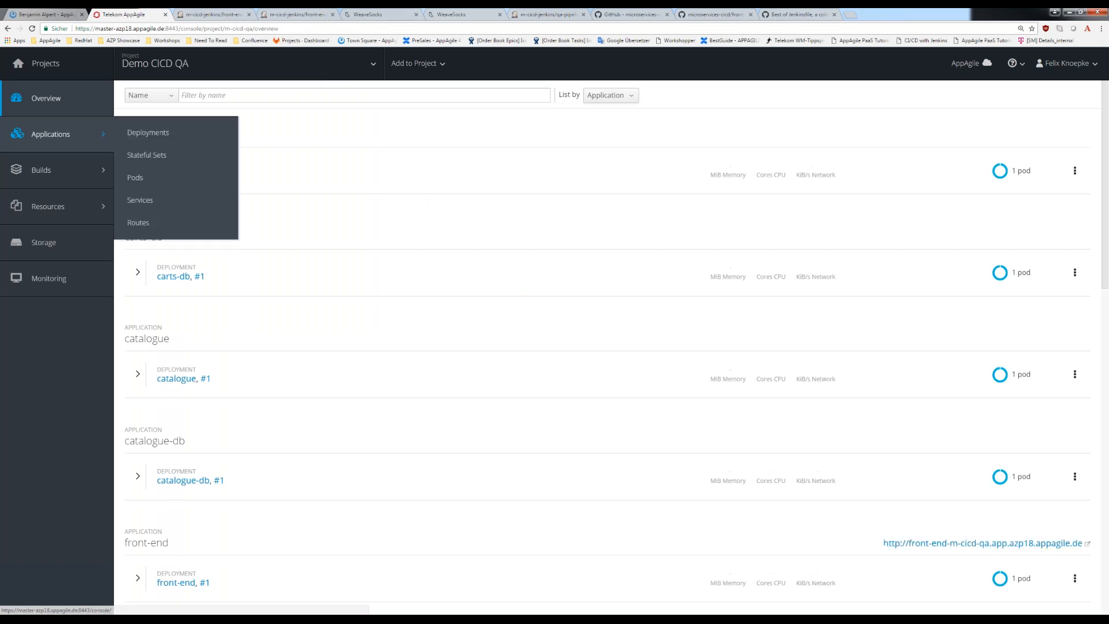
pyautogui.moveTo(98, 138)
pyautogui.click(152, 139)
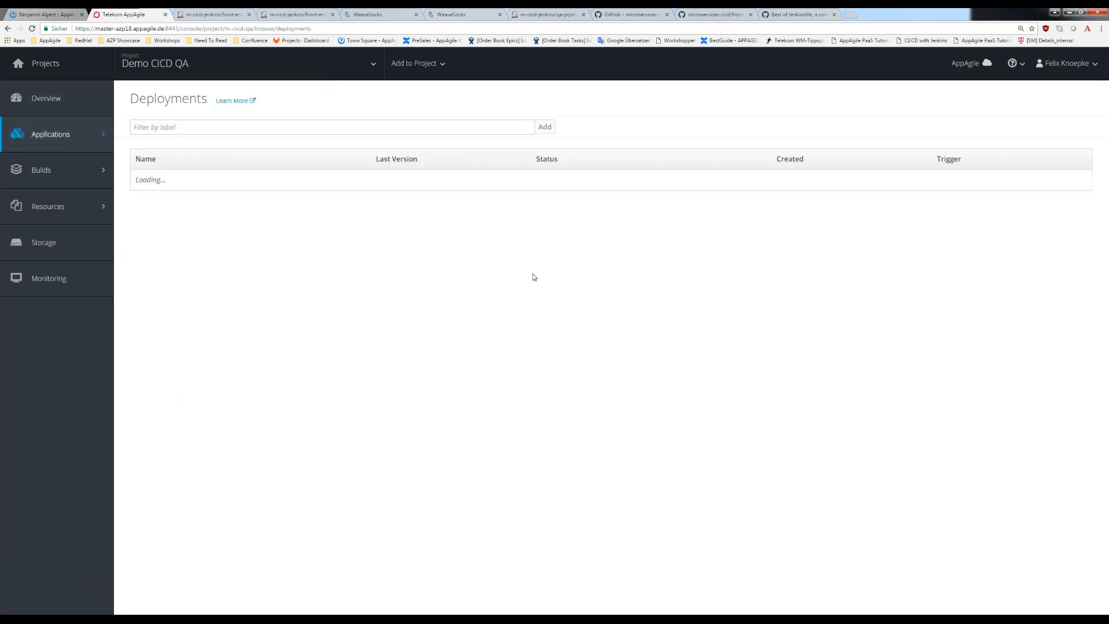
pyautogui.click(156, 264)
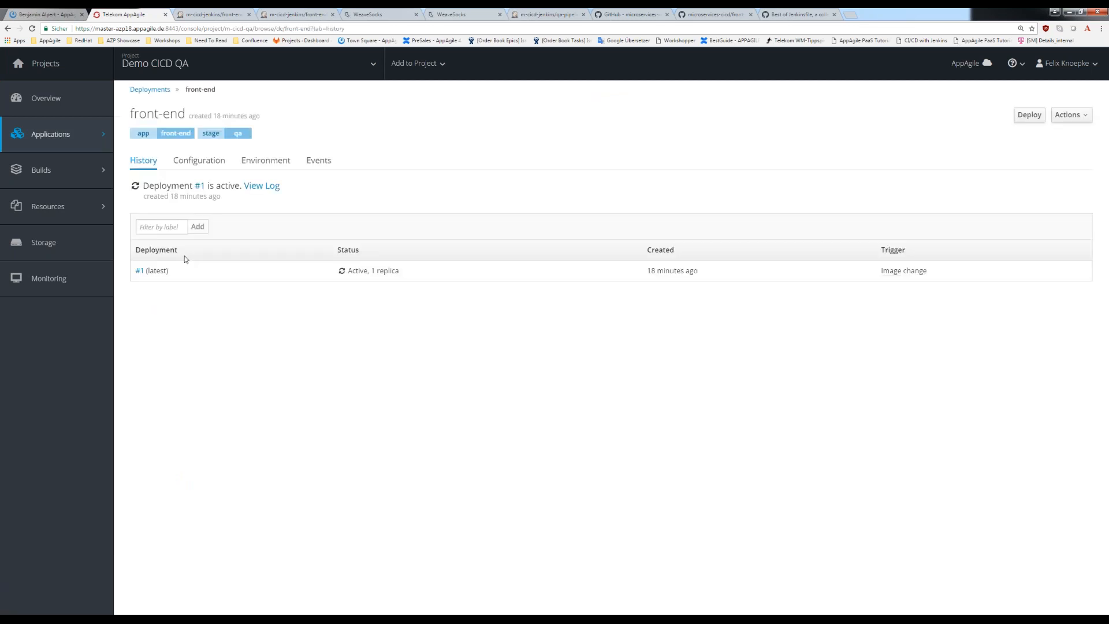
pyautogui.click(199, 160)
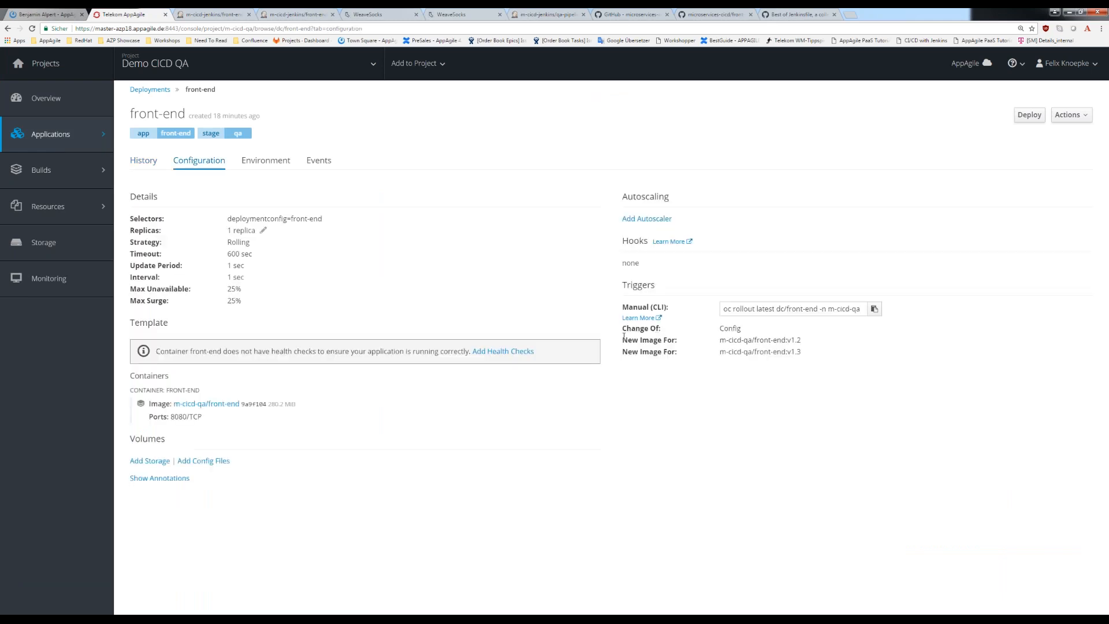
pyautogui.moveTo(624, 336); pyautogui.dragTo(820, 340)
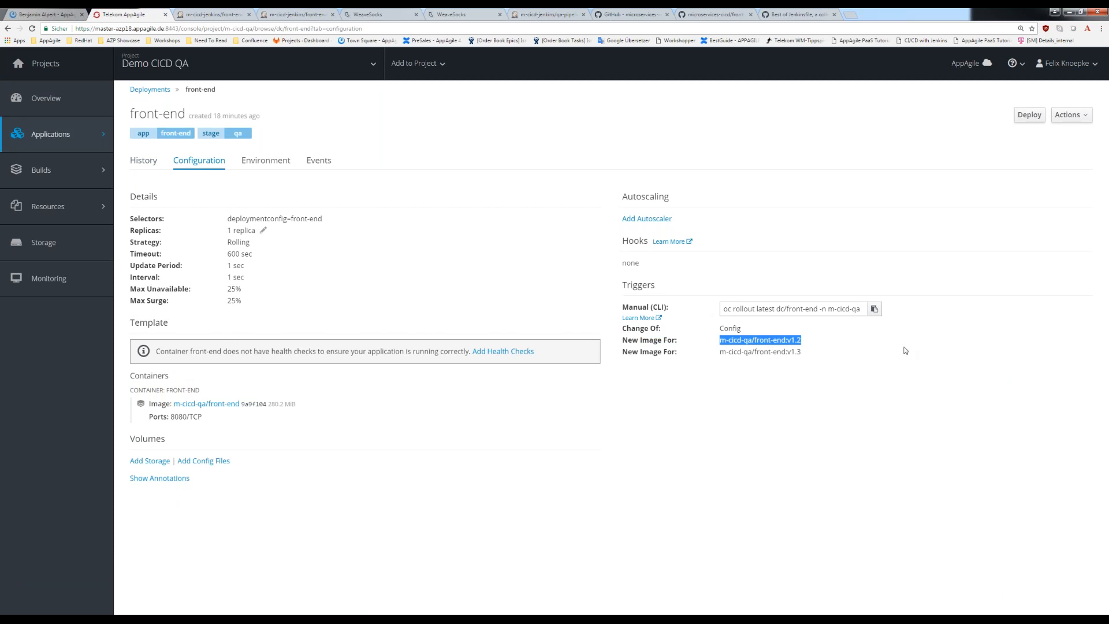
pyautogui.moveTo(720, 352); pyautogui.dragTo(841, 356)
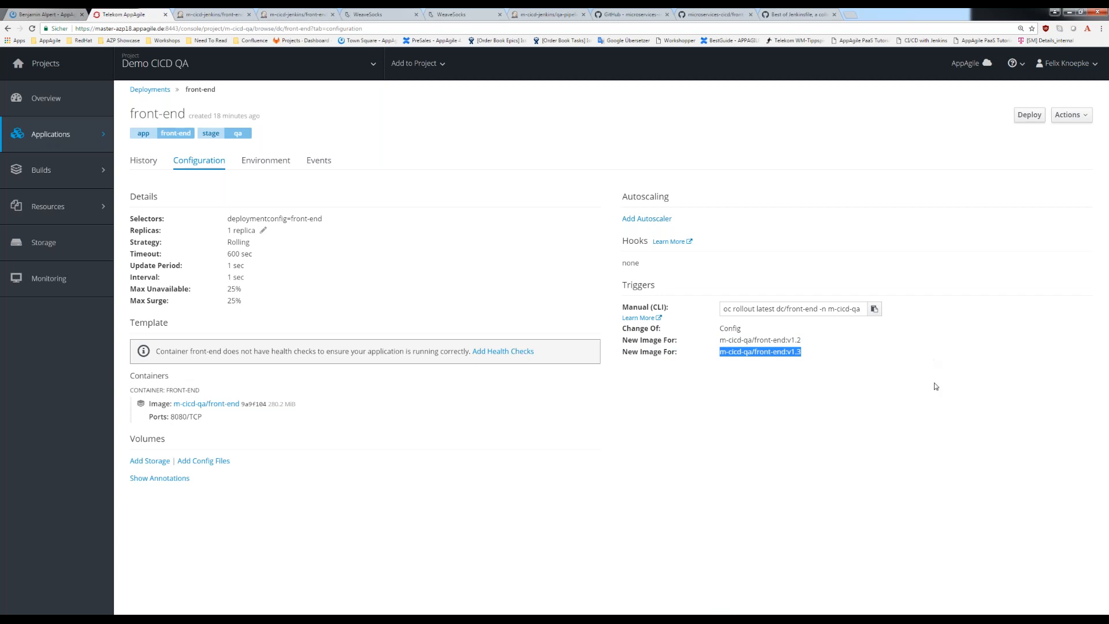
pyautogui.click(664, 421)
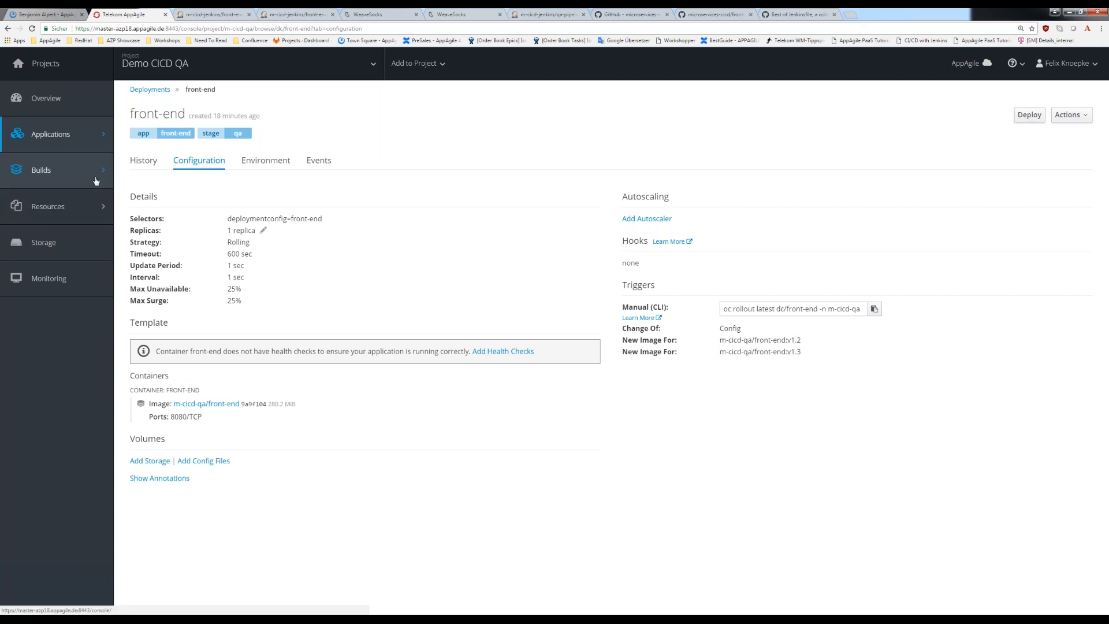
# - Open the image streams of Demo CICD QA and check the front-end's tags and update time
pyautogui.moveTo(95, 181)
pyautogui.click(128, 215)
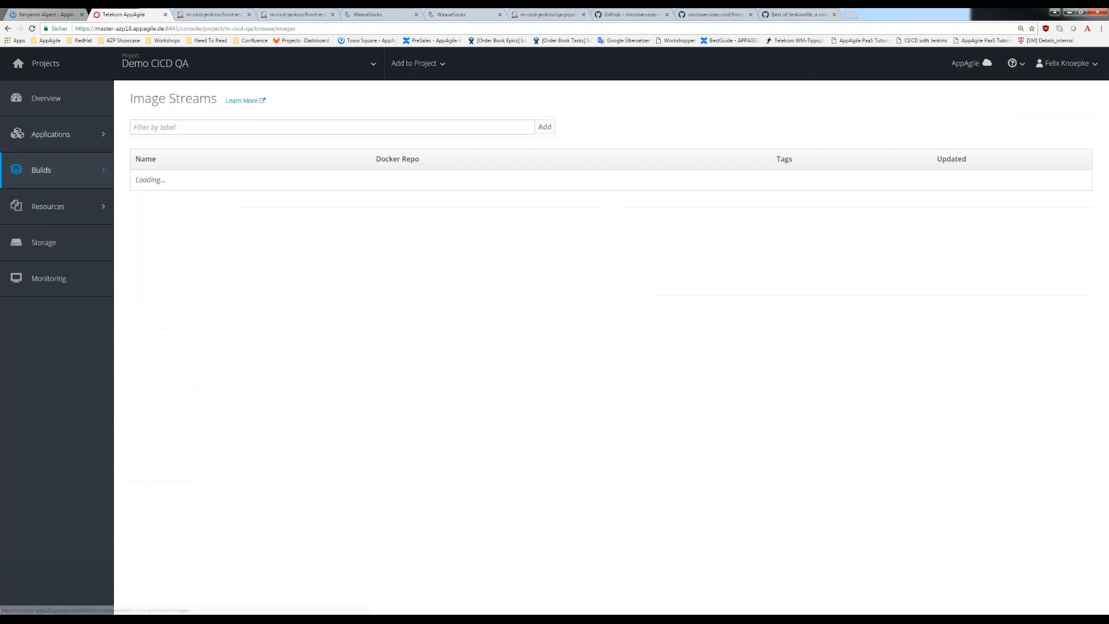
pyautogui.tripleClick(804, 367)
pyautogui.moveTo(1040, 367); pyautogui.dragTo(936, 367)
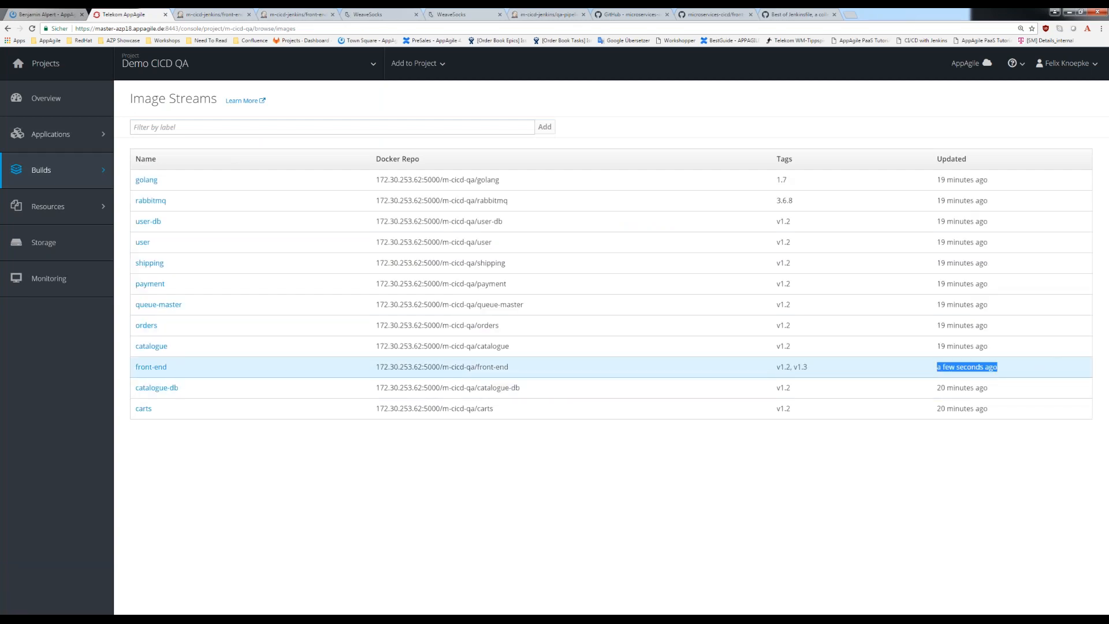
pyautogui.moveTo(832, 372); pyautogui.dragTo(797, 372)
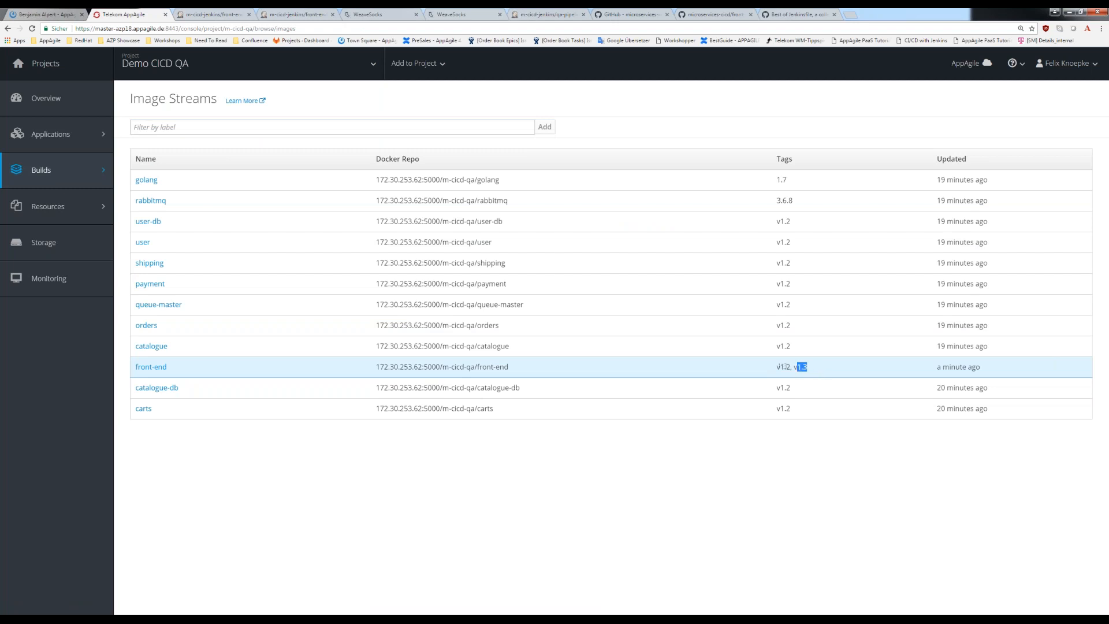
pyautogui.click(814, 369)
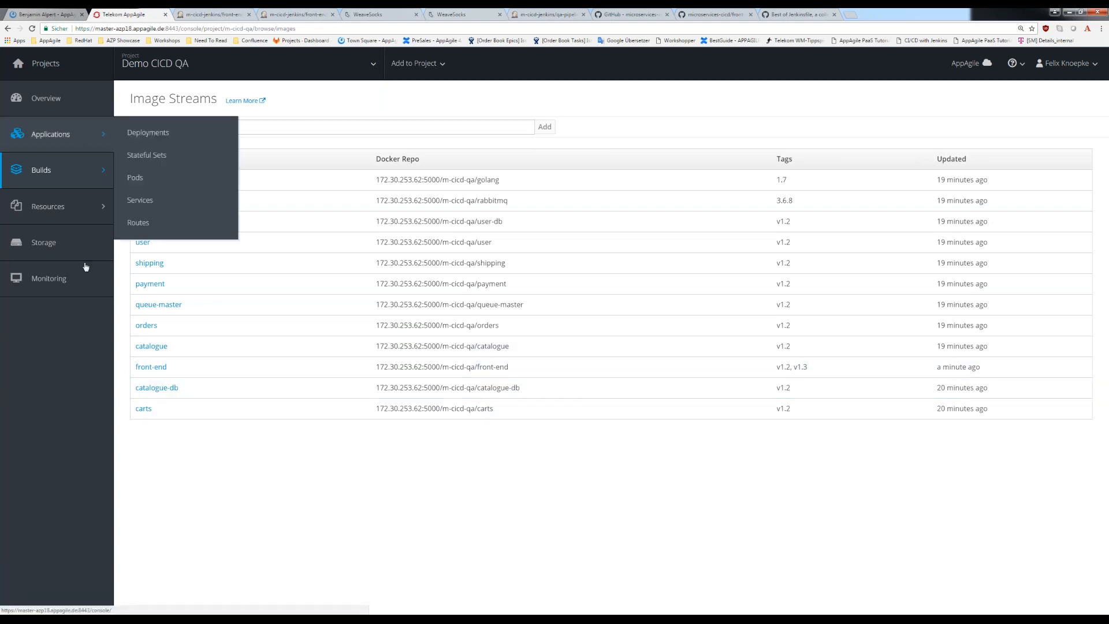
# - Check the deployments and pods lists of Demo CICD QA for a new front-end rollout
pyautogui.click(148, 132)
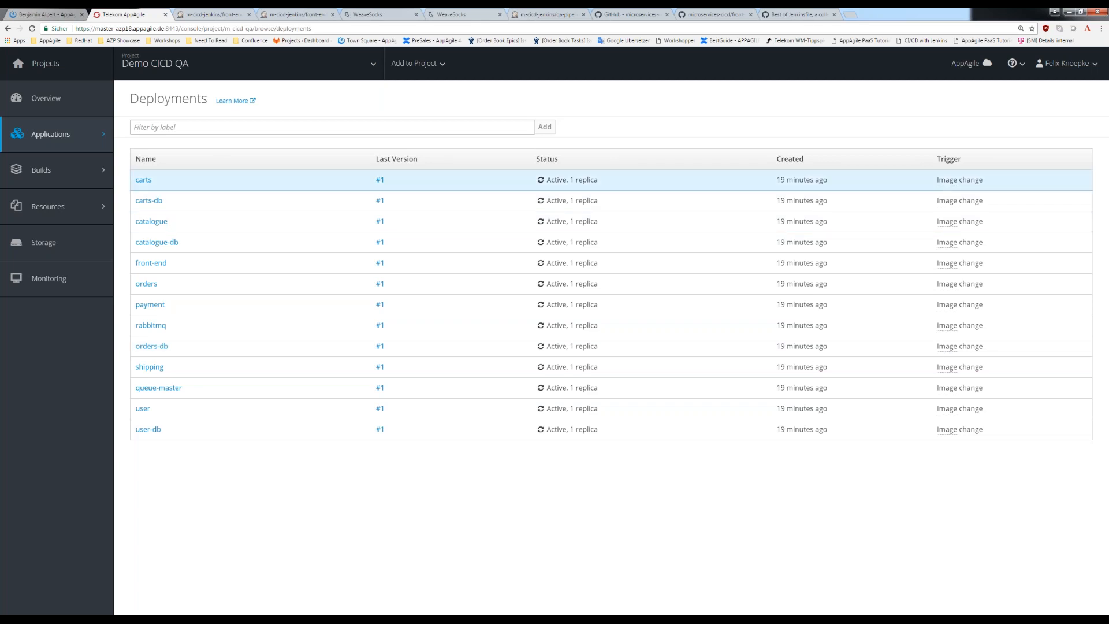
pyautogui.moveTo(94, 139)
pyautogui.click(143, 178)
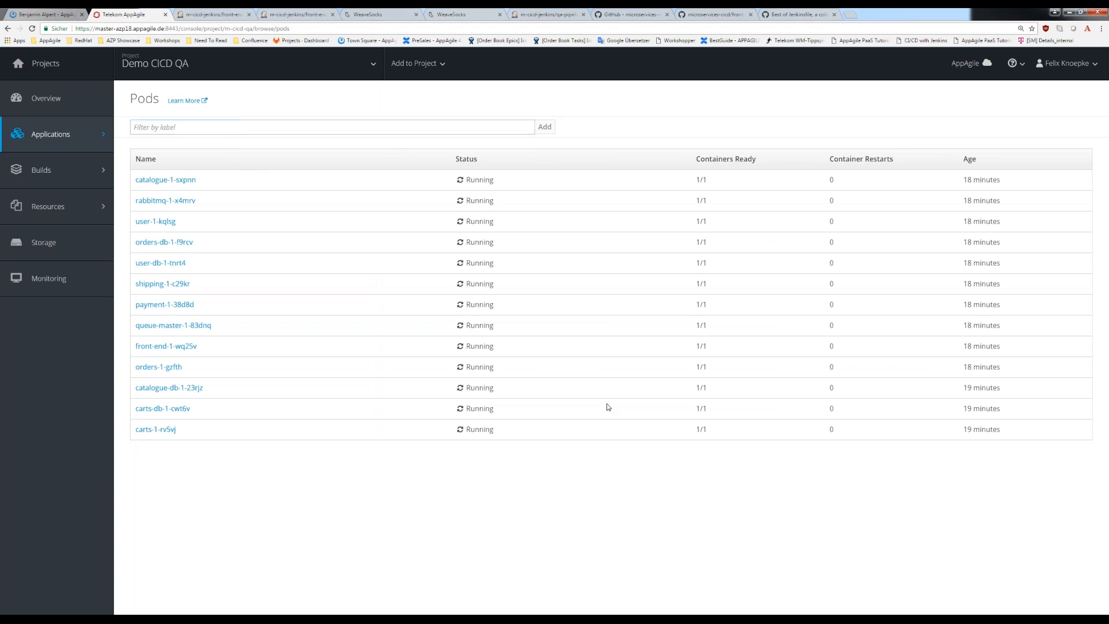
# - Recheck the Jenkins console log of front-end-qa-pipeline-v1.3 build #1, selecting its whole content, and return to the OpenShift console
pyautogui.click(200, 13)
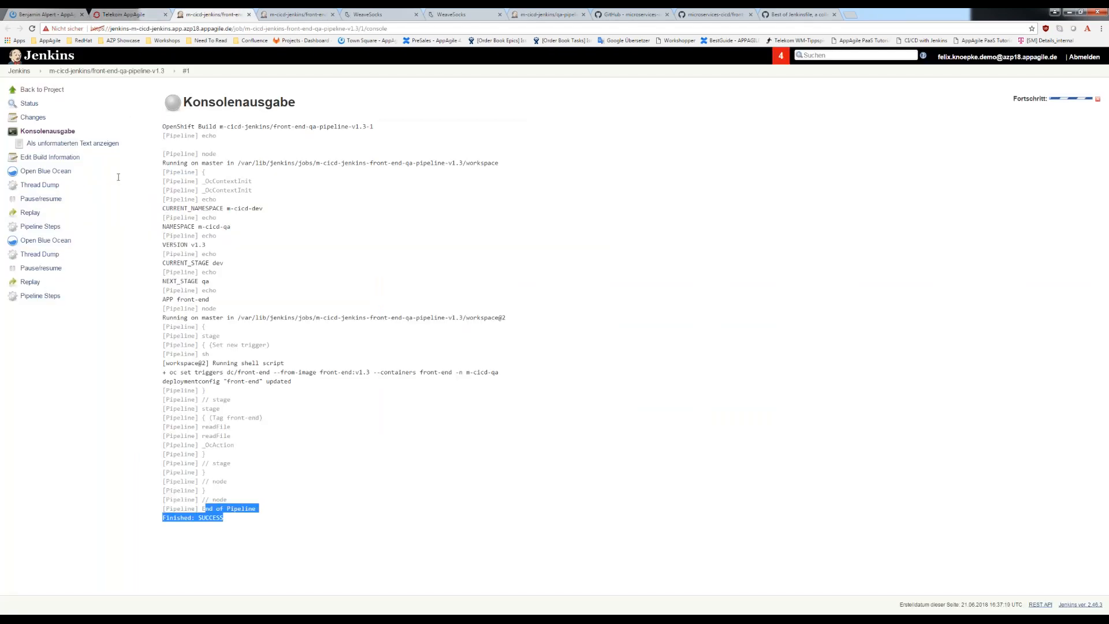
pyautogui.hotkey('ctrl', 'a')
pyautogui.hotkey('ctrl', 'shift', 'Tab')
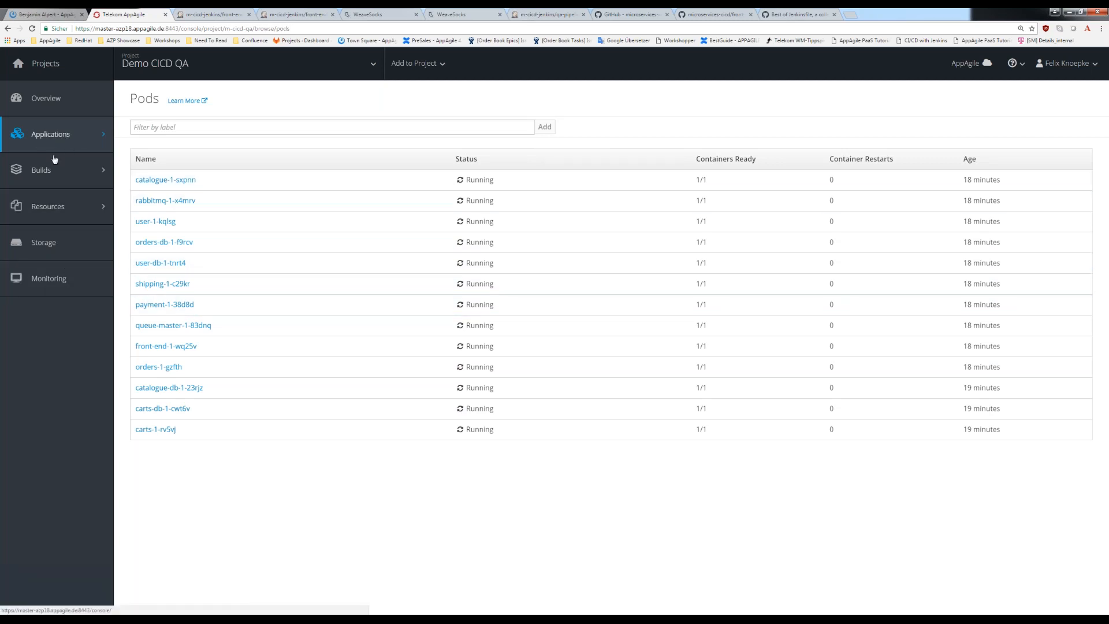
# - Open the overview of Demo CICD QA to check the state of its deployments
pyautogui.click(75, 148)
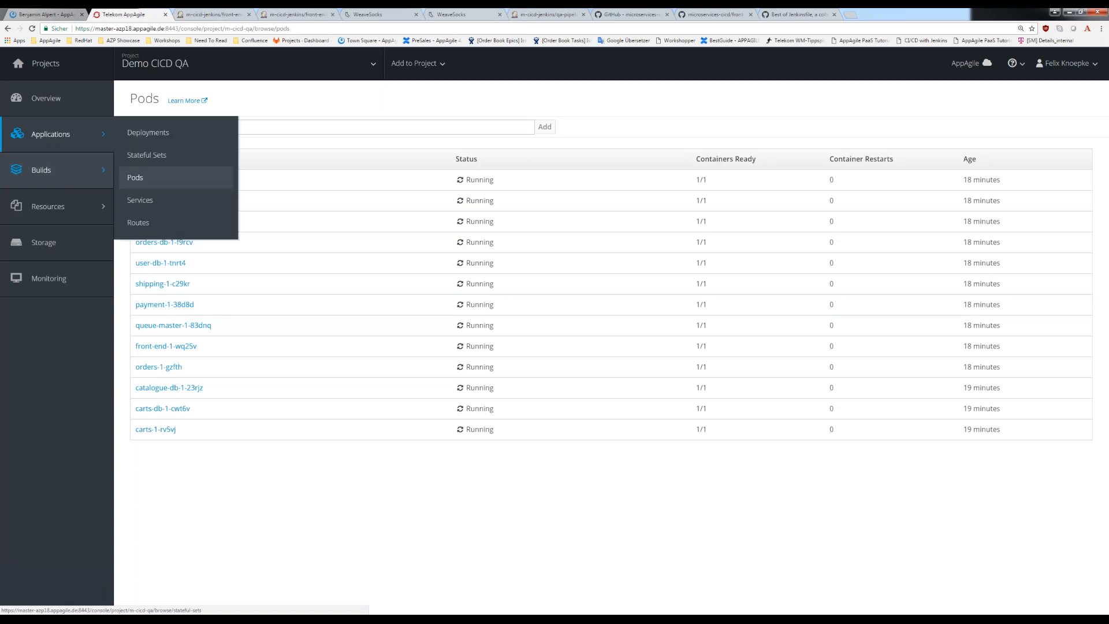
pyautogui.click(51, 105)
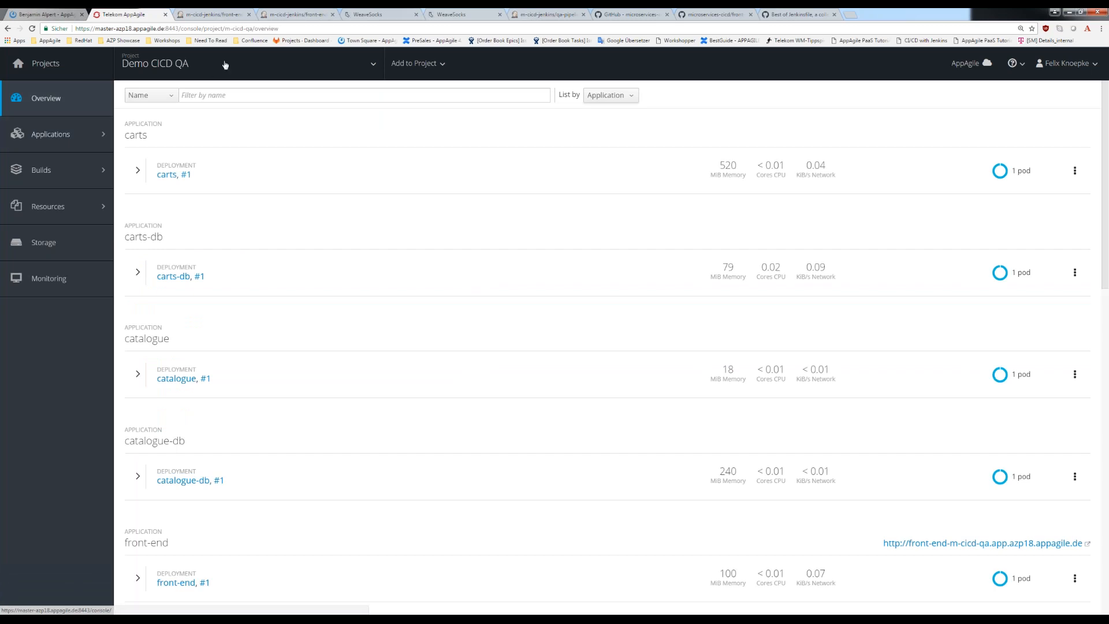
pyautogui.click(225, 64)
pyautogui.click(226, 65)
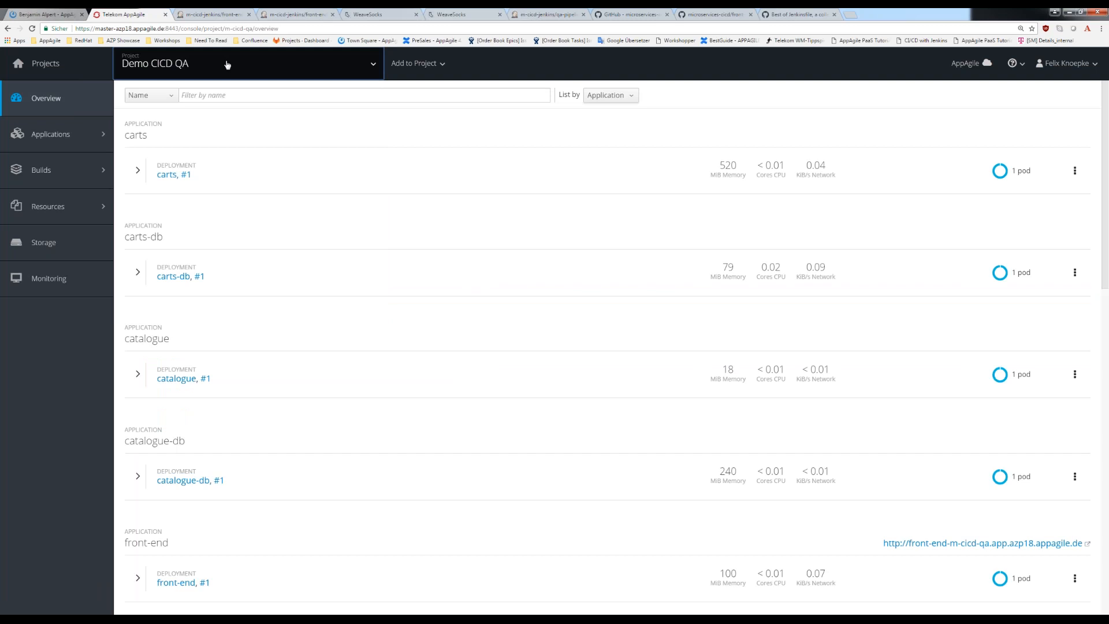
pyautogui.moveTo(179, 620)
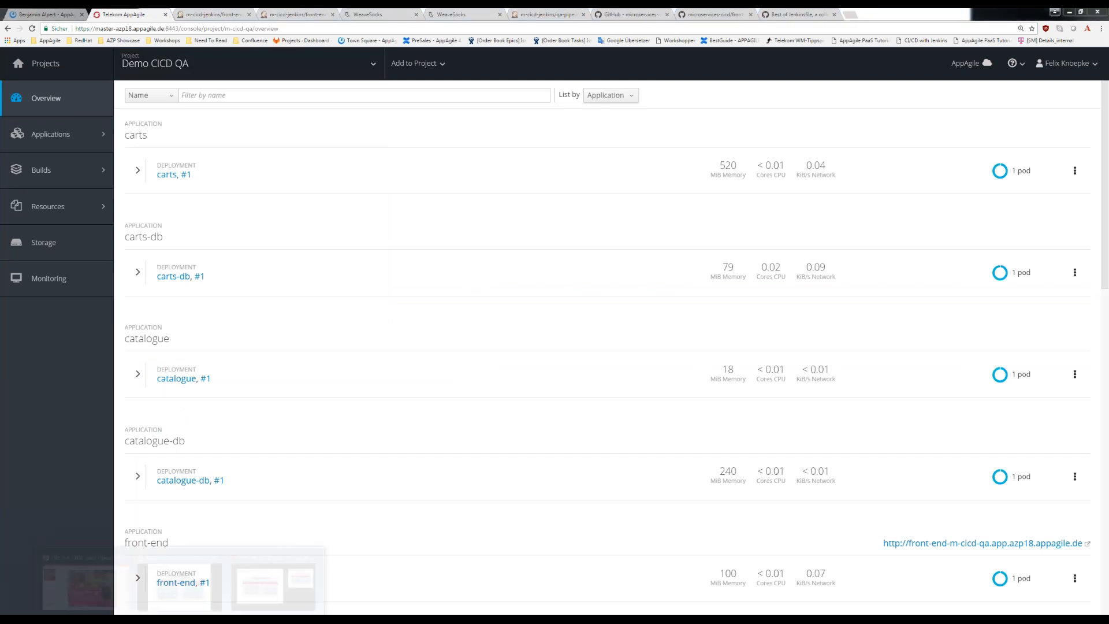
pyautogui.click(273, 578)
pyautogui.press('Right')
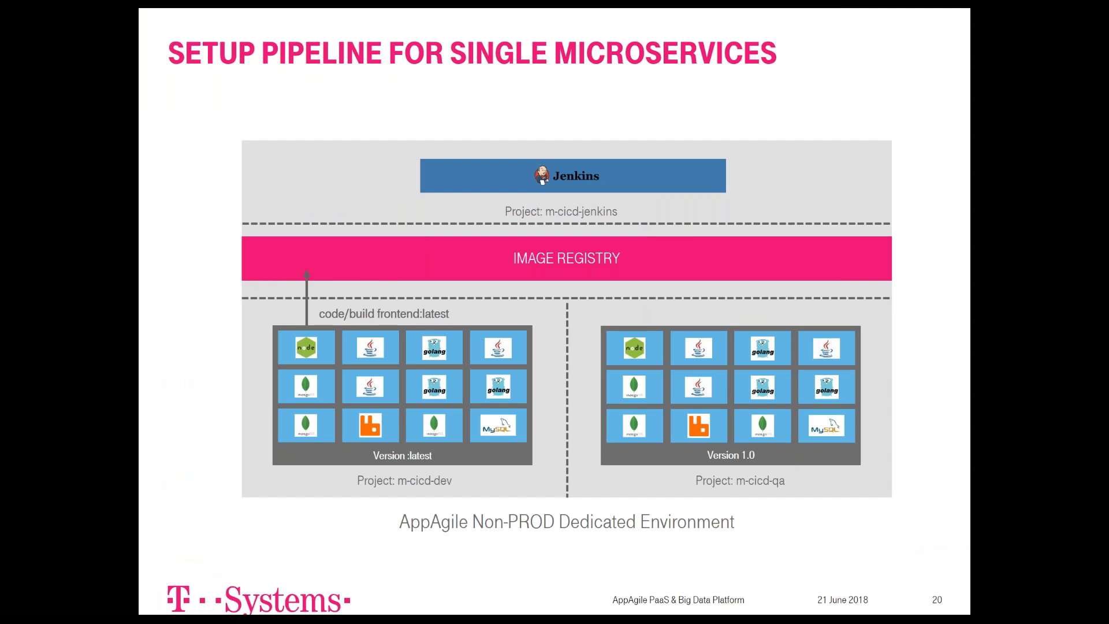
pyautogui.press('Right')
pyautogui.press('Right')
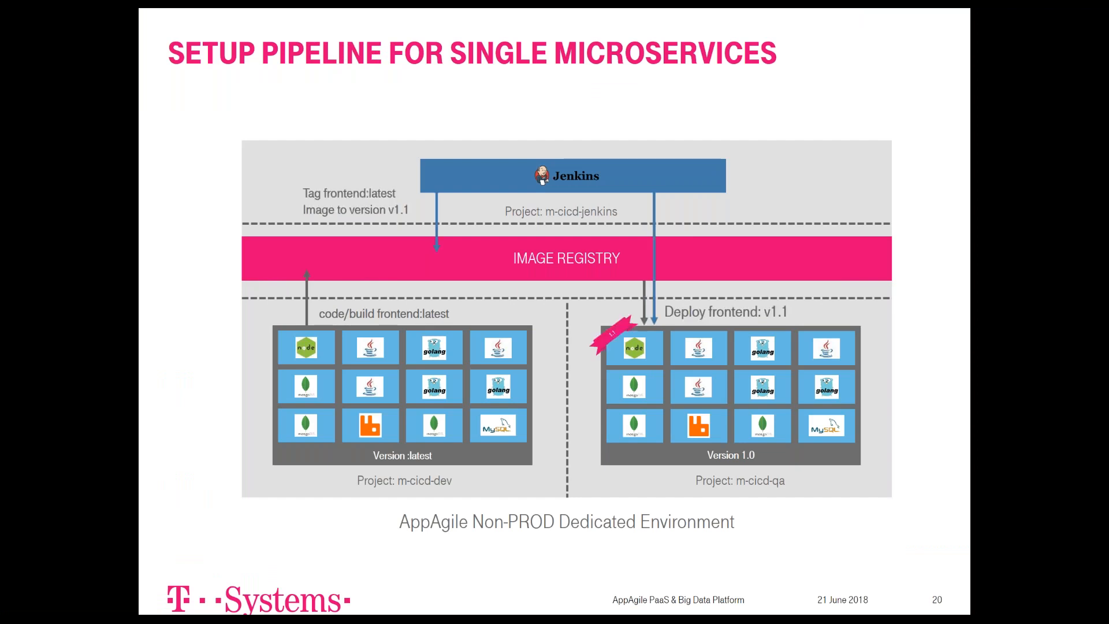
pyautogui.press('Right')
pyautogui.press('Left')
pyautogui.press('Right')
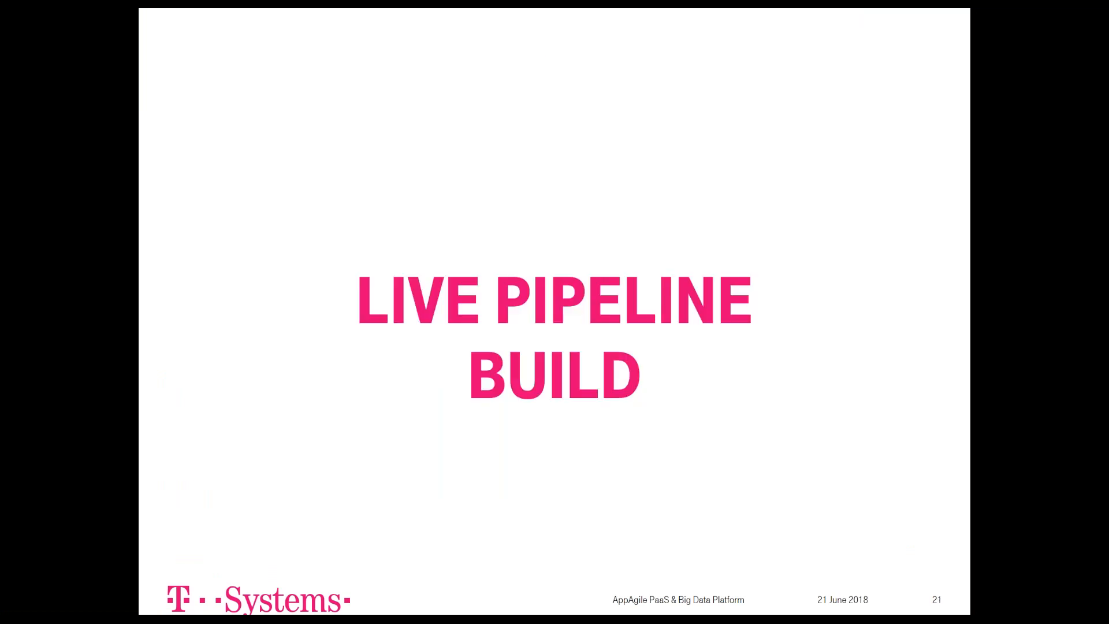
pyautogui.press('Right')
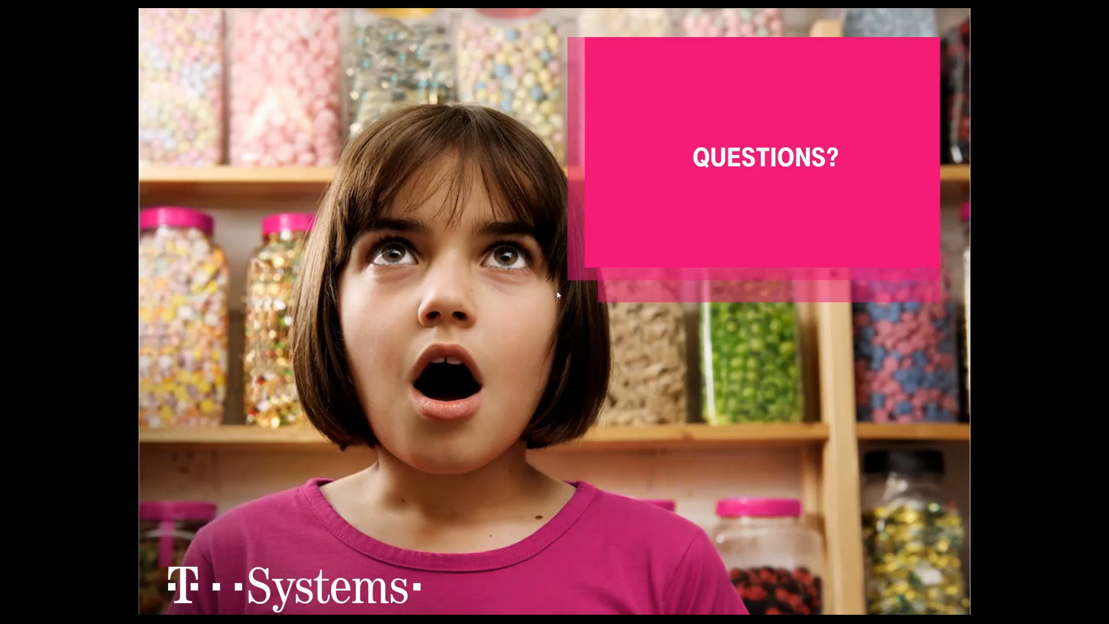
# - Return to the OpenShift console and check the front-end's tags in the image streams of Demo CICD QA
pyautogui.hotkey('alt', 'Tab')
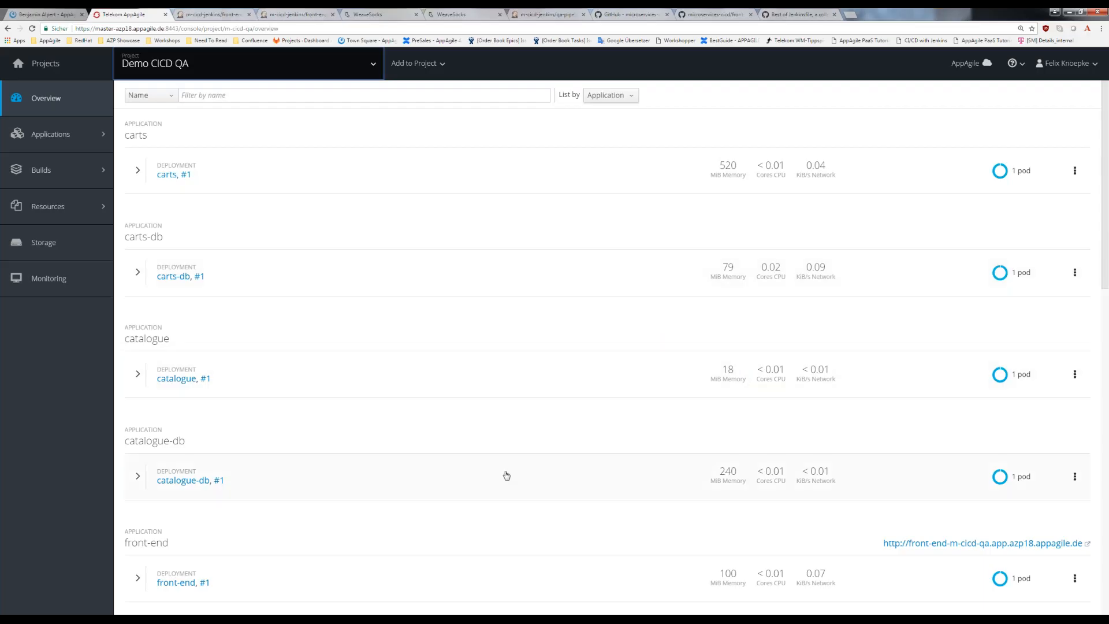
pyautogui.scroll(-1, 506, 475)
pyautogui.scroll(-2, 508, 474)
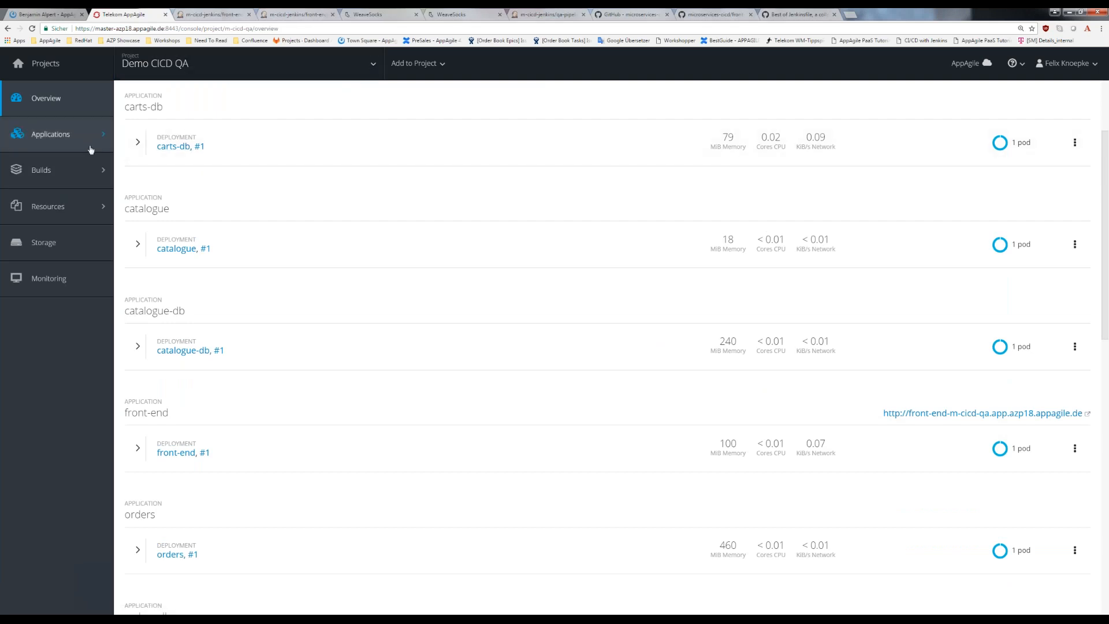
pyautogui.moveTo(91, 151)
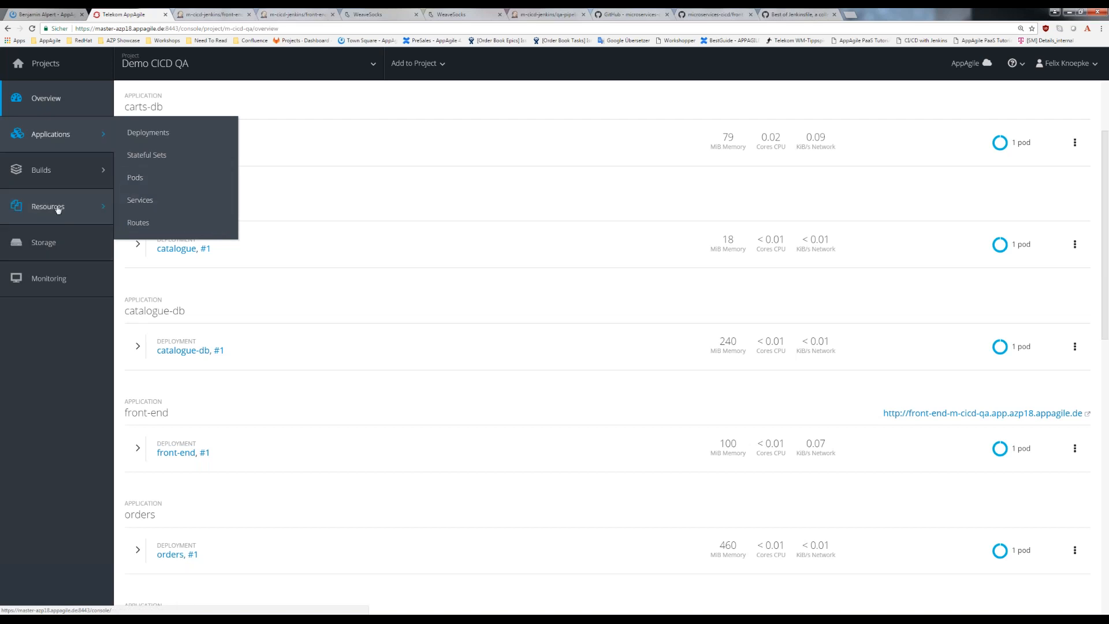
pyautogui.moveTo(56, 208)
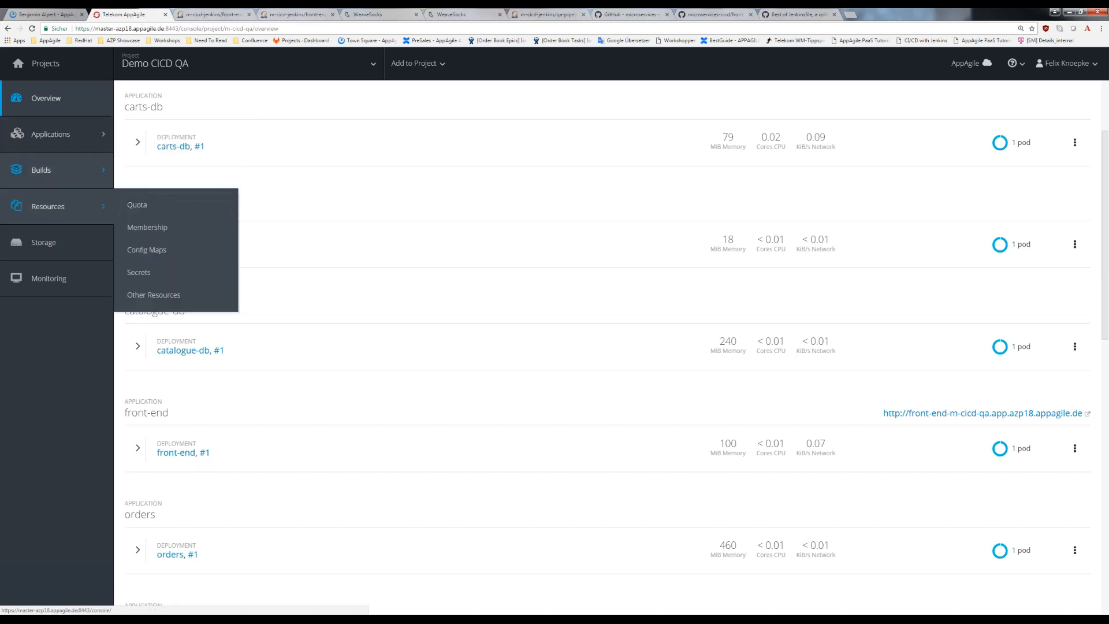
pyautogui.moveTo(99, 171)
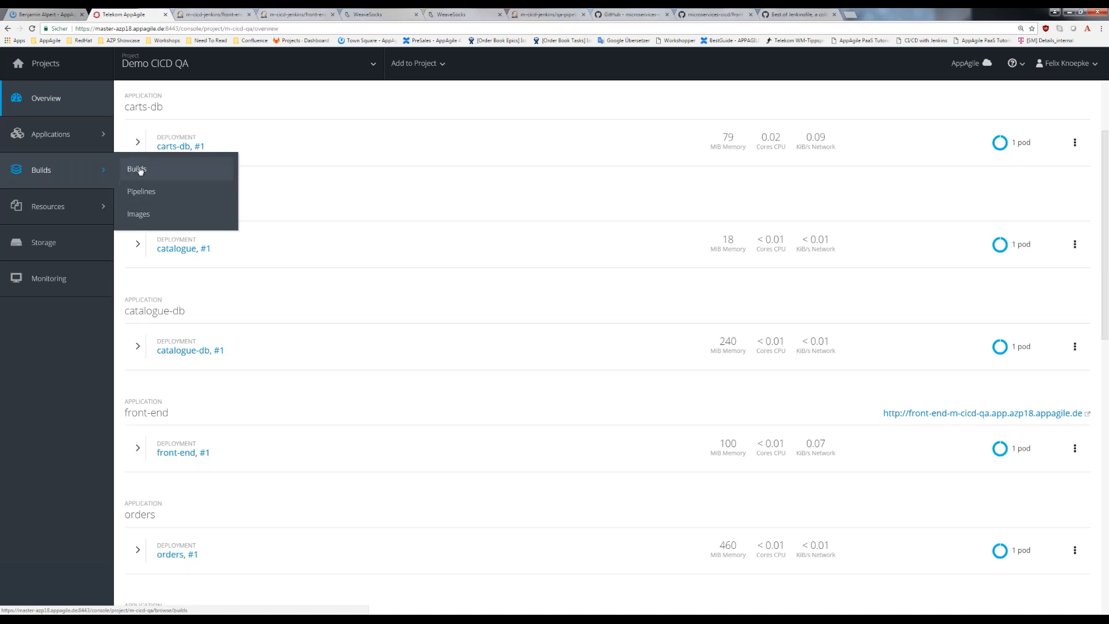
pyautogui.click(139, 214)
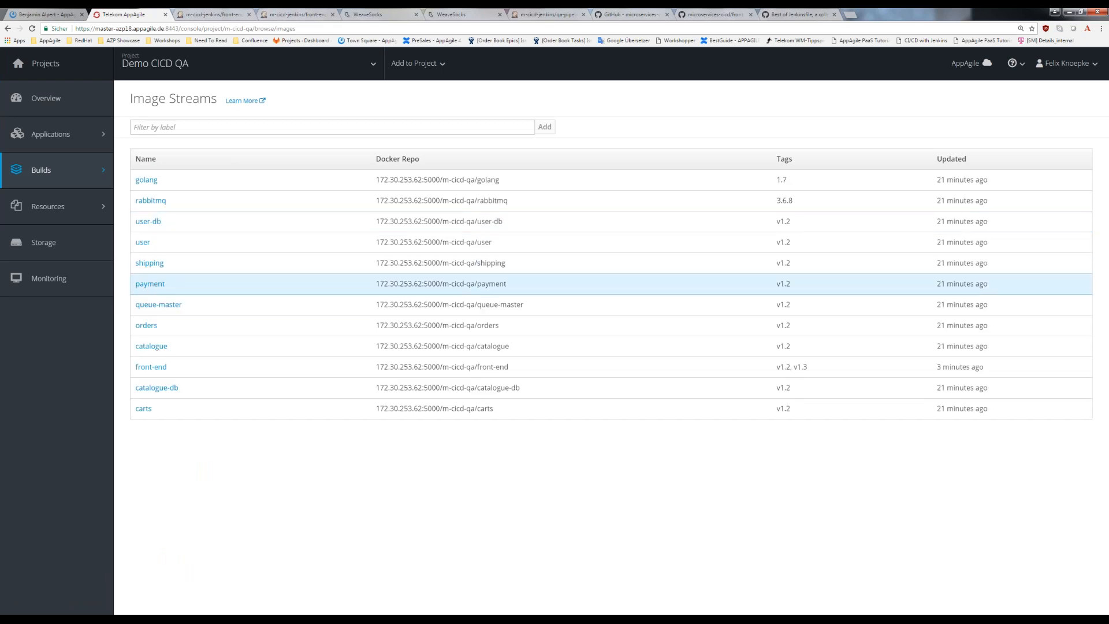
pyautogui.moveTo(762, 376); pyautogui.dragTo(810, 373)
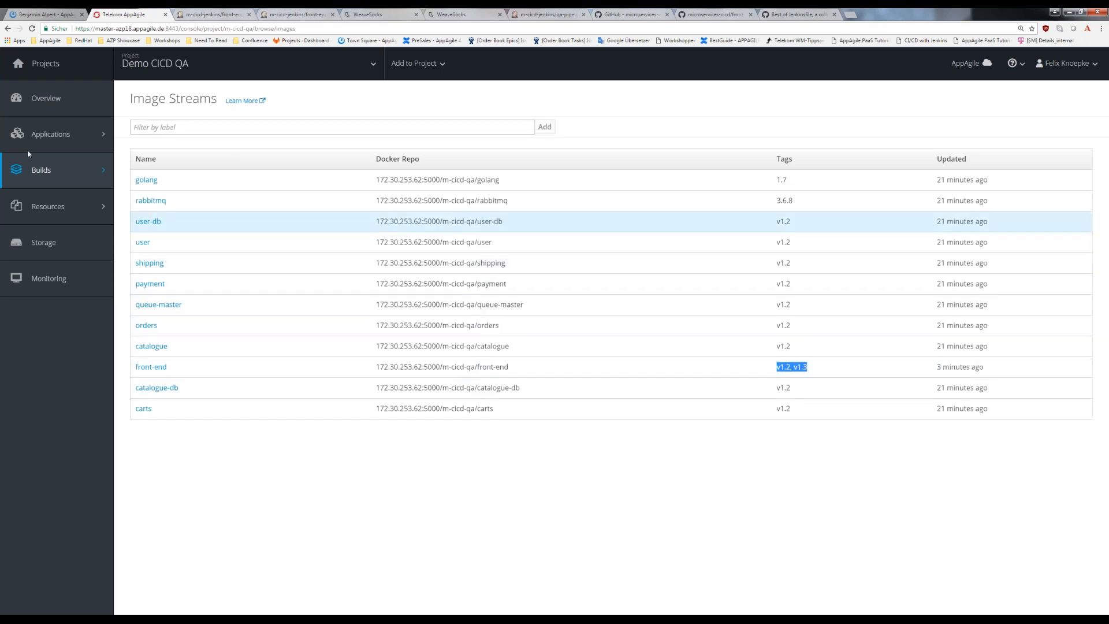
# - Open the configuration of the front-end deployment in Demo CICD QA and examine its new-image trigger for v1.3
pyautogui.moveTo(58, 139)
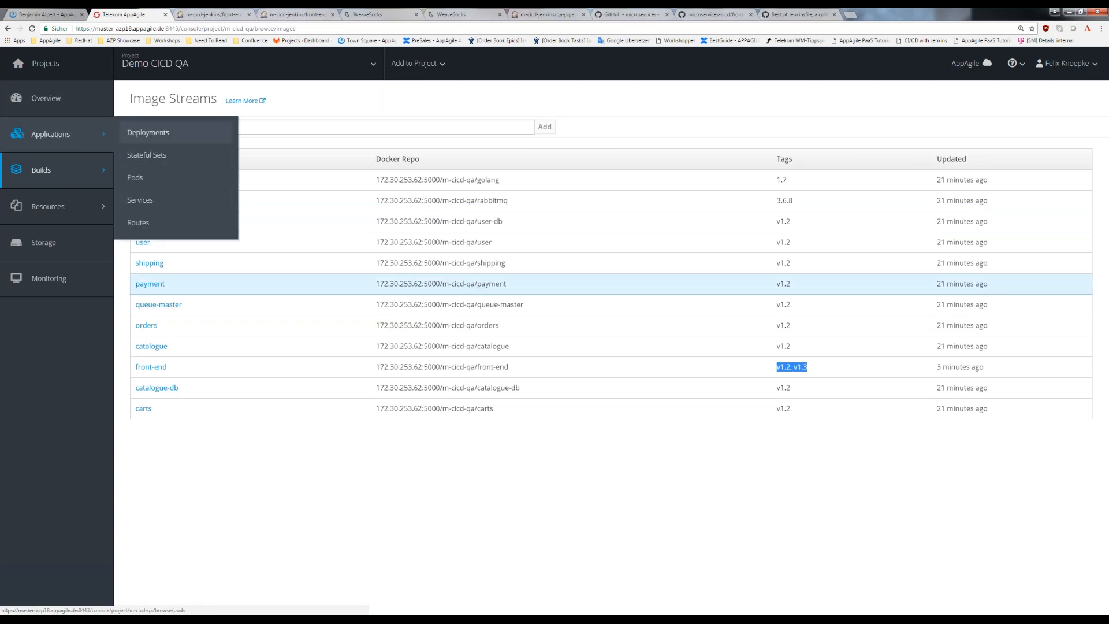
pyautogui.click(147, 134)
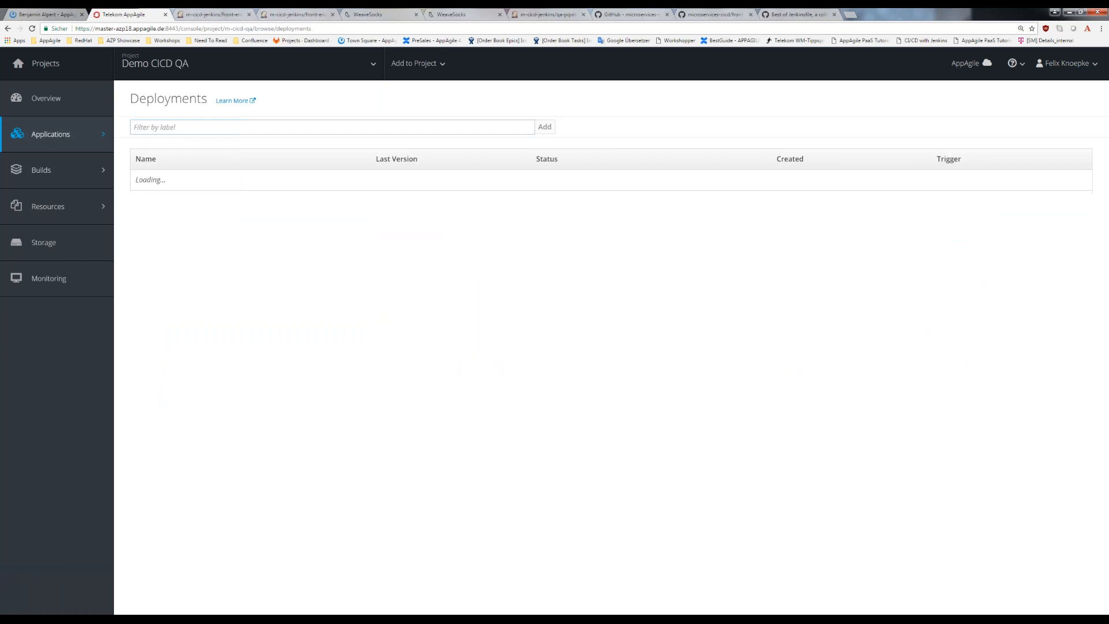
pyautogui.click(149, 264)
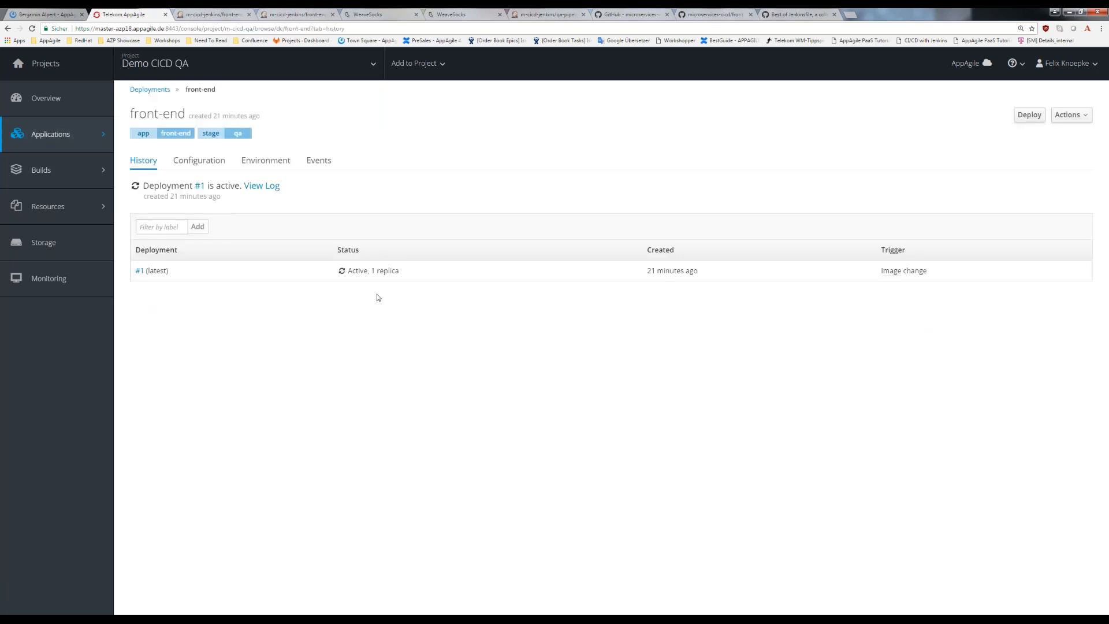
pyautogui.click(198, 160)
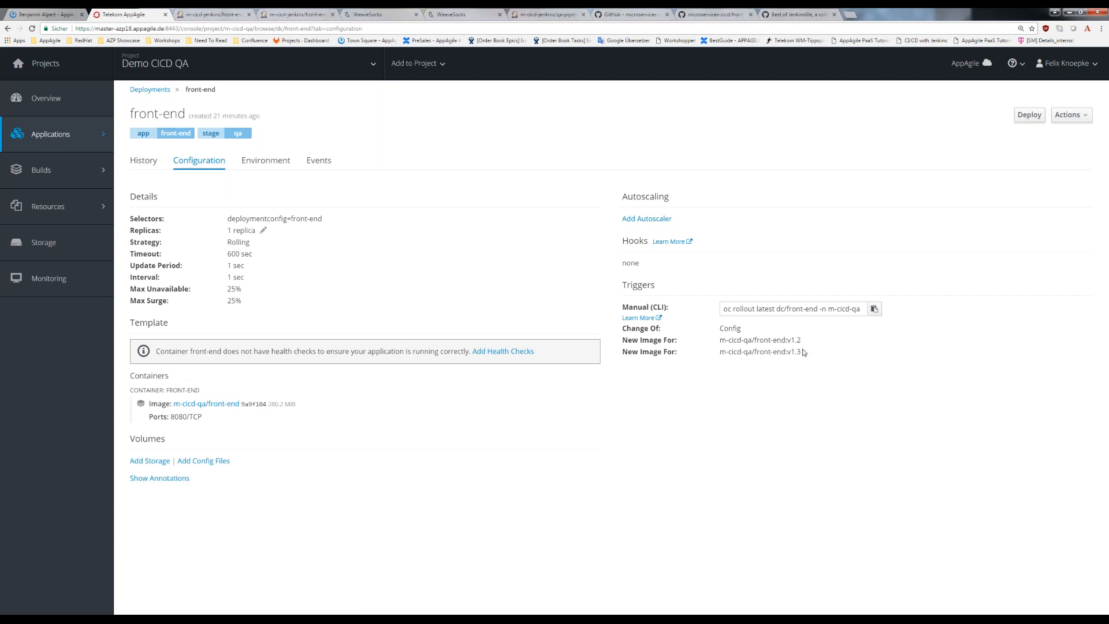
pyautogui.moveTo(804, 353); pyautogui.dragTo(785, 354)
# - Start a new deployment of the front-end manually in Demo CICD QA
pyautogui.click(1032, 145)
pyautogui.click(1067, 115)
pyautogui.click(1067, 115)
pyautogui.click(1036, 118)
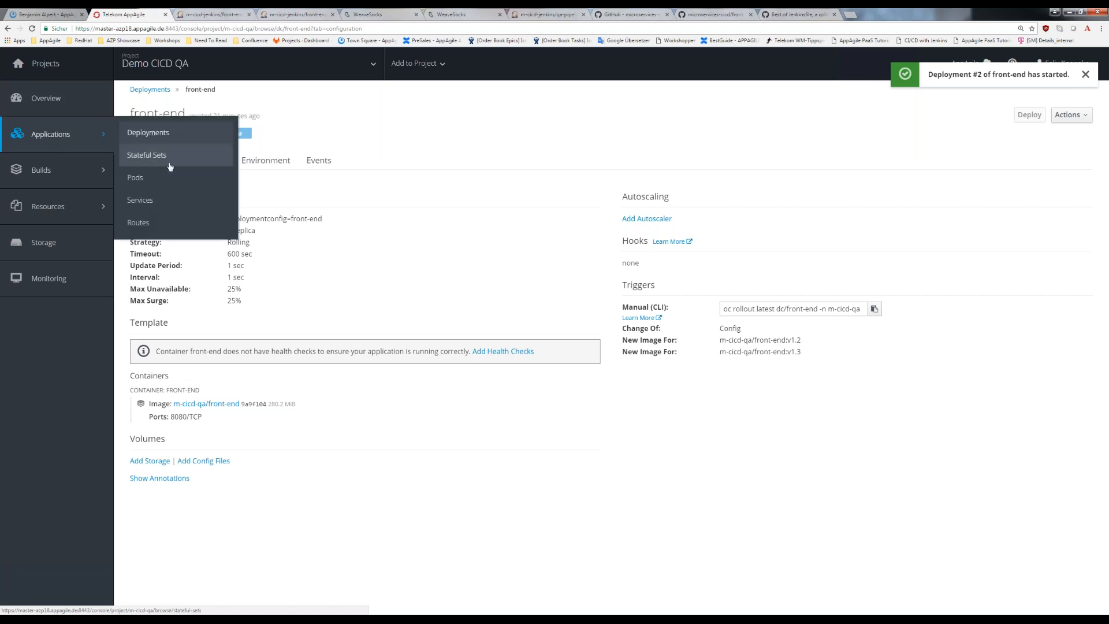
# - Reopen the front-end from the deployments list and check the new rollout in its history and configuration
pyautogui.click(145, 132)
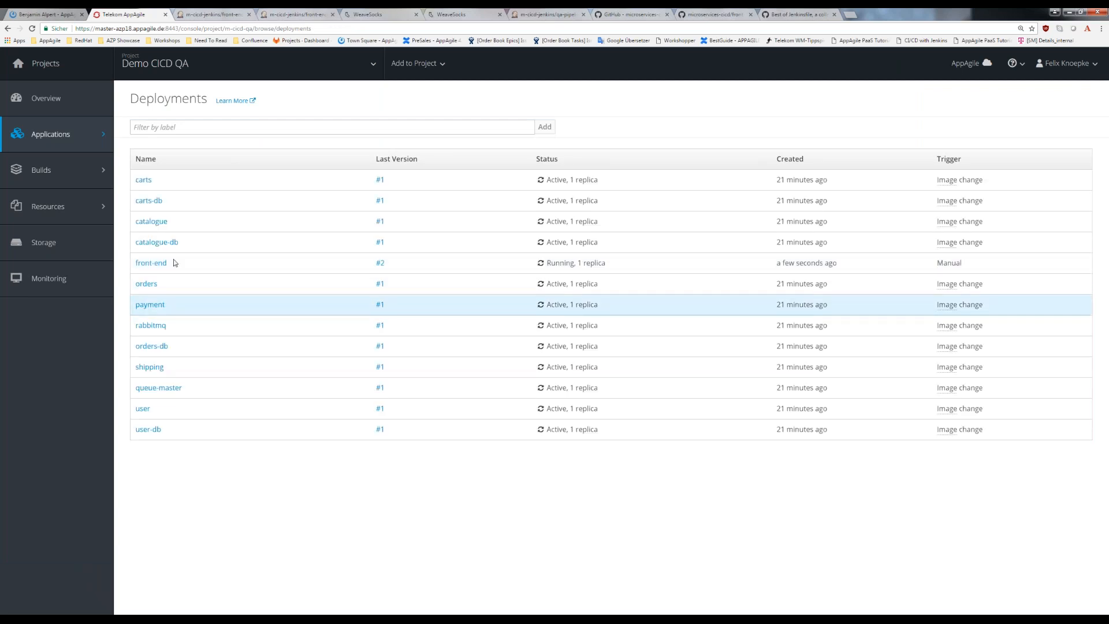
pyautogui.click(156, 263)
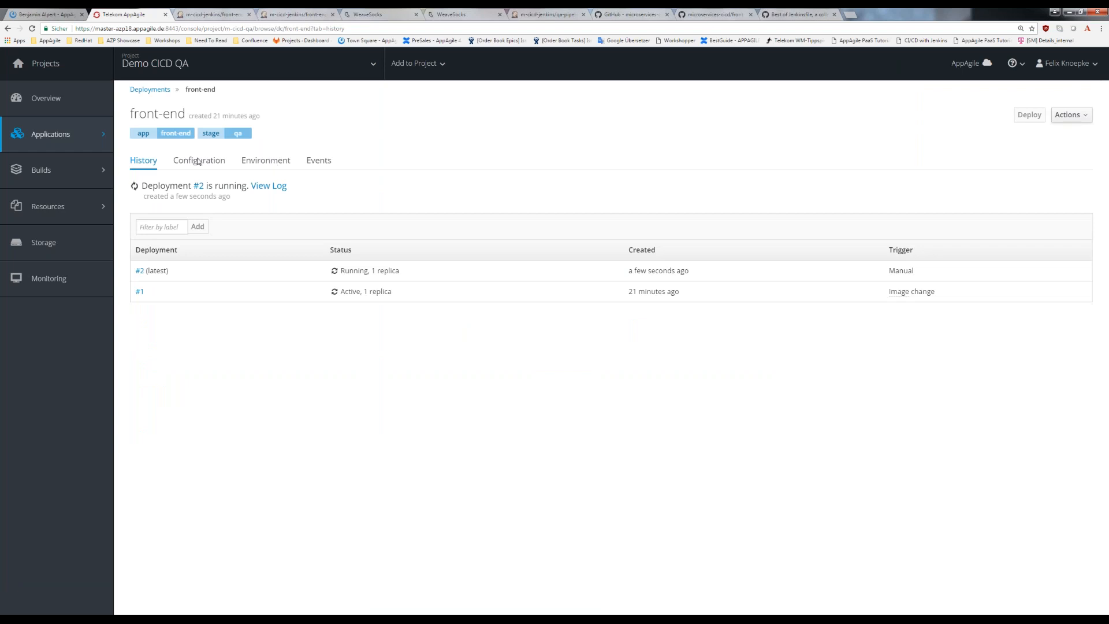
pyautogui.click(197, 160)
pyautogui.click(257, 162)
pyautogui.click(198, 162)
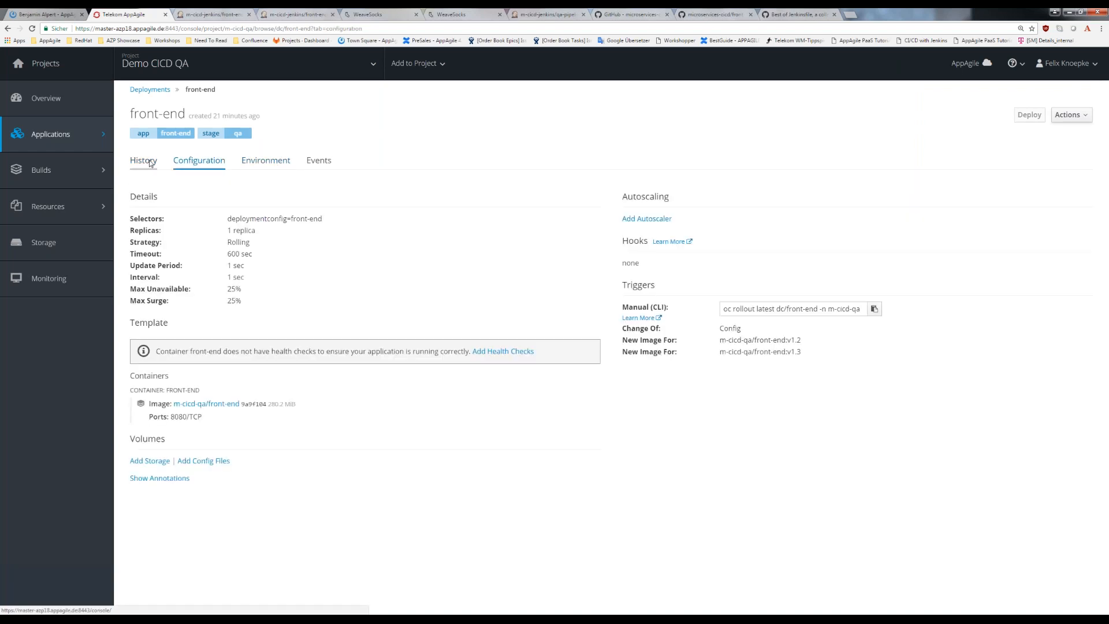
pyautogui.click(149, 163)
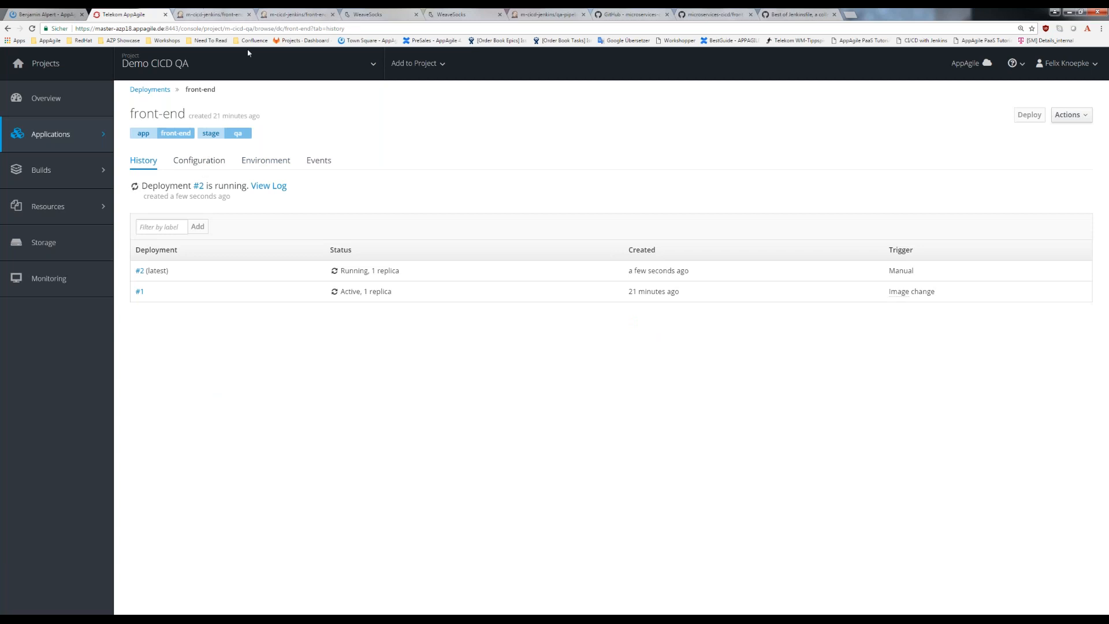
# - Review the Jenkins console log of build #1 again, then examine the config and new-image triggers of the front-end deployment
pyautogui.hotkey('ctrl', 'Tab')
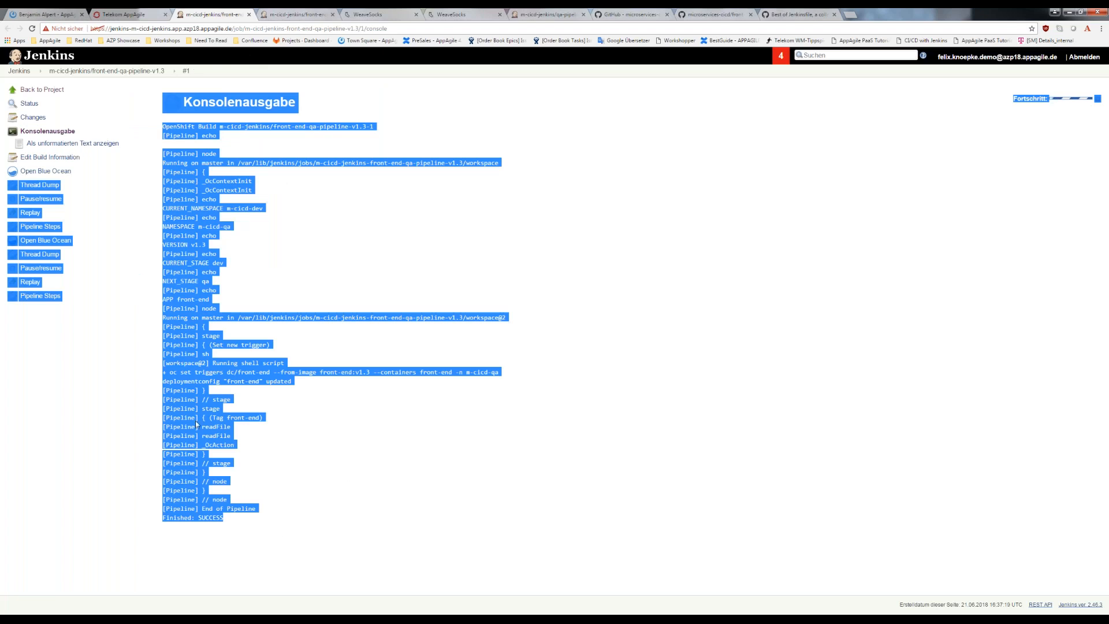
pyautogui.hotkey('ctrl', 'shift', 'Tab')
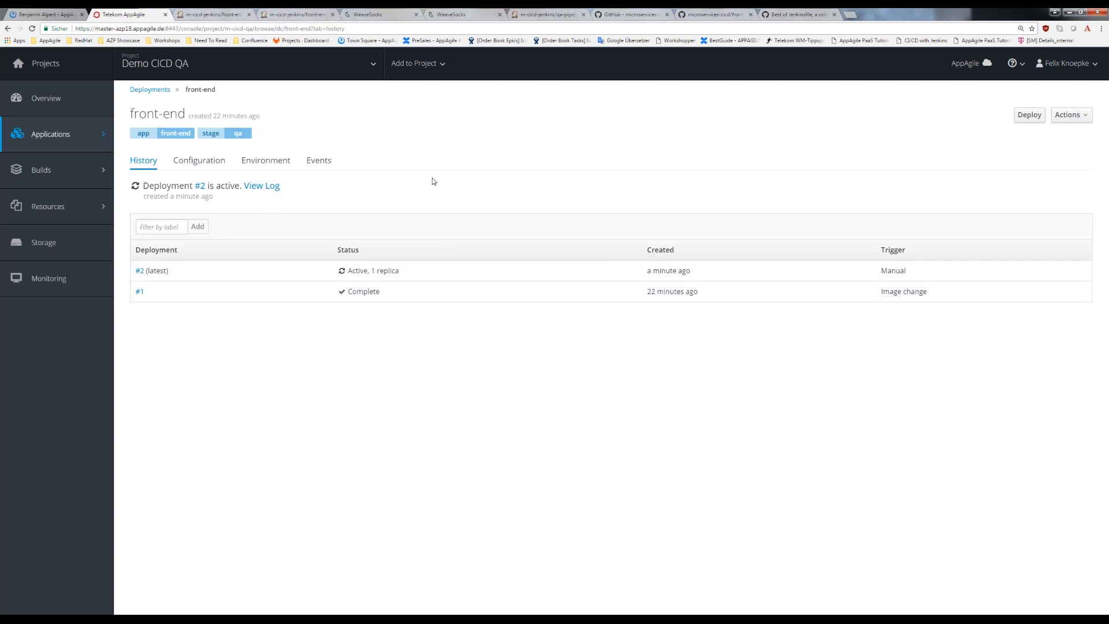
pyautogui.click(198, 161)
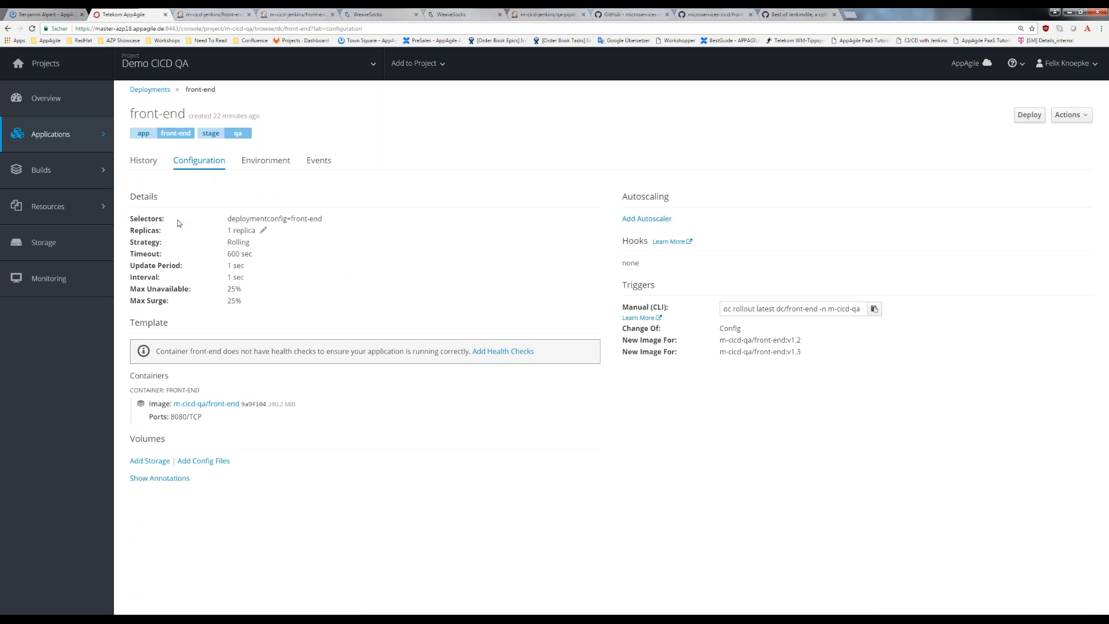
pyautogui.moveTo(809, 350); pyautogui.dragTo(719, 327)
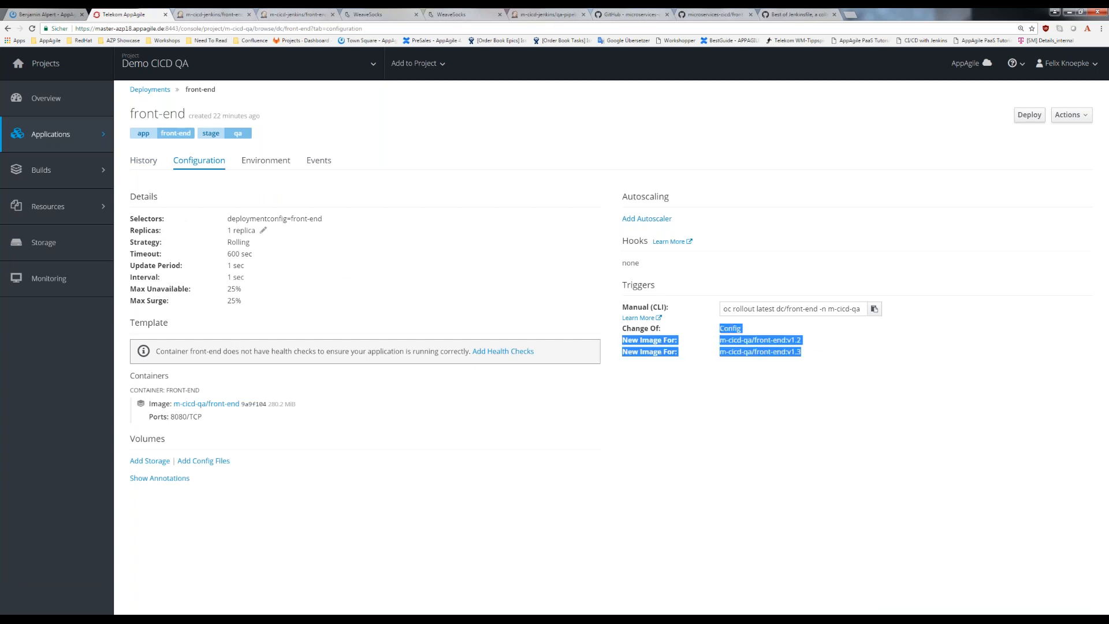